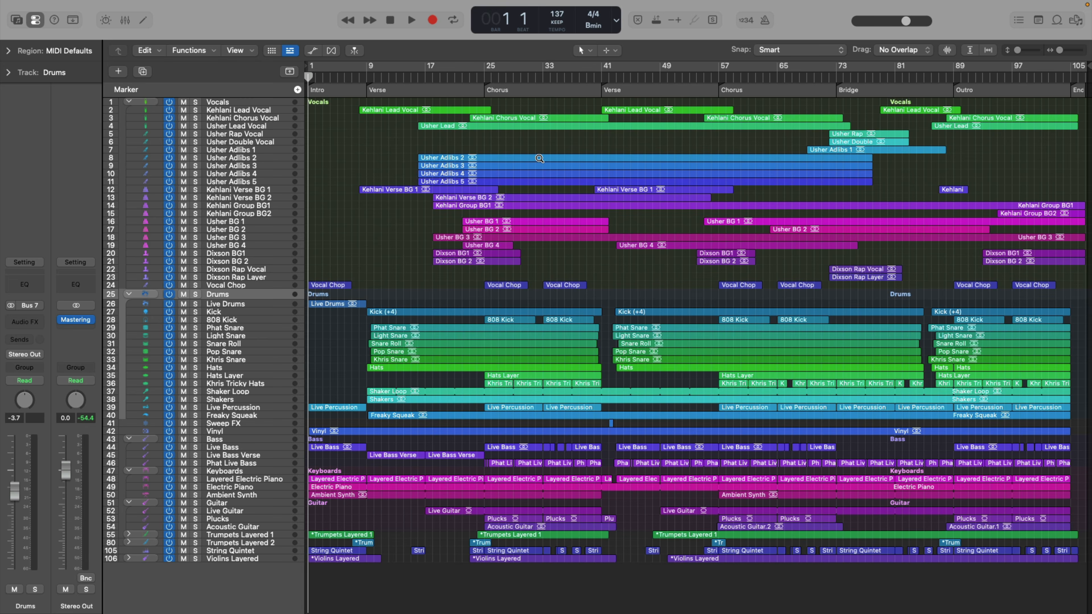
# Step: Examine the waveforms of the Usher Adlibs tracks up close between bars 33 and 43
pyautogui.moveTo(539, 153); pyautogui.dragTo(618, 193)
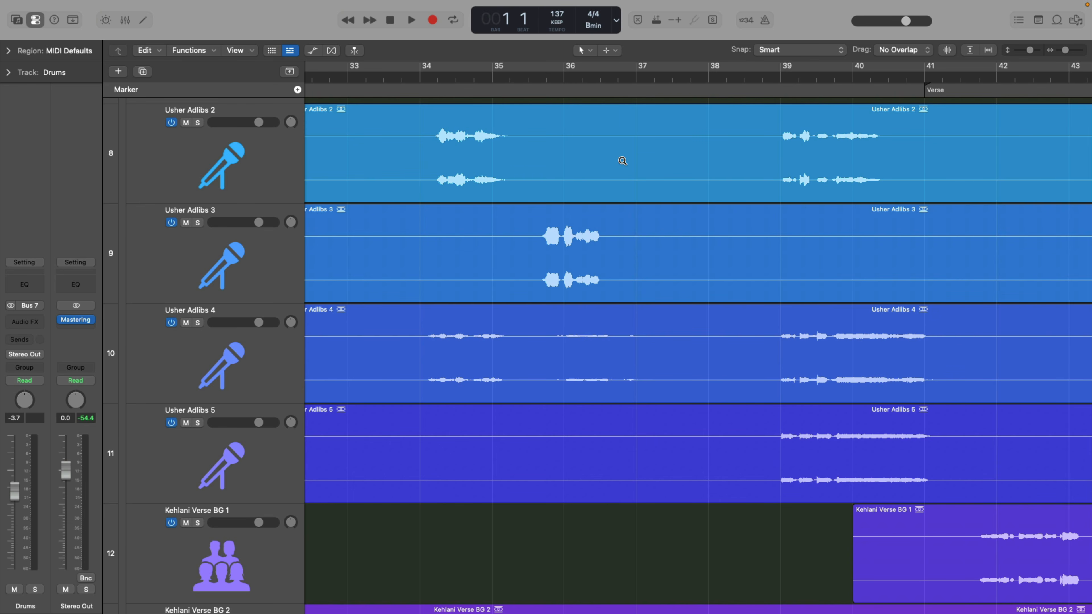
pyautogui.moveTo(615, 137); pyautogui.dragTo(733, 282)
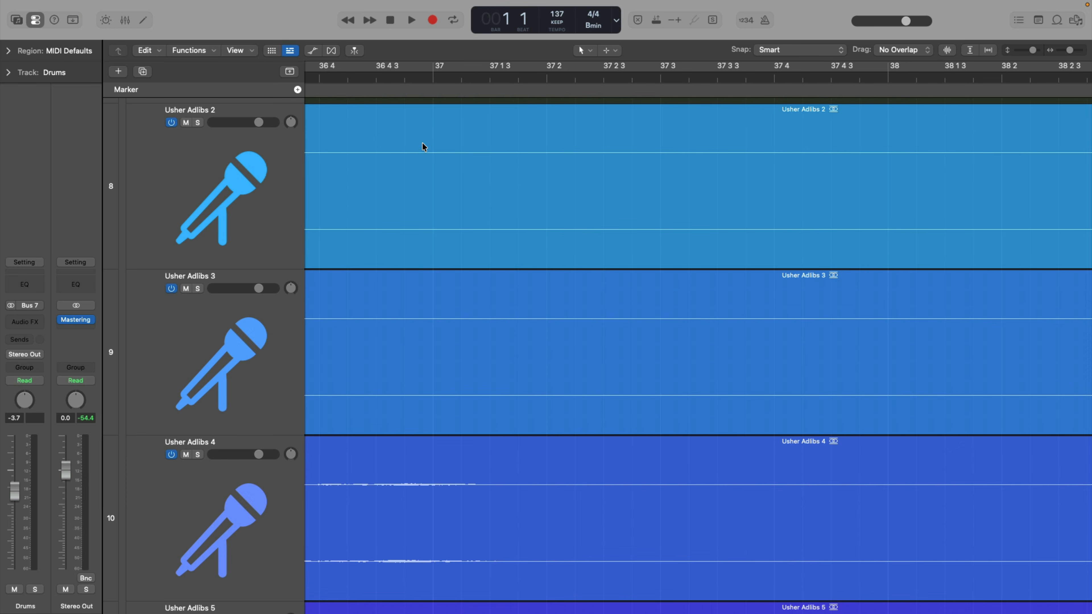
pyautogui.hscroll(-3, 423, 146)
pyautogui.moveTo(365, 112); pyautogui.dragTo(585, 256)
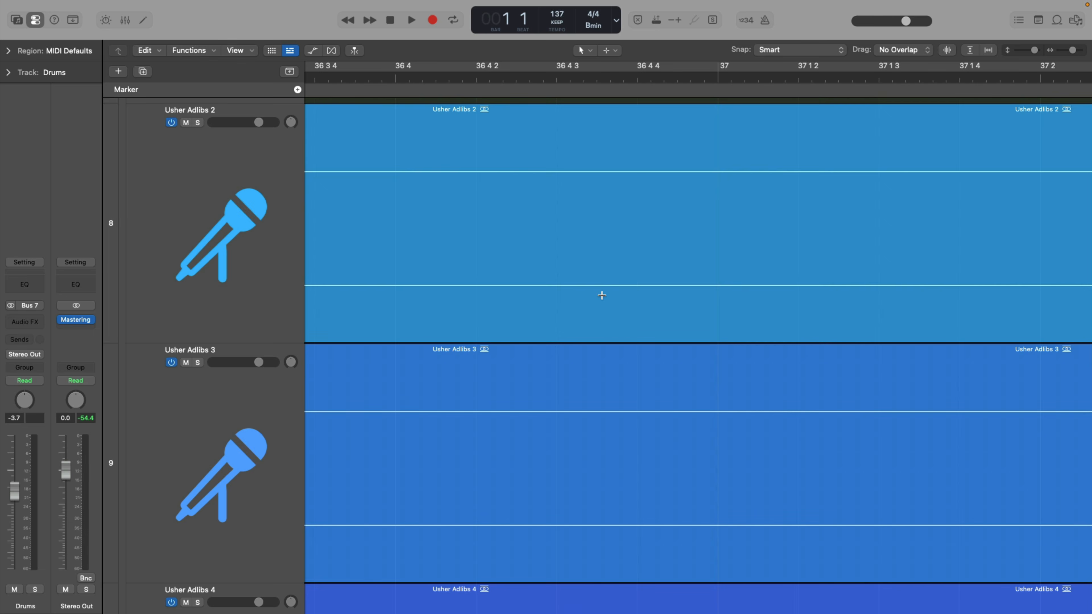
pyautogui.click(602, 296)
pyautogui.click(603, 296)
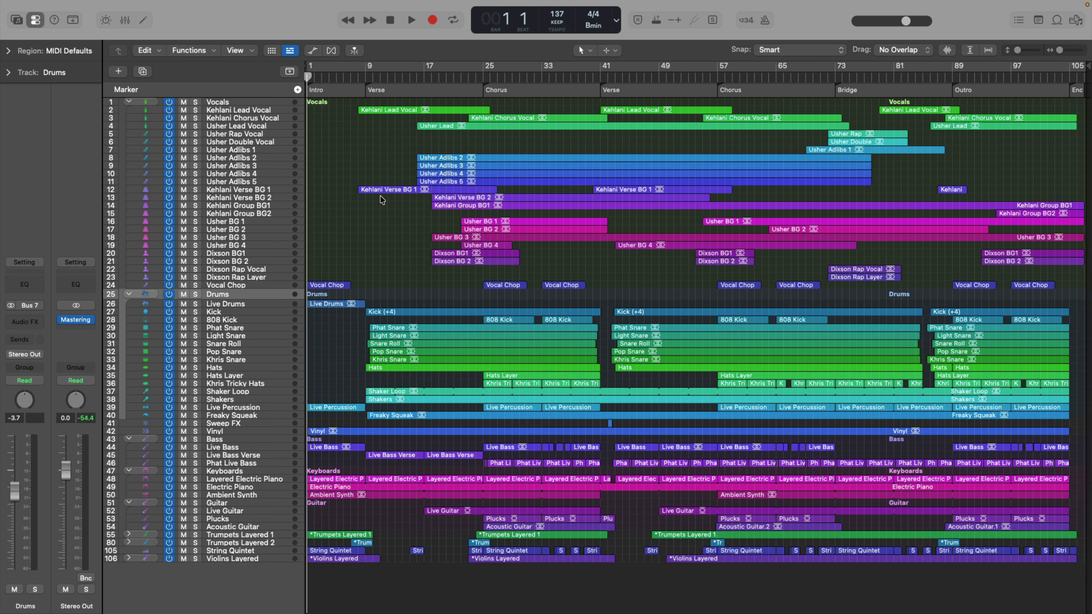
# Step: Collapse all track stacks to inspect the Keyboards and Guitar stacks, and expand all stacks again
pyautogui.moveTo(425, 287); pyautogui.dragTo(618, 346)
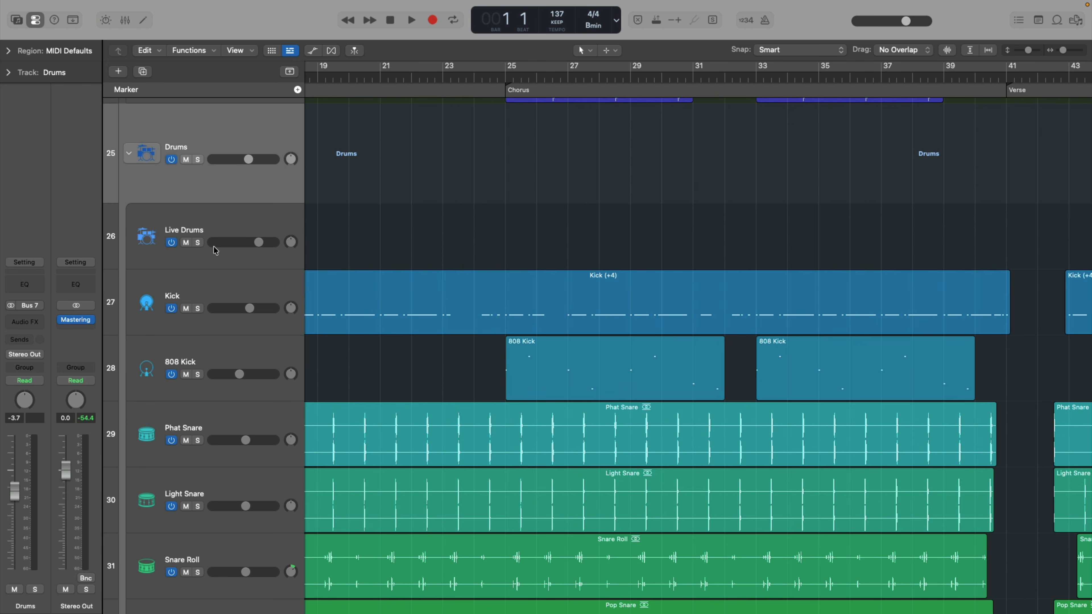
pyautogui.click(128, 153)
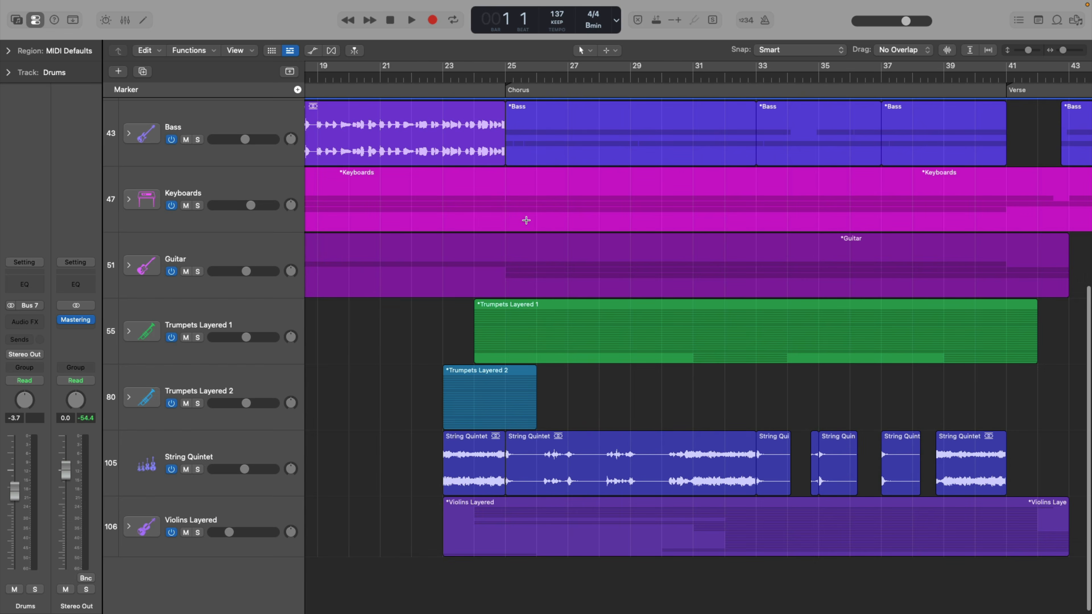
pyautogui.moveTo(517, 232); pyautogui.dragTo(605, 292)
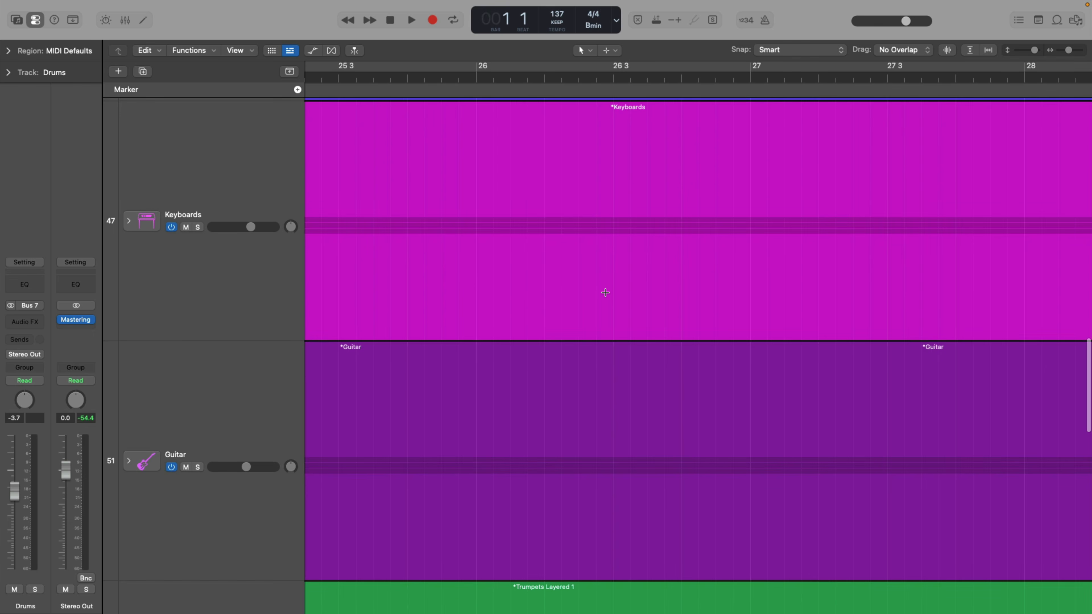
pyautogui.keyDown('ctrl'); pyautogui.keyDown('alt'); pyautogui.click(605, 293); pyautogui.keyUp('alt'); pyautogui.keyUp('ctrl')
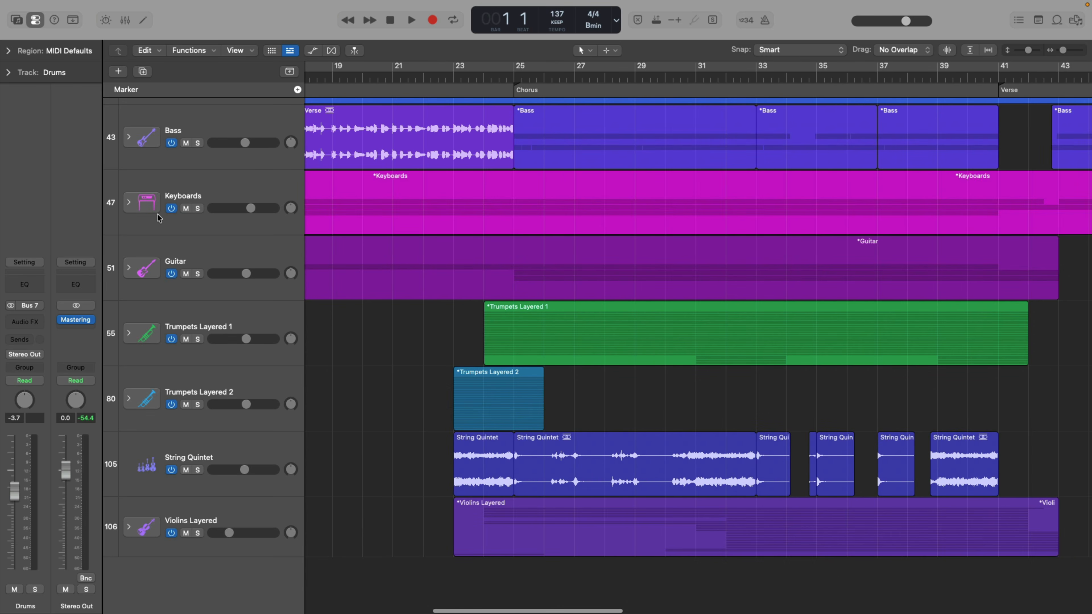
pyautogui.keyDown('alt'); pyautogui.click(130, 202); pyautogui.keyUp('alt')
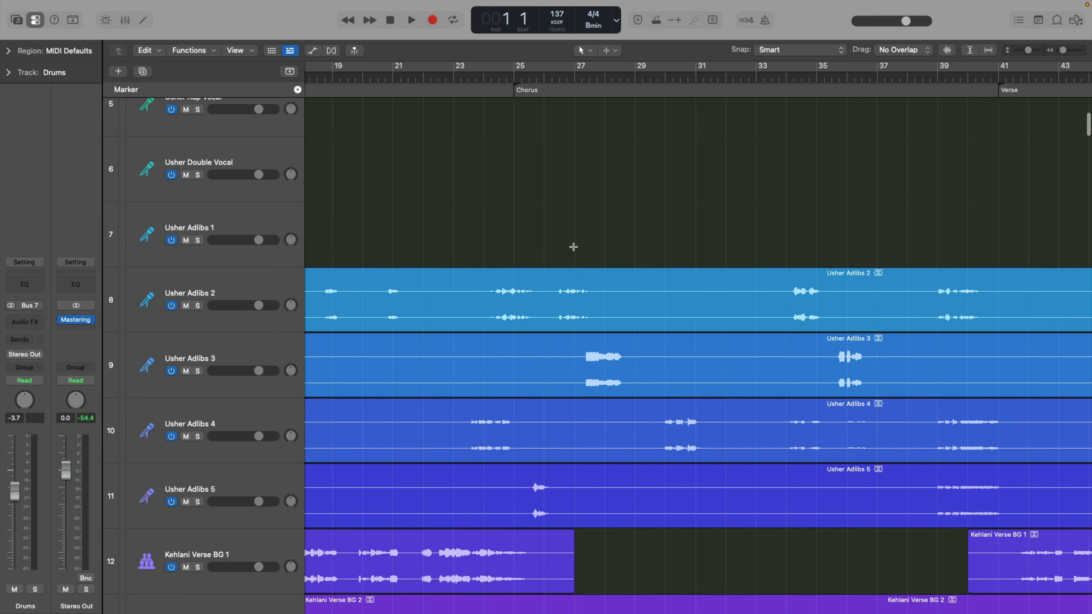
# Step: Show track automation and raise the Kehlani Verse BG 2 volume to +2.3 dB over a short stretch starting at bar 25
pyautogui.press('a')
pyautogui.scroll(-5, 554, 267)
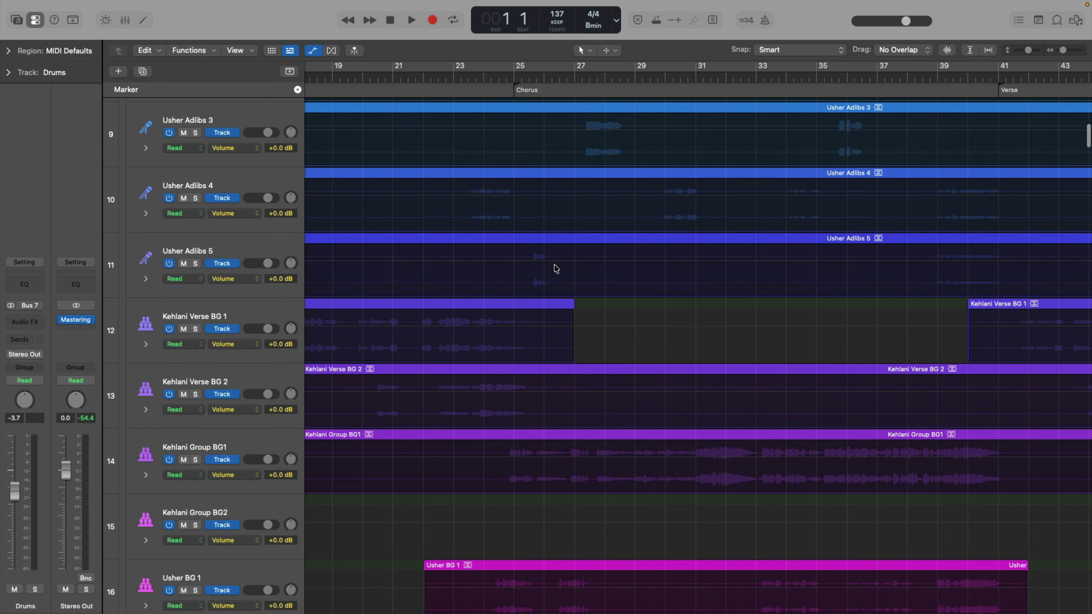
pyautogui.scroll(-4, 555, 269)
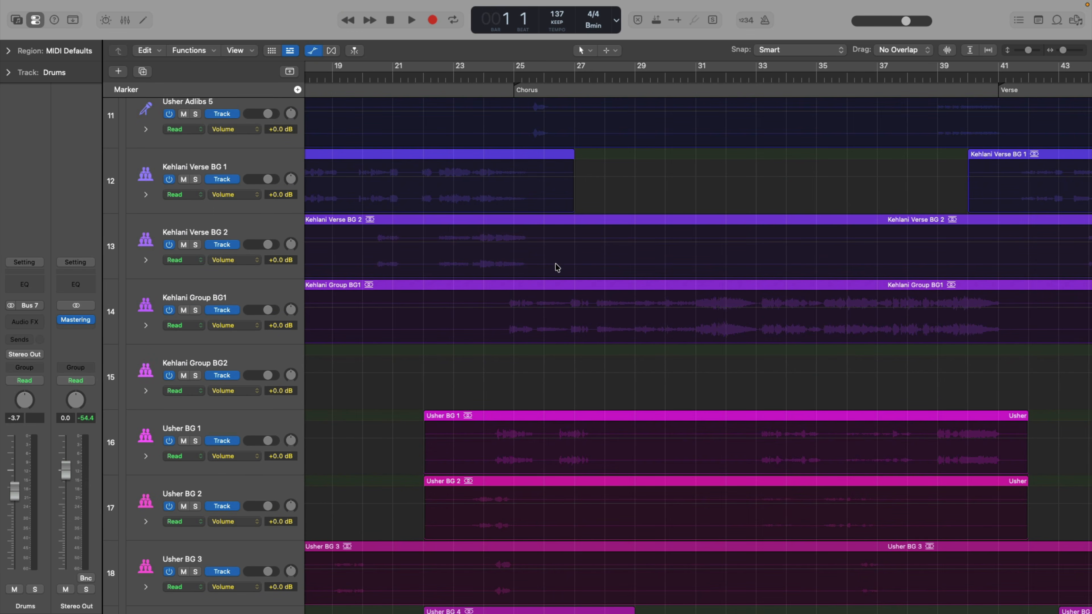
pyautogui.moveTo(503, 221); pyautogui.dragTo(565, 298)
pyautogui.moveTo(467, 215); pyautogui.dragTo(517, 219)
pyautogui.click(508, 190)
# Step: Try a volume automation change on another short stretch of Kehlani Verse BG 2 and undo it
pyautogui.moveTo(439, 152)
pyautogui.mouseDown()
pyautogui.moveTo(600, 228)
pyautogui.moveTo(590, 185)
pyautogui.mouseUp()
pyautogui.moveTo(645, 207); pyautogui.dragTo(751, 189)
pyautogui.click(694, 192)
pyautogui.keyDown('ctrl'); pyautogui.keyDown('alt'); pyautogui.click(649, 254); pyautogui.keyUp('alt'); pyautogui.keyUp('ctrl')
pyautogui.press('super+z')
pyautogui.press('super+z')
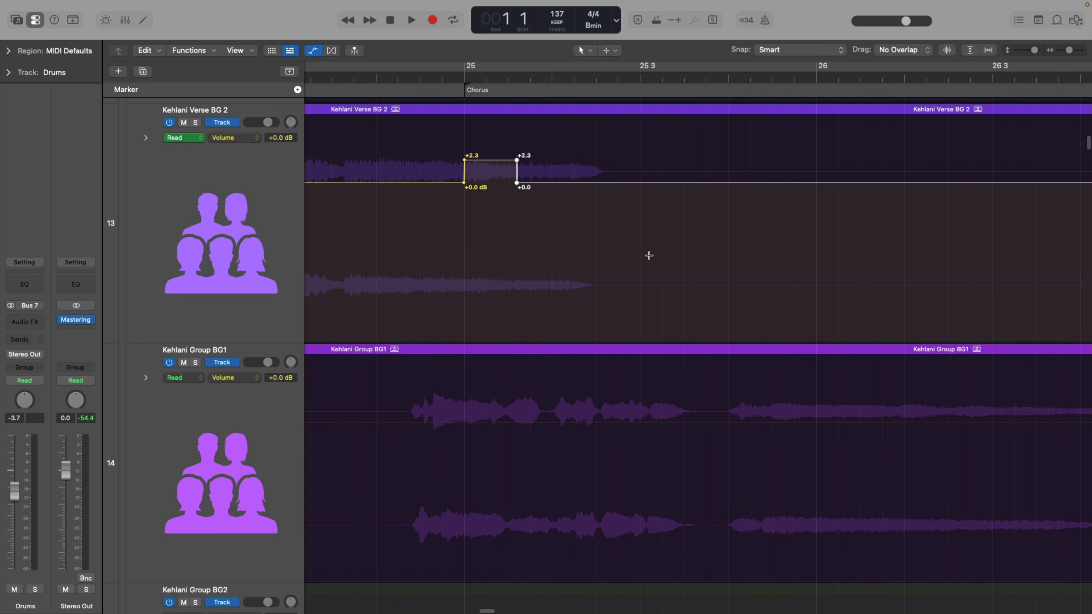
# Step: Hide the track automation and show the whole project in the arrangement
pyautogui.press('a')
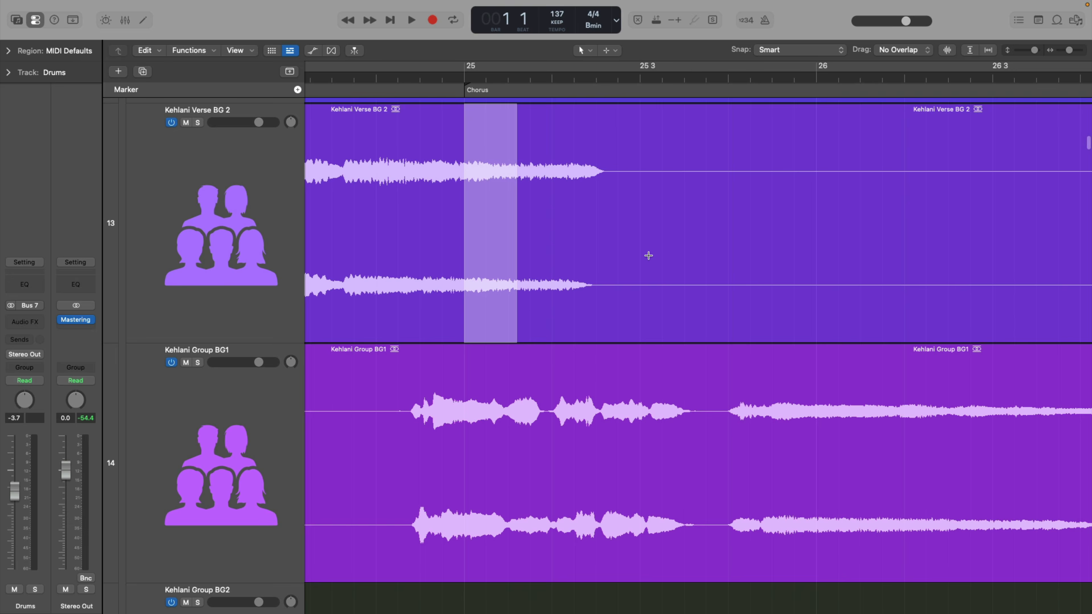
pyautogui.press('z')
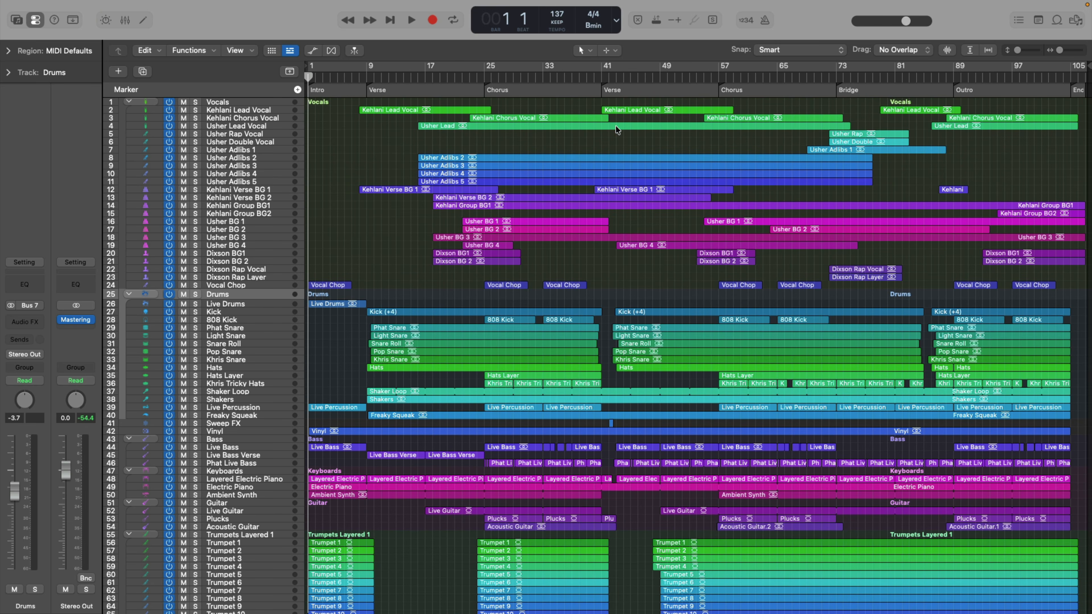
# Step: In the Tracks view settings, turn off the automatic grid line color and make the horizontal and vertical lines black
pyautogui.click(58, 6)
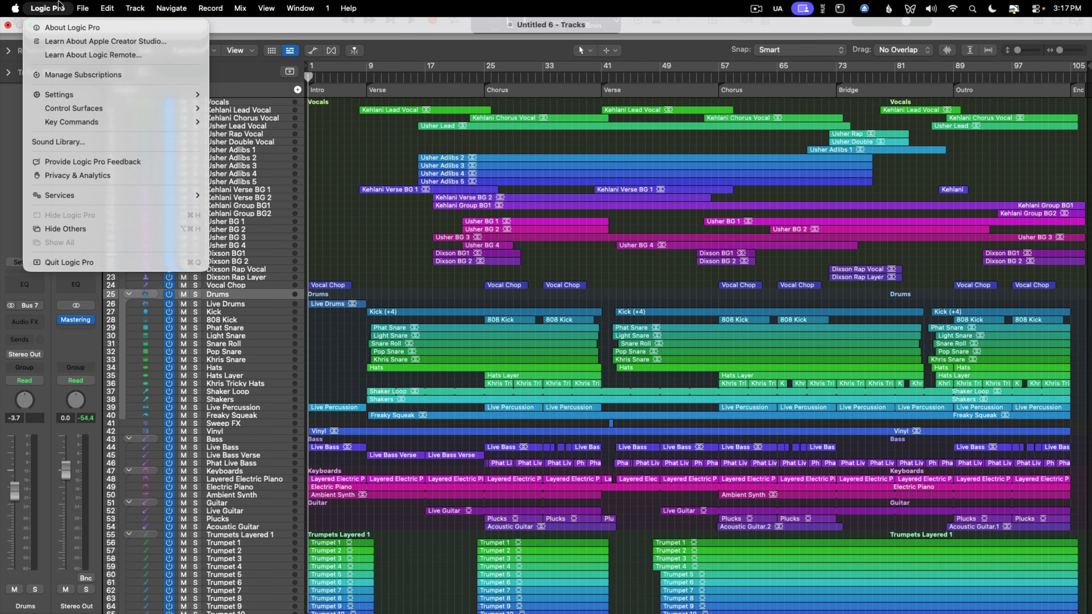
pyautogui.moveTo(58, 95)
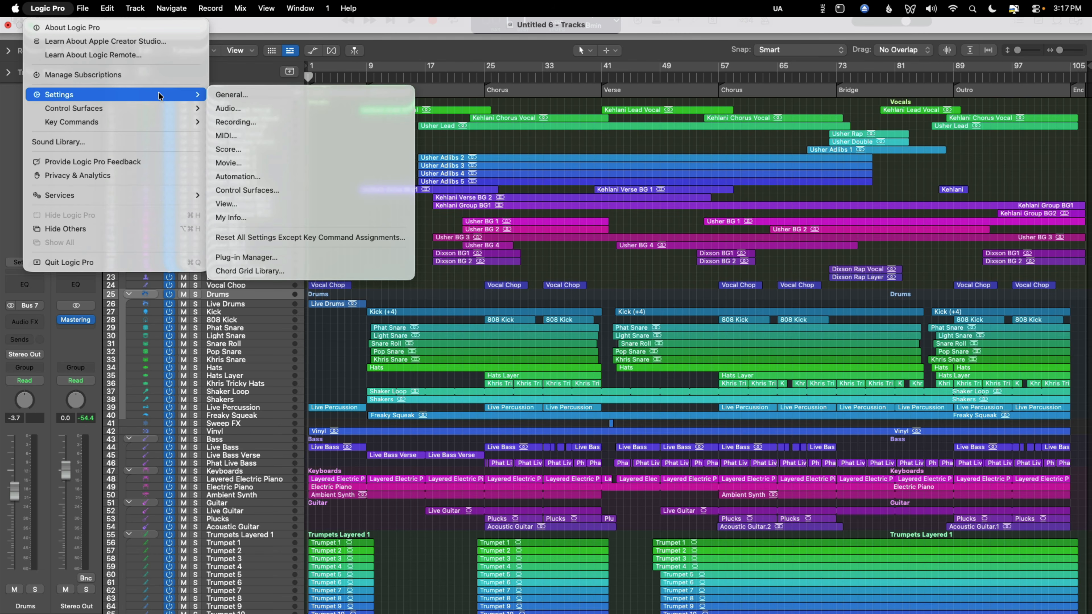
pyautogui.click(247, 202)
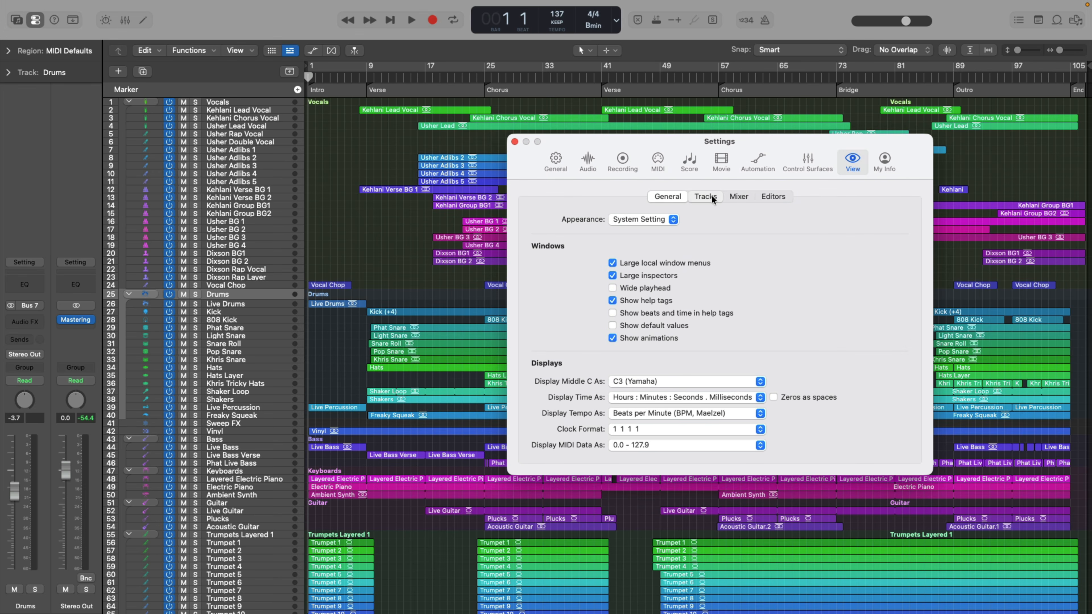
pyautogui.click(711, 197)
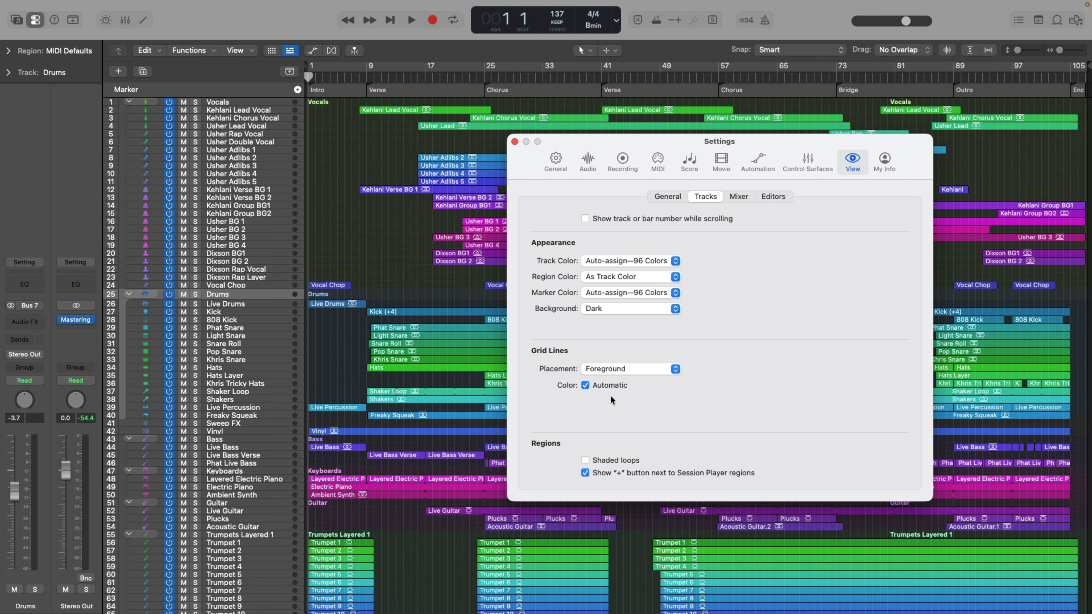
pyautogui.click(586, 386)
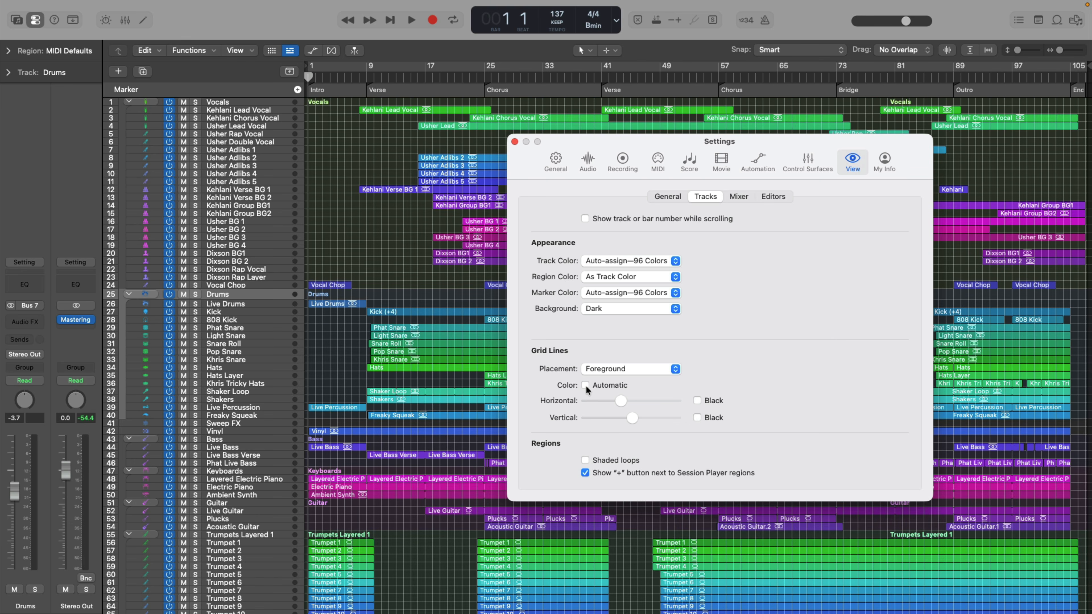
pyautogui.click(695, 400)
pyautogui.click(697, 417)
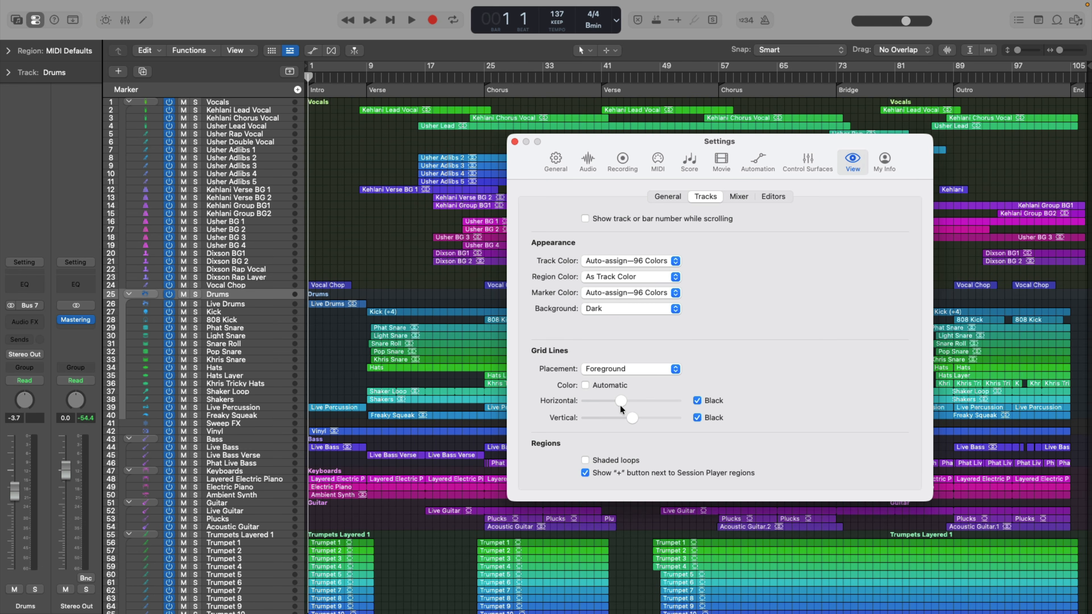
# Step: Try different horizontal and vertical grid line intensities against the snare tracks, ending with both near maximum
pyautogui.moveTo(621, 406)
pyautogui.mouseDown()
pyautogui.moveTo(666, 406)
pyautogui.moveTo(596, 405)
pyautogui.moveTo(664, 417)
pyautogui.moveTo(615, 415)
pyautogui.mouseUp()
pyautogui.moveTo(390, 319); pyautogui.dragTo(459, 360)
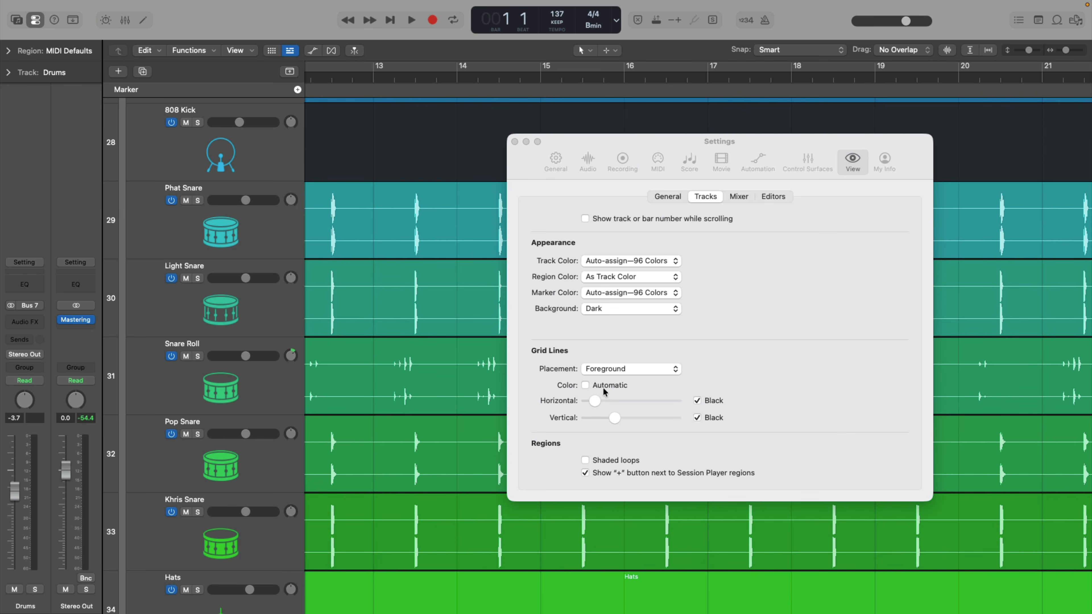
pyautogui.moveTo(595, 401); pyautogui.dragTo(676, 422)
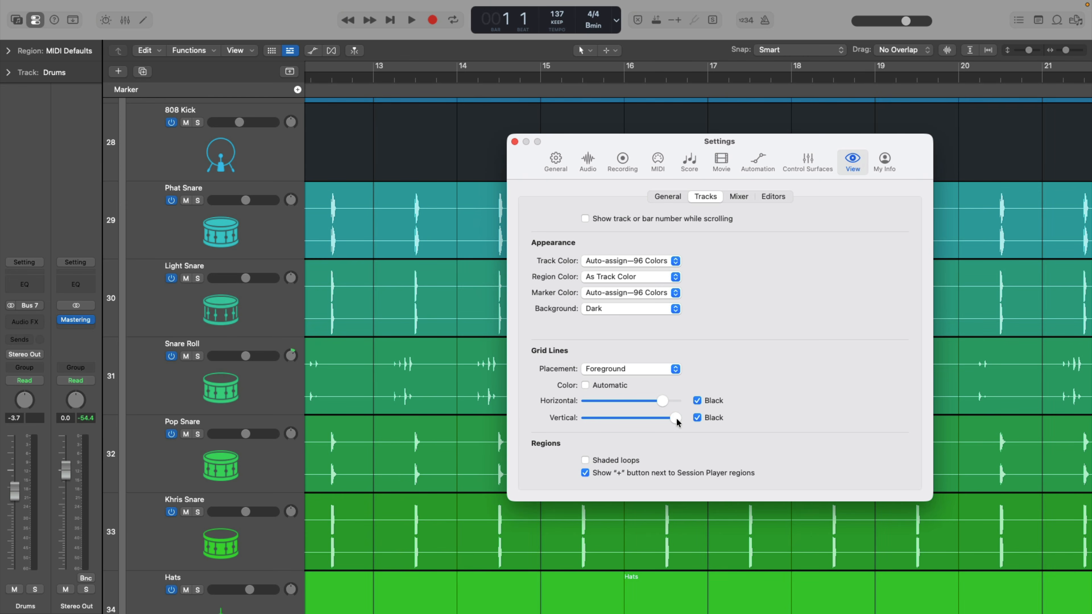
# Step: Move the Settings window aside, select the Phat Snare hit at 14 3, and shift it to about 14 3 3
pyautogui.moveTo(605, 145); pyautogui.dragTo(801, 206)
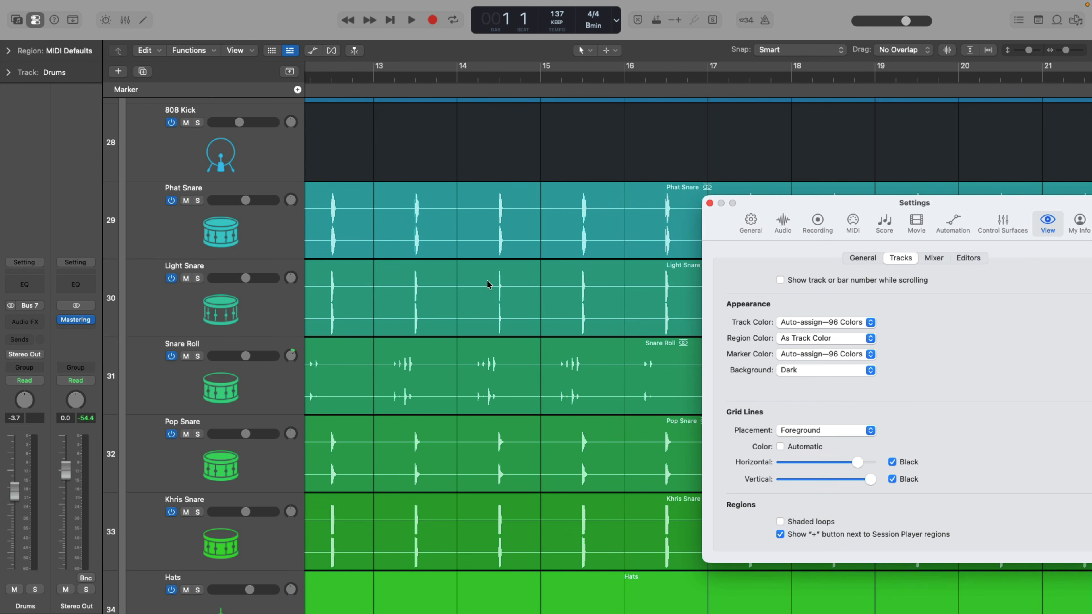
pyautogui.moveTo(470, 186); pyautogui.dragTo(558, 310)
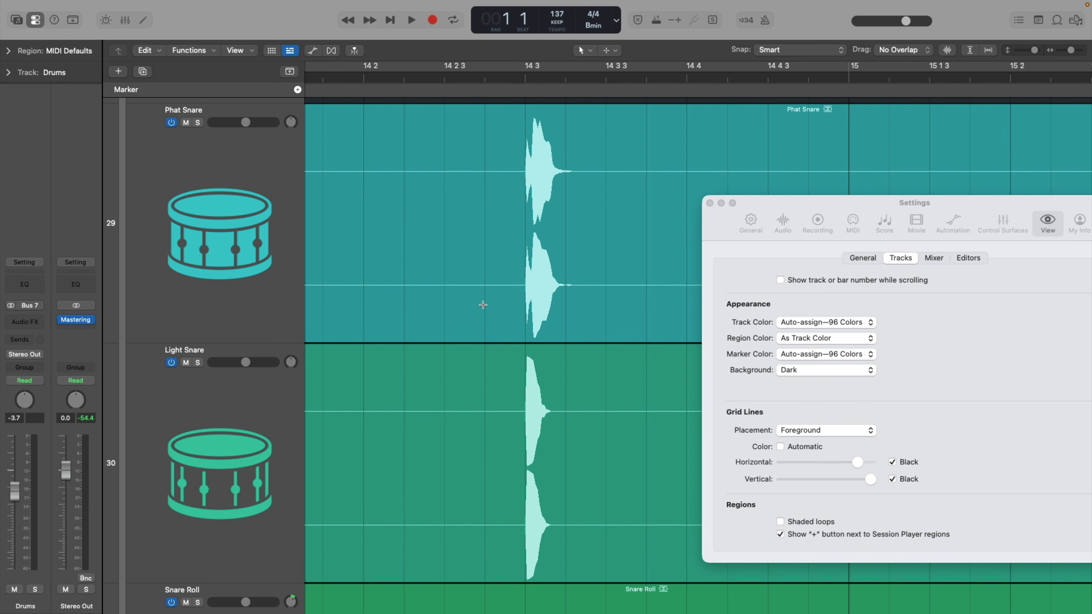
pyautogui.moveTo(481, 303); pyautogui.dragTo(686, 331)
pyautogui.moveTo(601, 157); pyautogui.dragTo(677, 141)
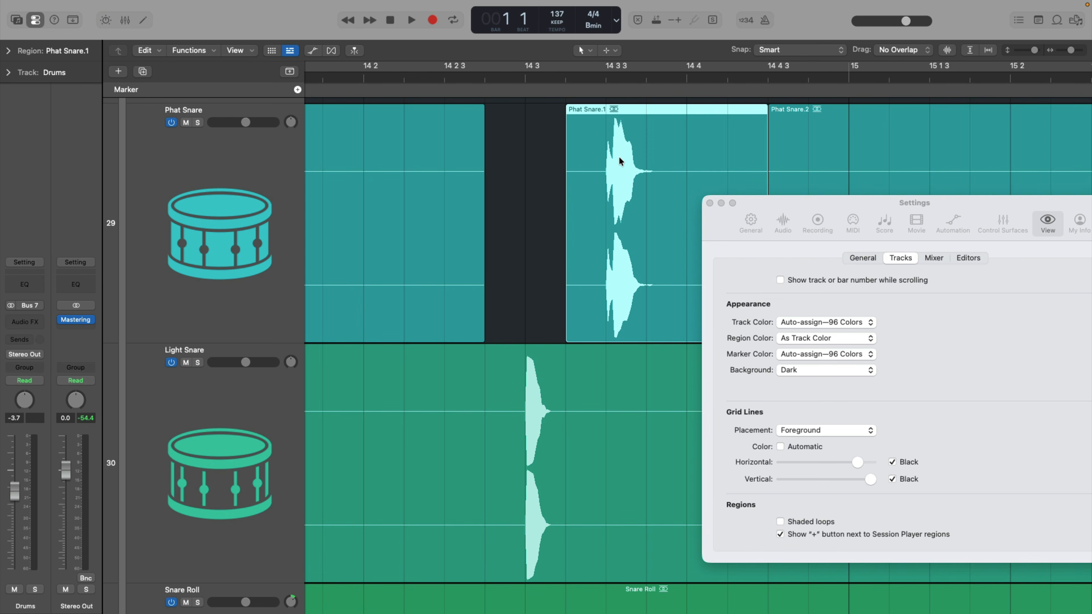
# Step: Set the grid line placement to Background
pyautogui.click(792, 430)
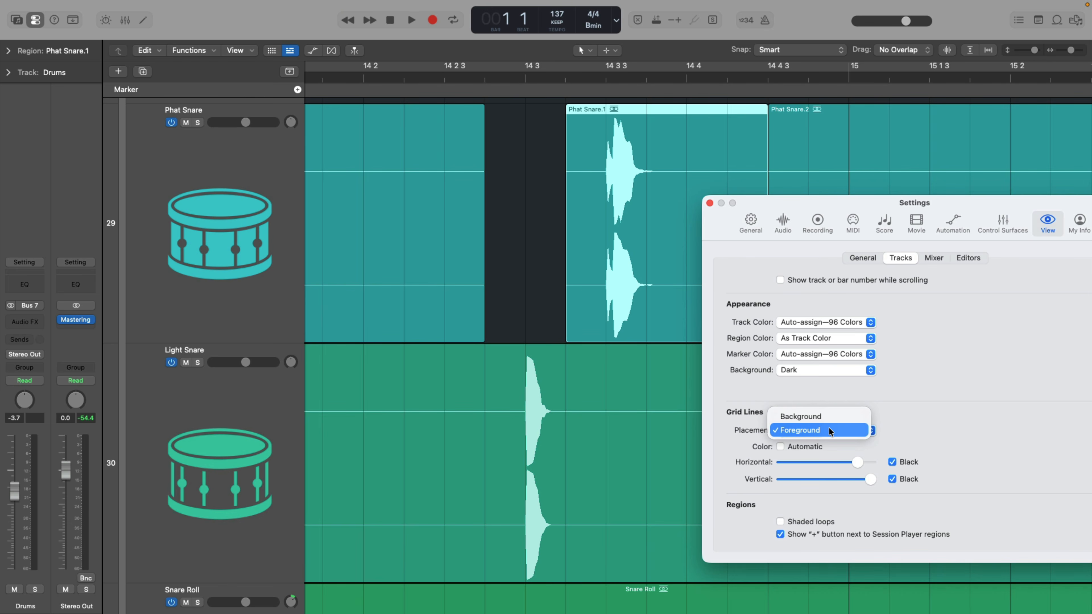
pyautogui.click(831, 415)
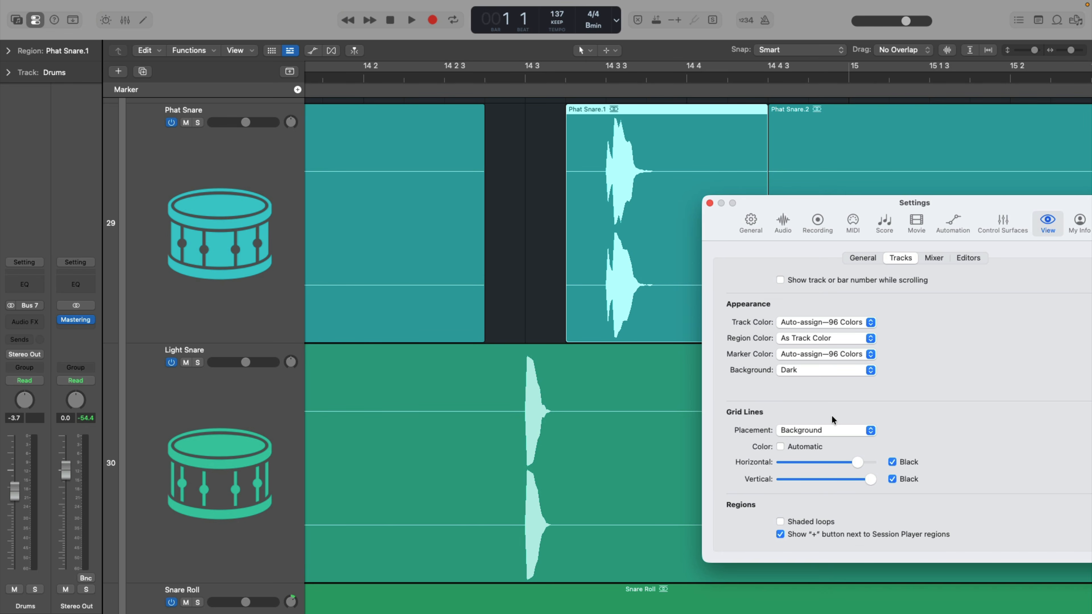
# Step: Restore Foreground placement and automatic color for the grid lines, and close the settings
pyautogui.click(827, 430)
pyautogui.click(815, 441)
pyautogui.click(791, 448)
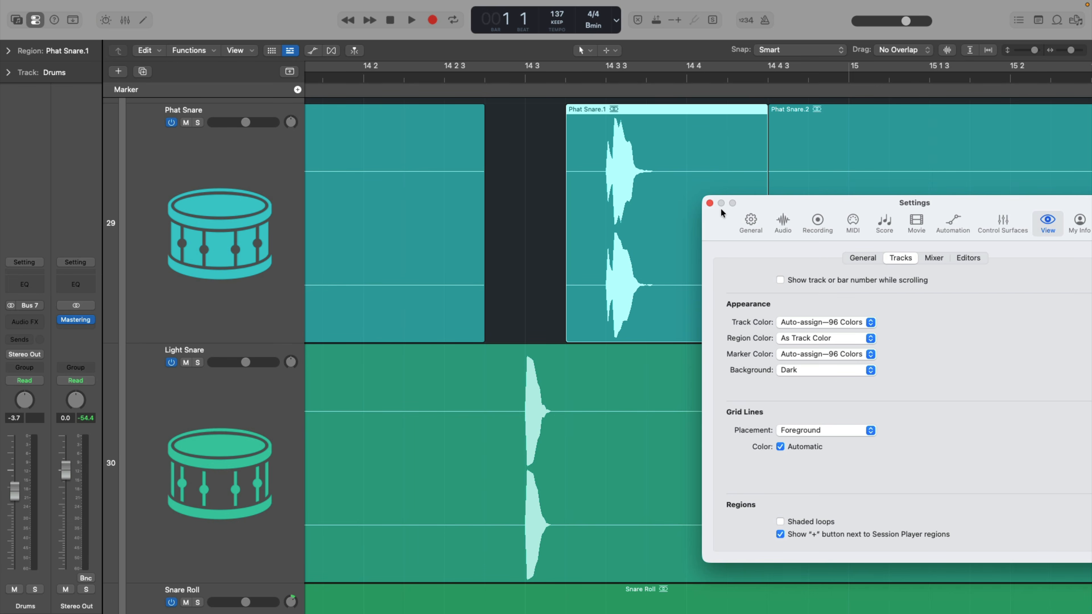
pyautogui.click(710, 202)
# Step: Undo the Phat Snare hit's move and show the whole project in the arrangement
pyautogui.press('super+z')
pyautogui.press('super+z')
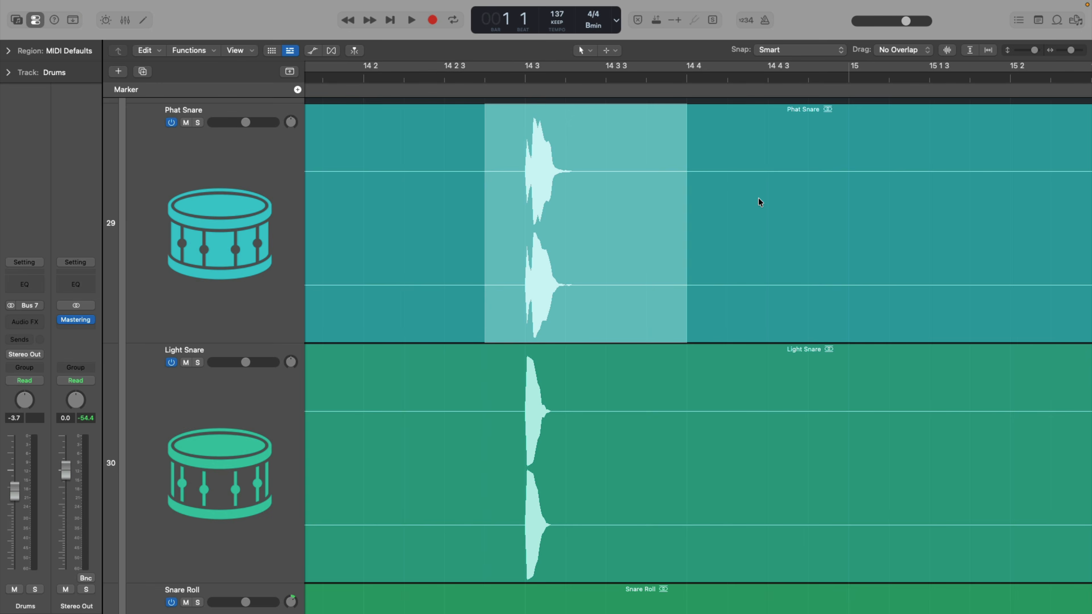
pyautogui.click(759, 158)
pyautogui.press('z')
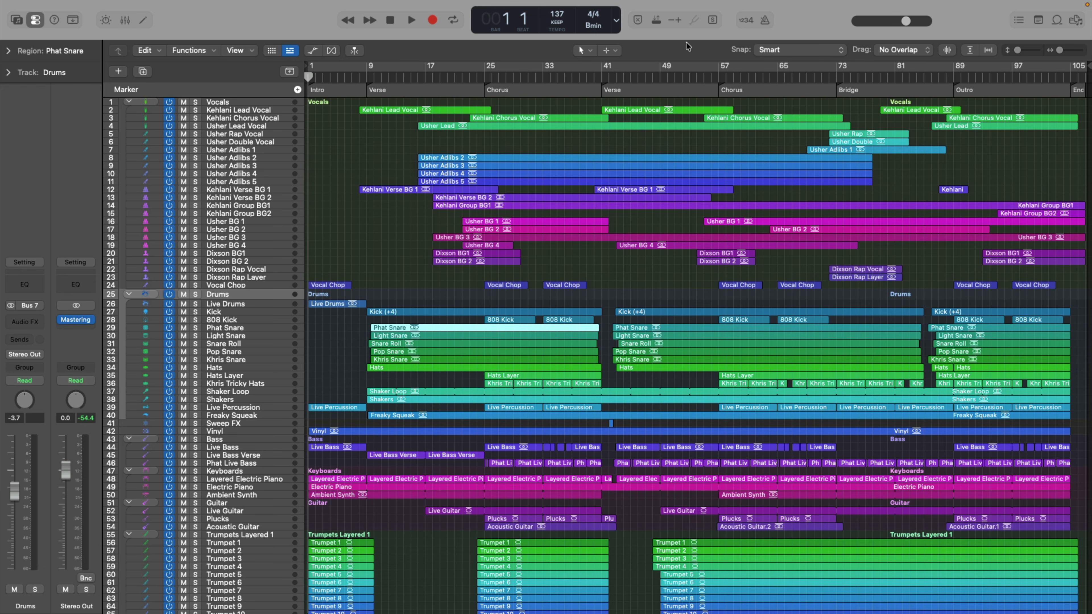
# Step: Open the Sound Library's Artist and Producer Packs and view the details of the Kehlani - Shoulda Never demo project
pyautogui.moveTo(597, 4)
pyautogui.click(65, 7)
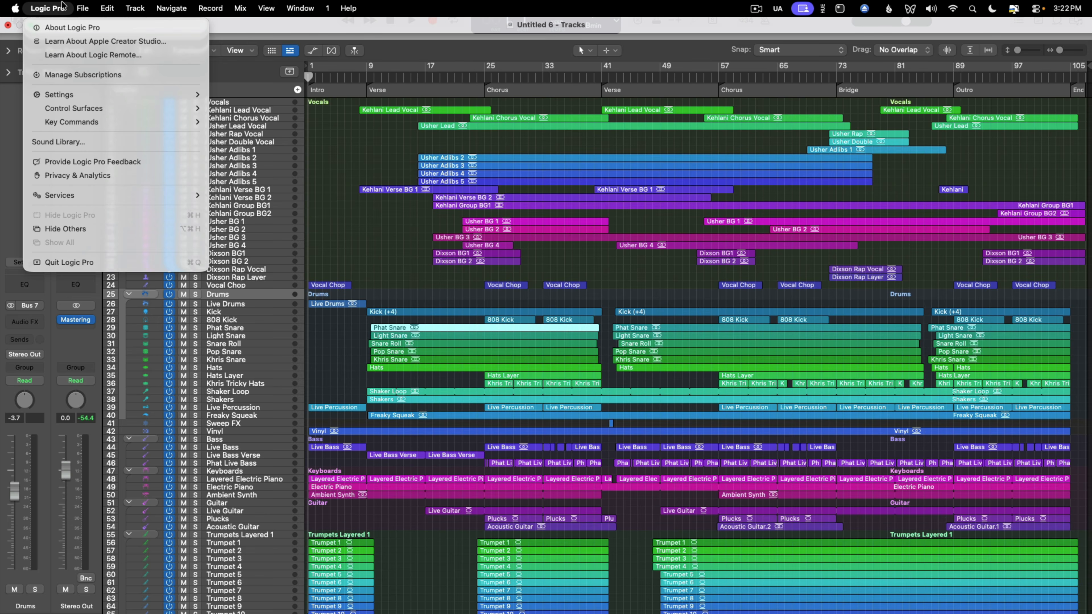
pyautogui.click(66, 141)
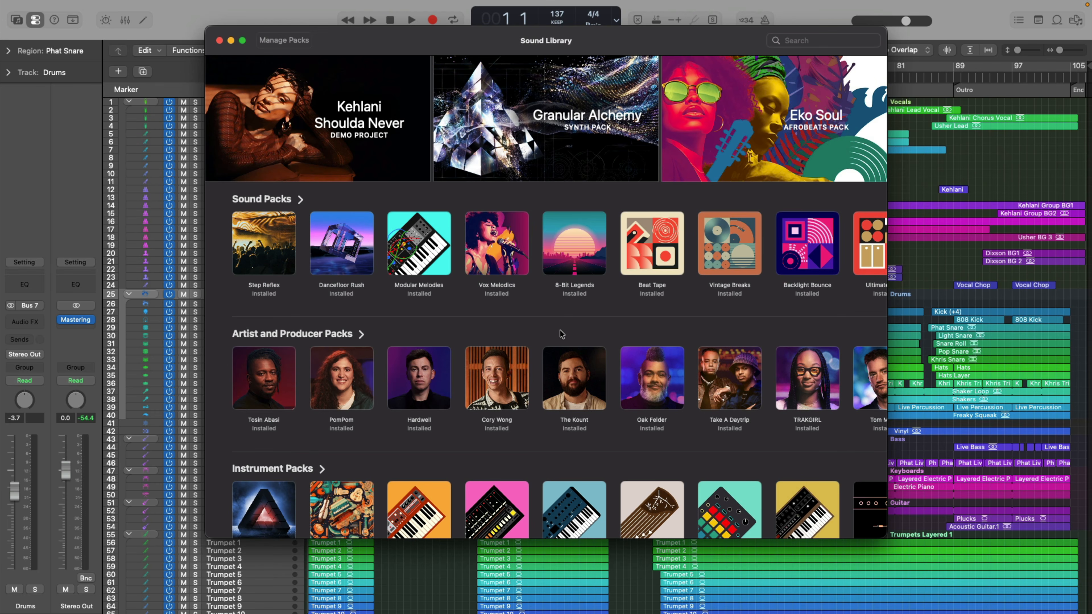
pyautogui.click(361, 336)
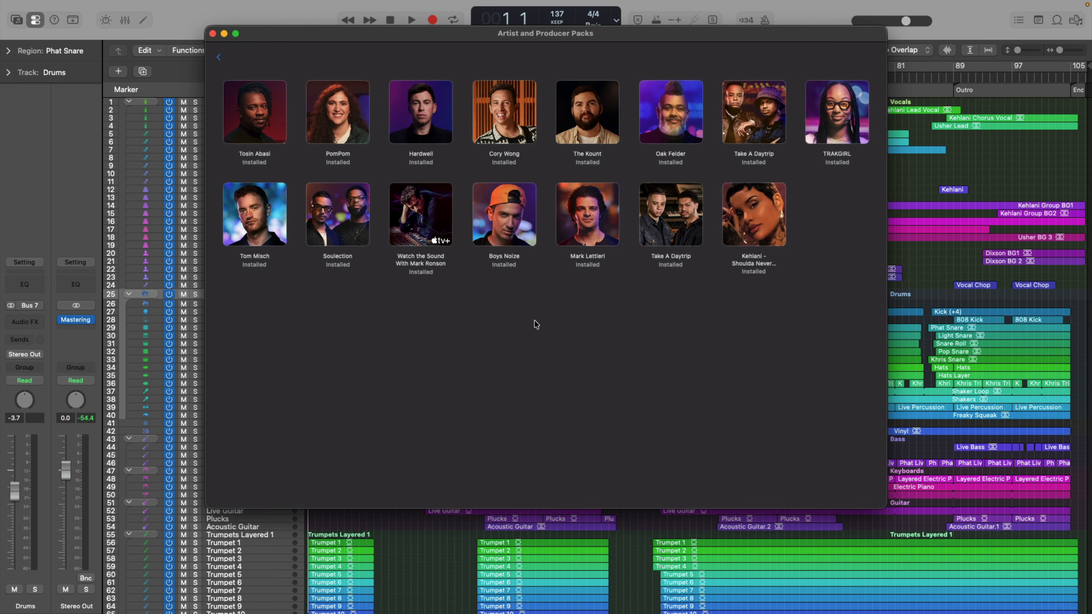
pyautogui.click(745, 239)
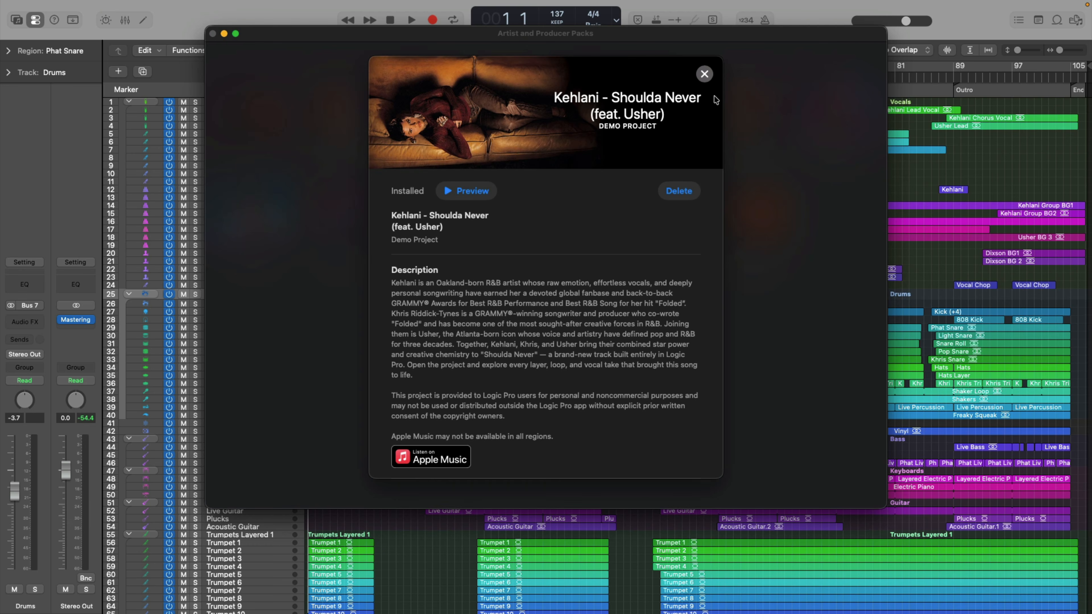
pyautogui.click(704, 74)
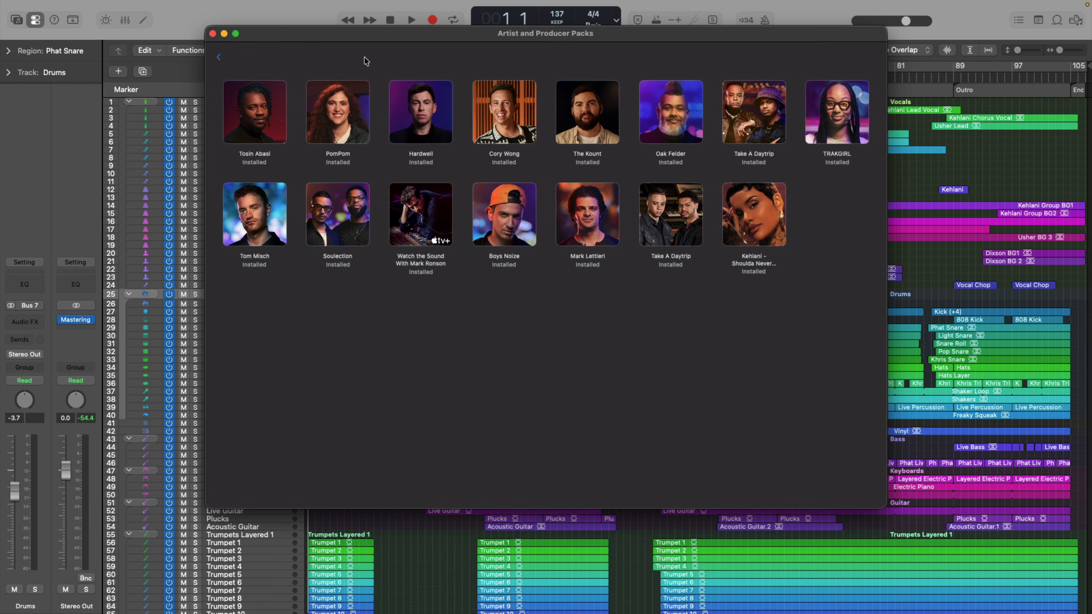
# Step: Close the Sound Library and examine the demo project's tracks up close, from the vocals down to the layered violins
pyautogui.click(213, 33)
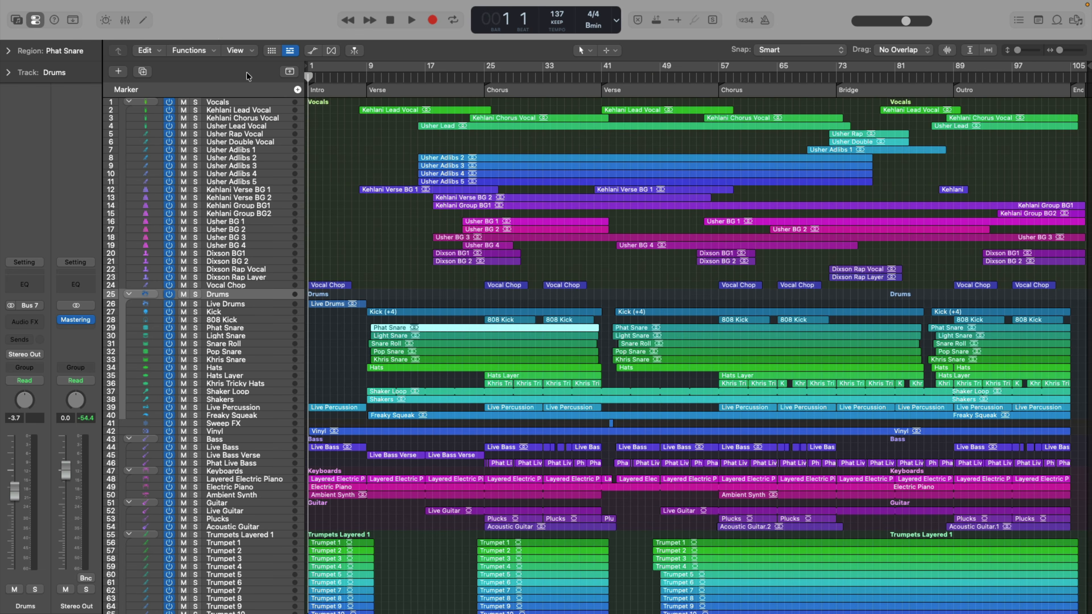
pyautogui.moveTo(336, 108); pyautogui.dragTo(906, 302)
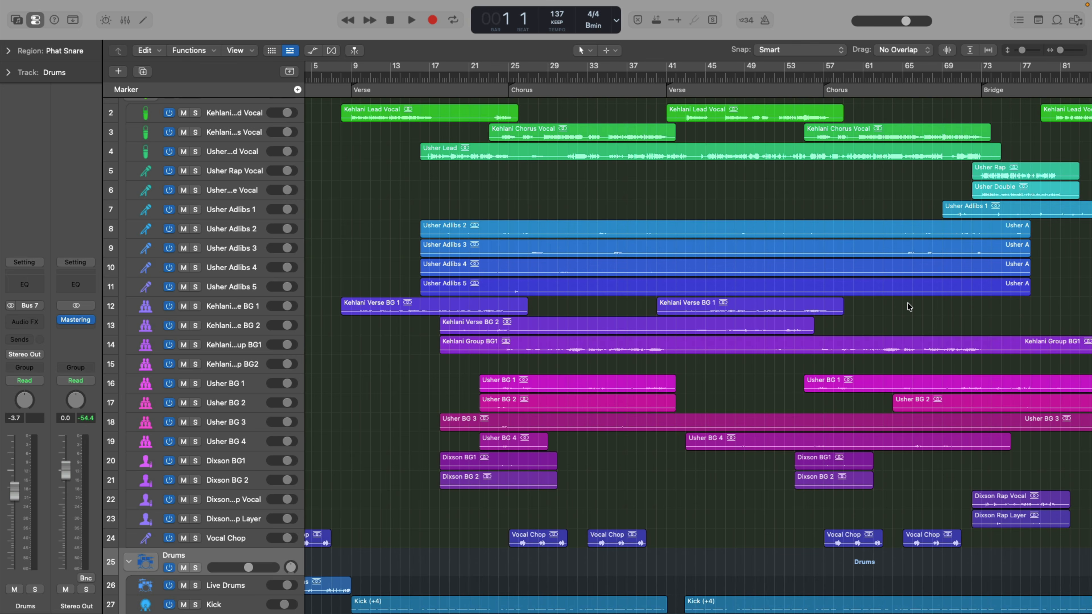
pyautogui.scroll(-10, 704, 365)
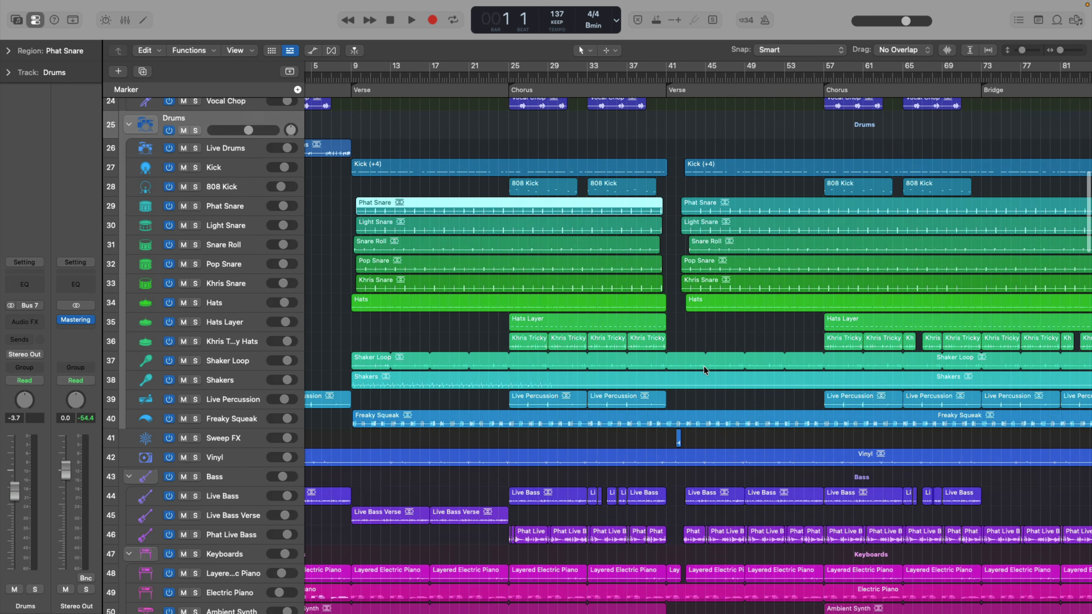
pyautogui.scroll(-6, 704, 366)
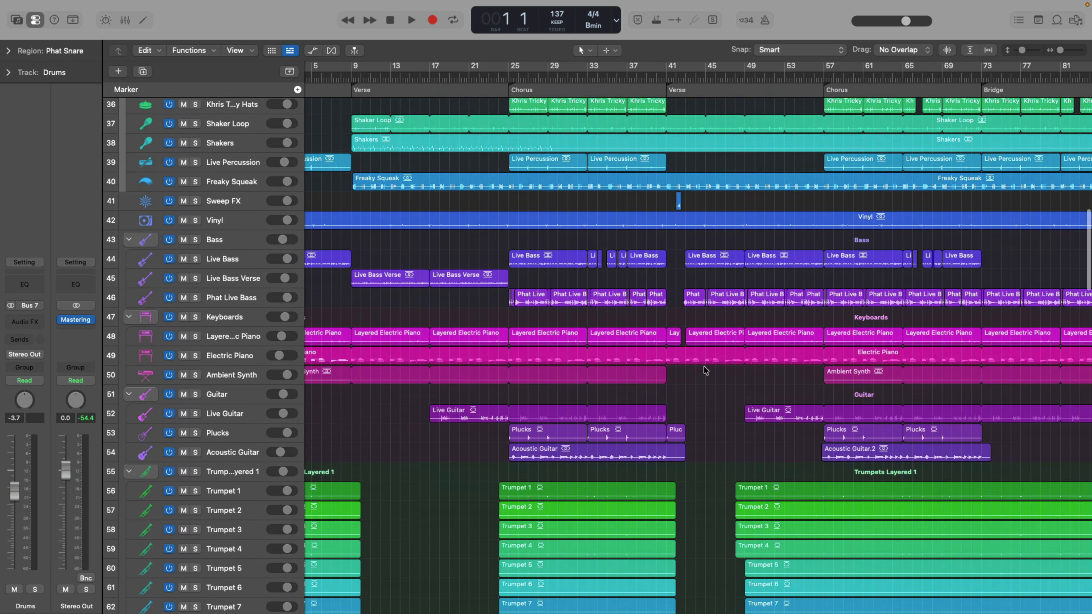
pyautogui.scroll(-6, 704, 367)
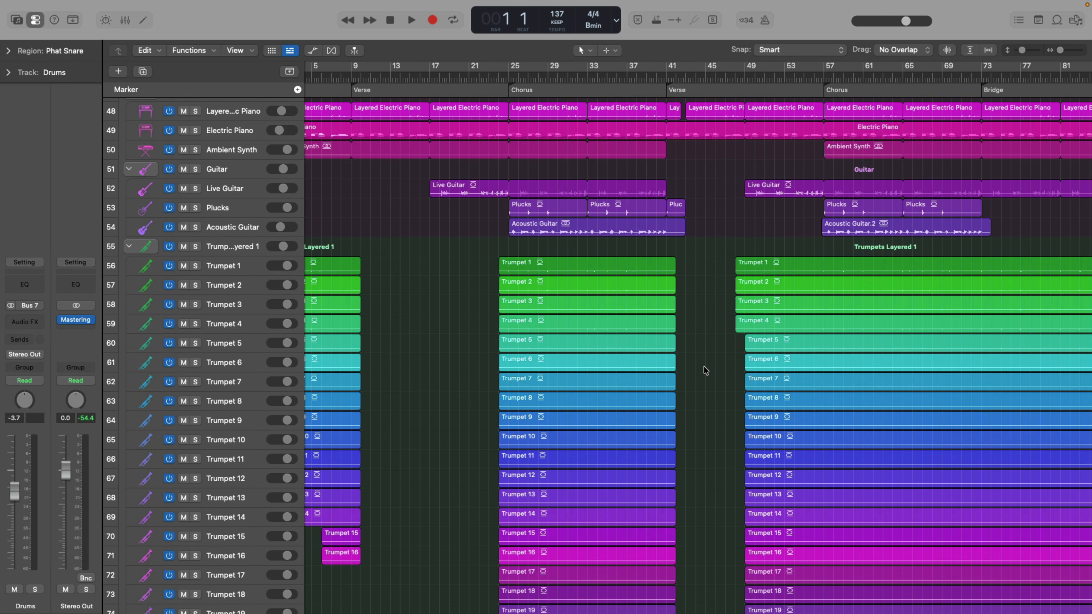
pyautogui.scroll(-14, 705, 370)
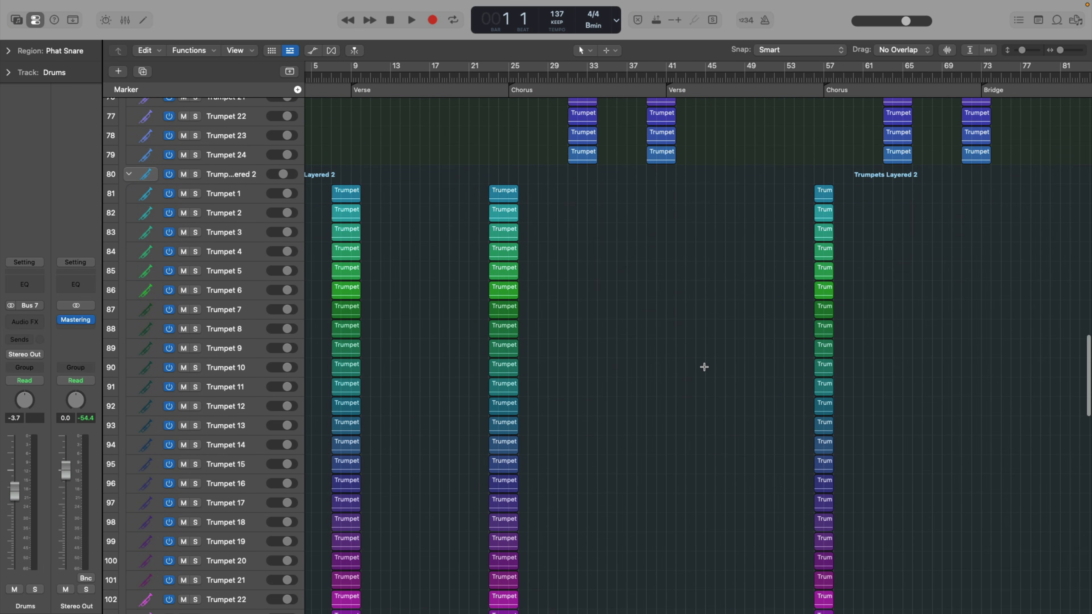
pyautogui.scroll(-15, 704, 367)
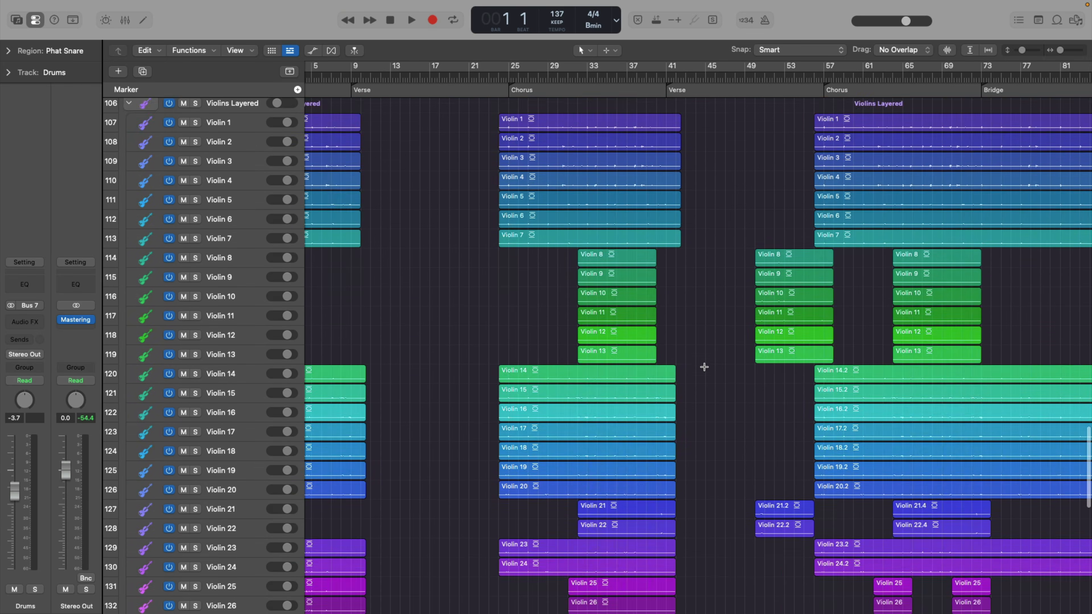
pyautogui.scroll(-16, 703, 367)
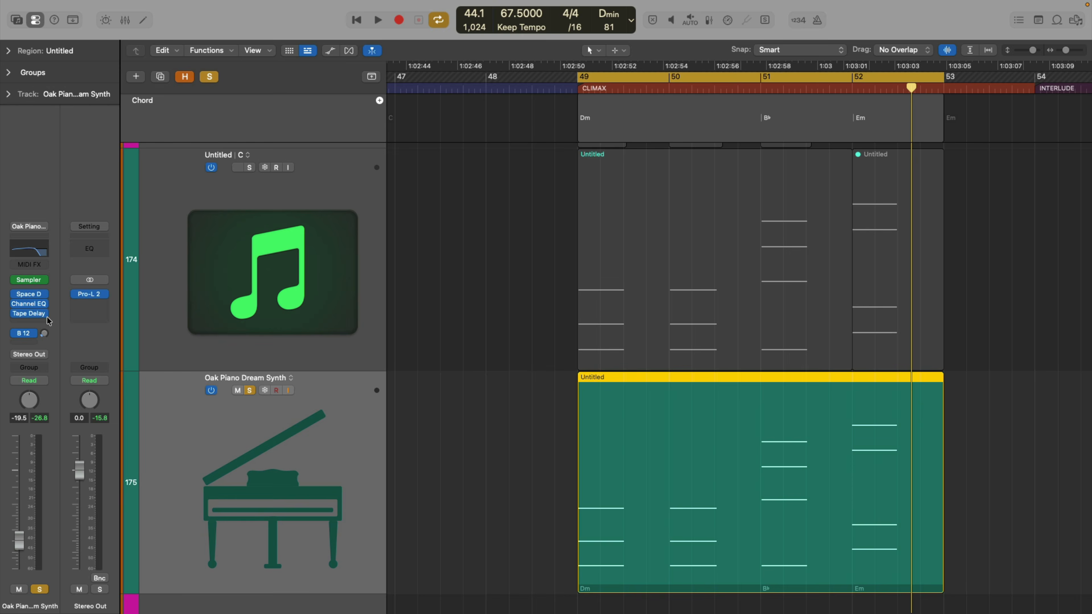
# Step: Insert the Beat Breaker effect after Tape Delay on the Oak Piano Dream Synth track
pyautogui.click(43, 322)
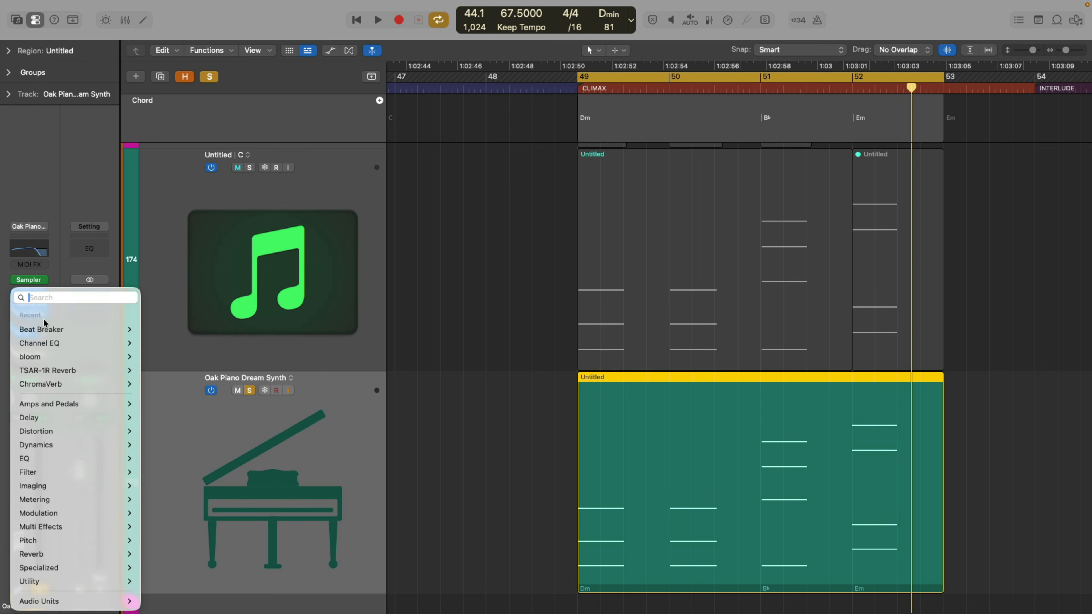
pyautogui.moveTo(47, 329)
pyautogui.click(163, 329)
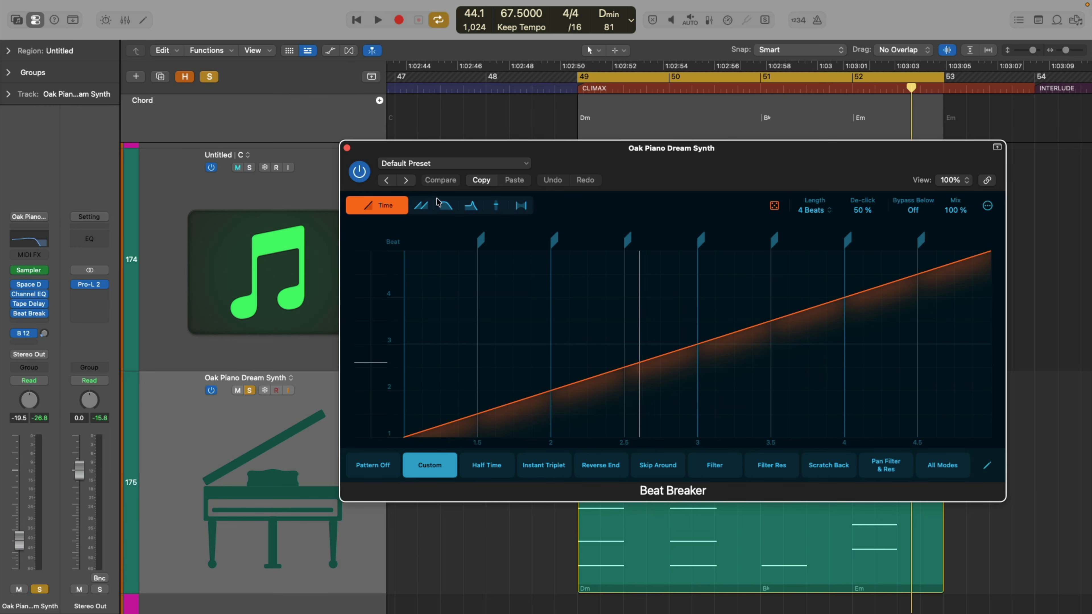
# Step: Look through Beat Breaker's Repeat, Volume, Cutoff, Resonance and Pan modes
pyautogui.click(422, 205)
pyautogui.click(495, 205)
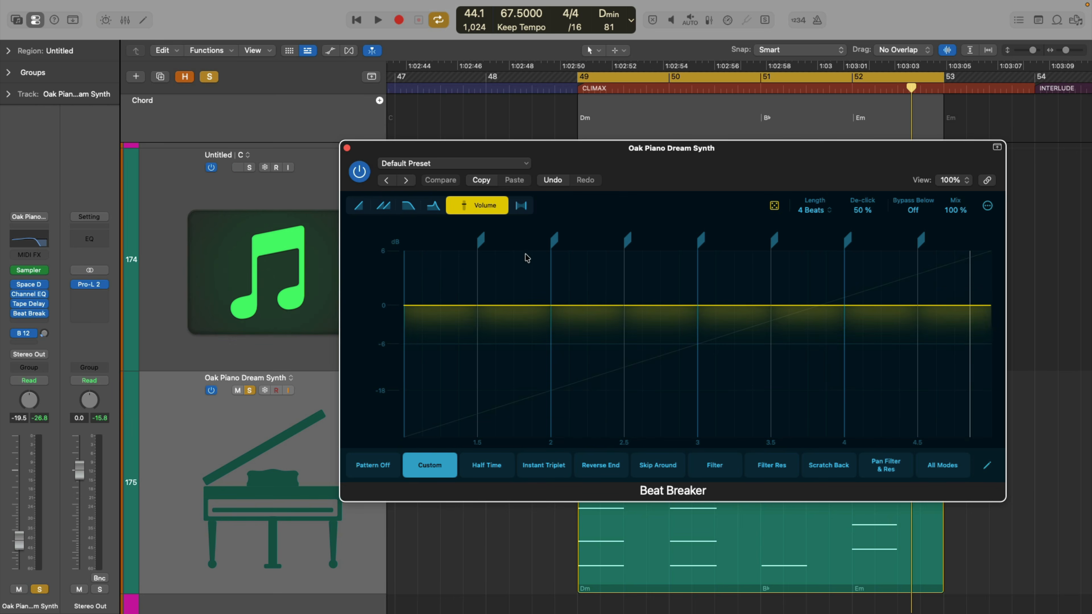
pyautogui.click(409, 207)
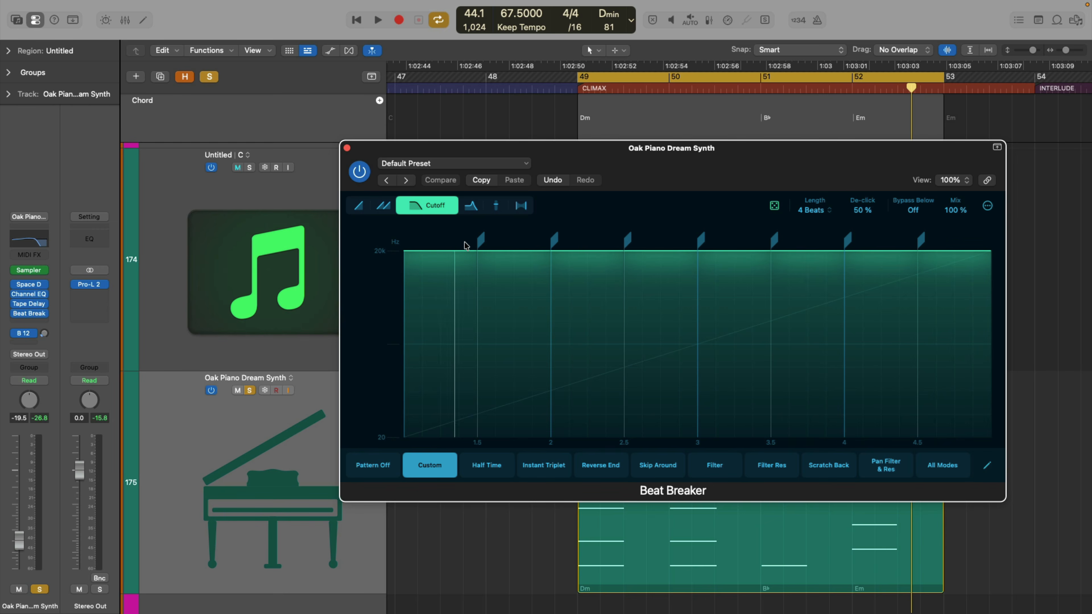
pyautogui.click(471, 206)
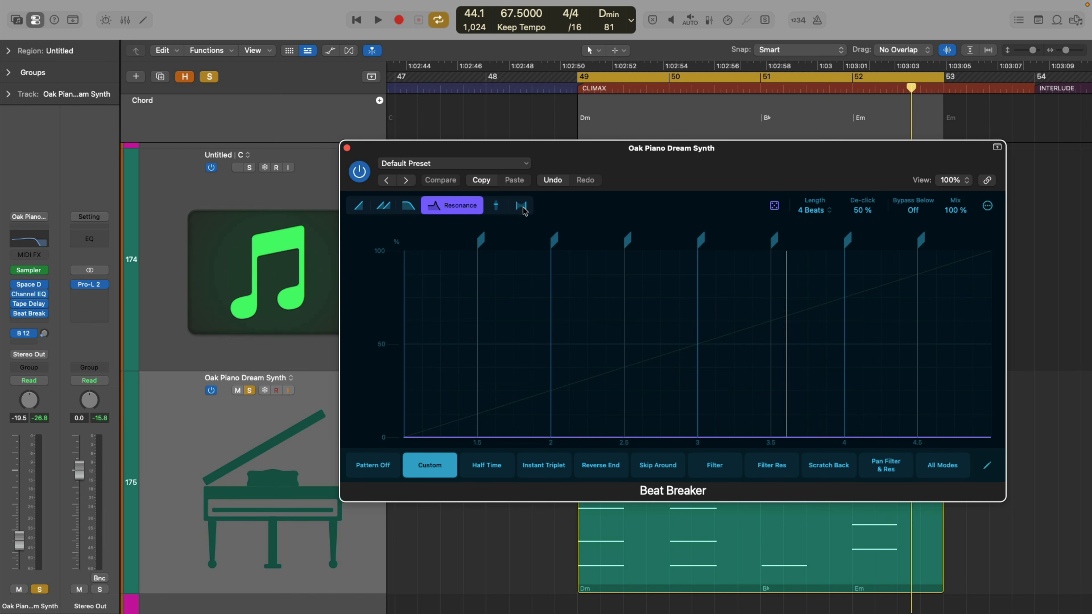
pyautogui.click(521, 207)
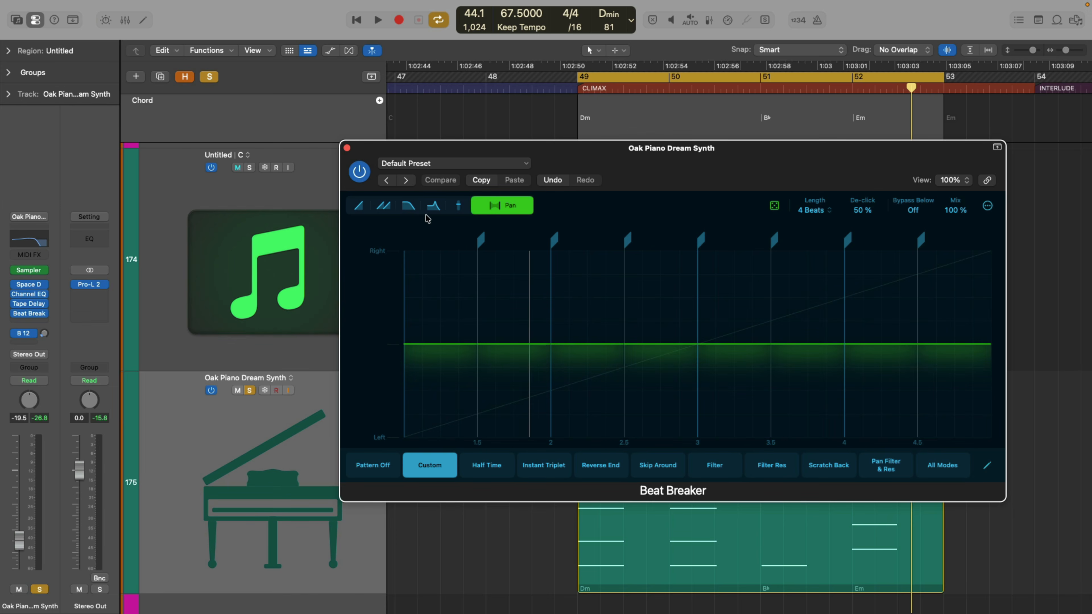
# Step: In Cutoff mode, lower the beat 2 slice to about 442 Hz and the beat 3 and 4 slices to about 400 Hz while auditioning the loop
pyautogui.click(411, 208)
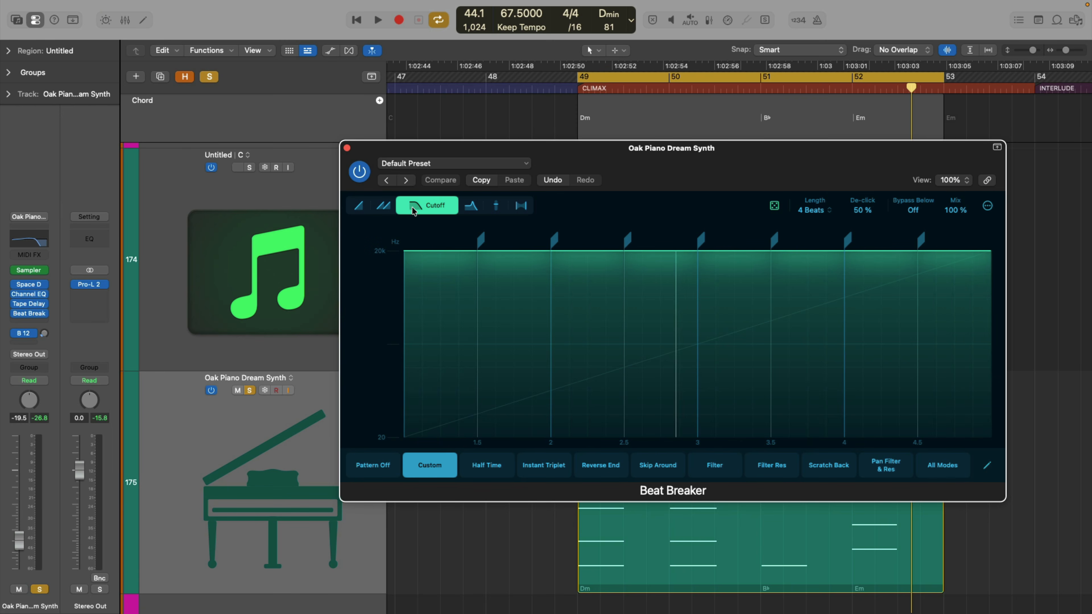
pyautogui.press('space')
pyautogui.moveTo(575, 255); pyautogui.dragTo(576, 354)
pyautogui.moveTo(731, 253); pyautogui.dragTo(734, 362)
pyautogui.moveTo(875, 255); pyautogui.dragTo(875, 362)
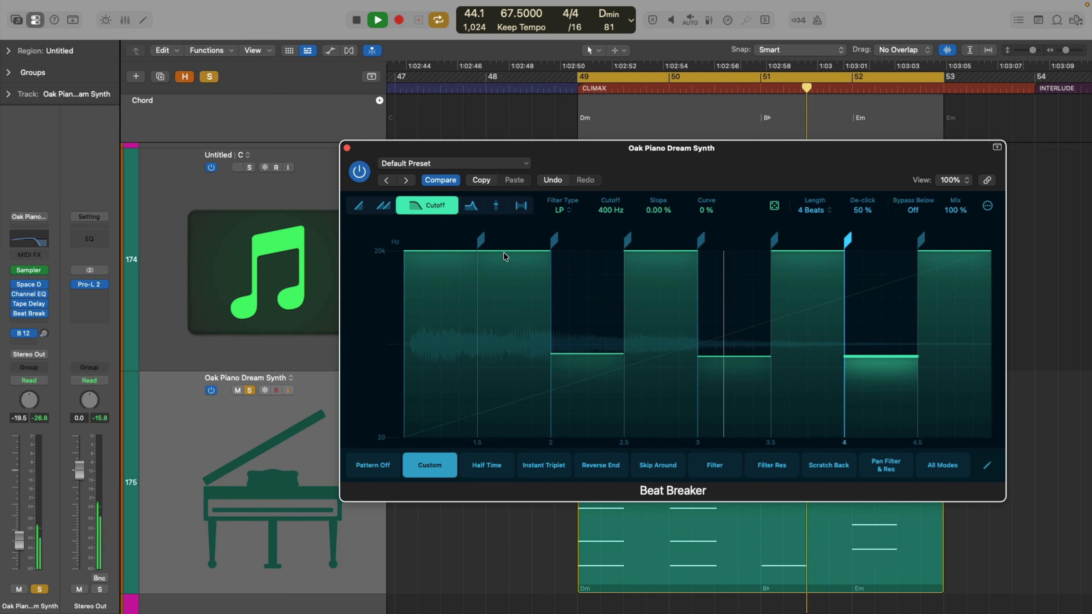
pyautogui.press('space')
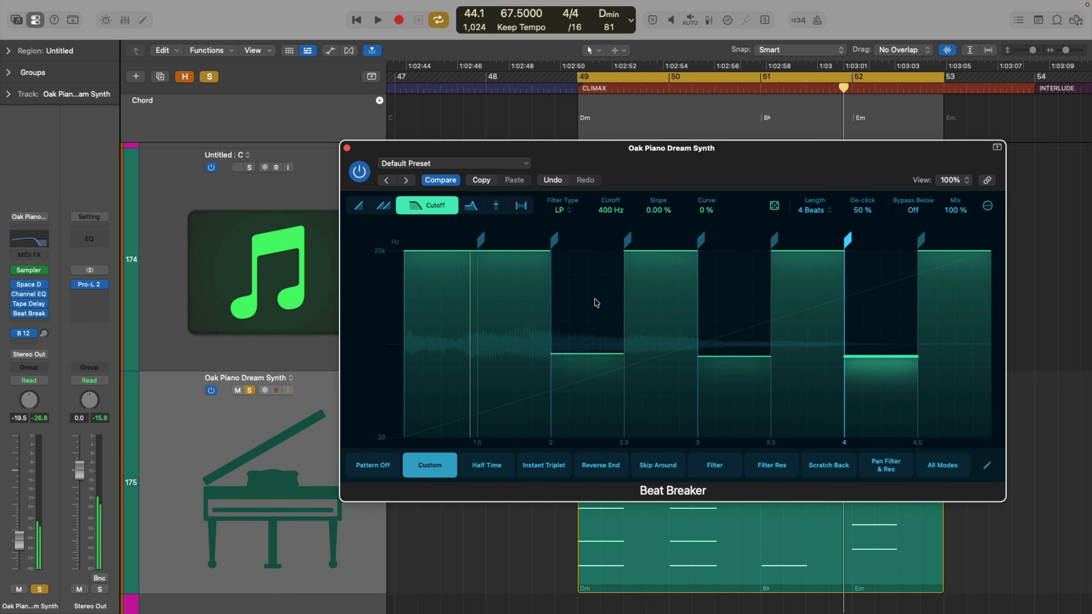
# Step: Set the cutoff slope to about 433% at beat 4 and -407% at beat 3, raising the beat 3 slice's cutoff to about 20 kHz
pyautogui.moveTo(647, 218); pyautogui.dragTo(653, 164)
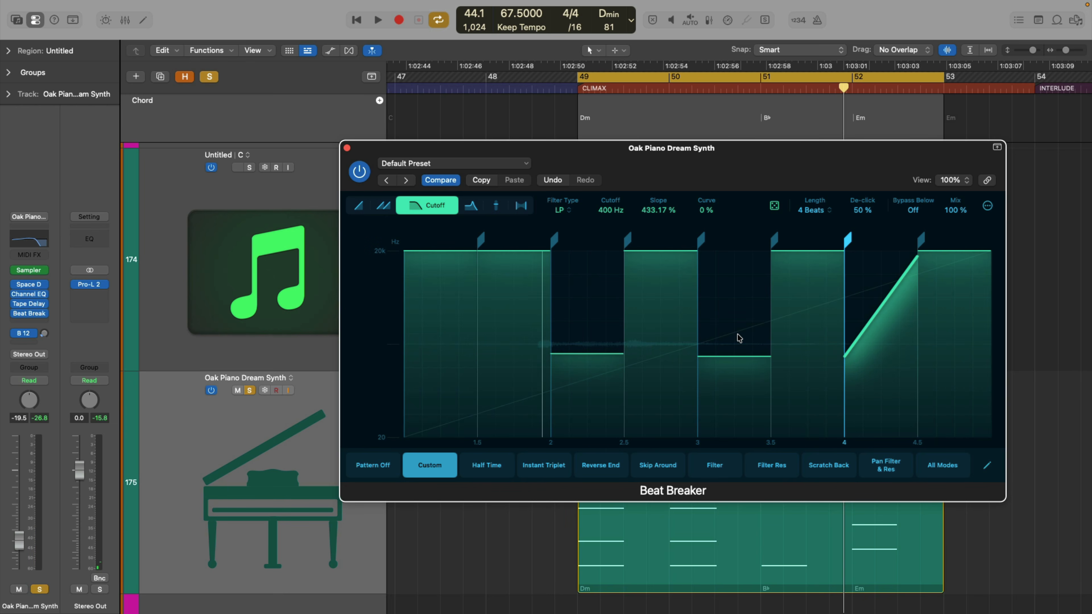
pyautogui.click(725, 355)
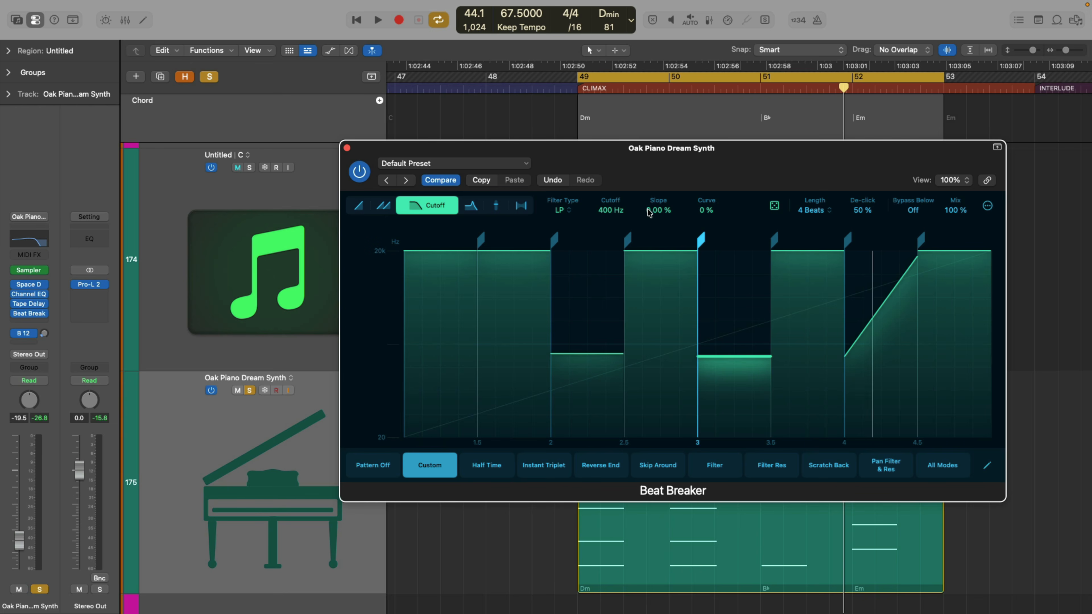
pyautogui.moveTo(649, 213); pyautogui.dragTo(656, 255)
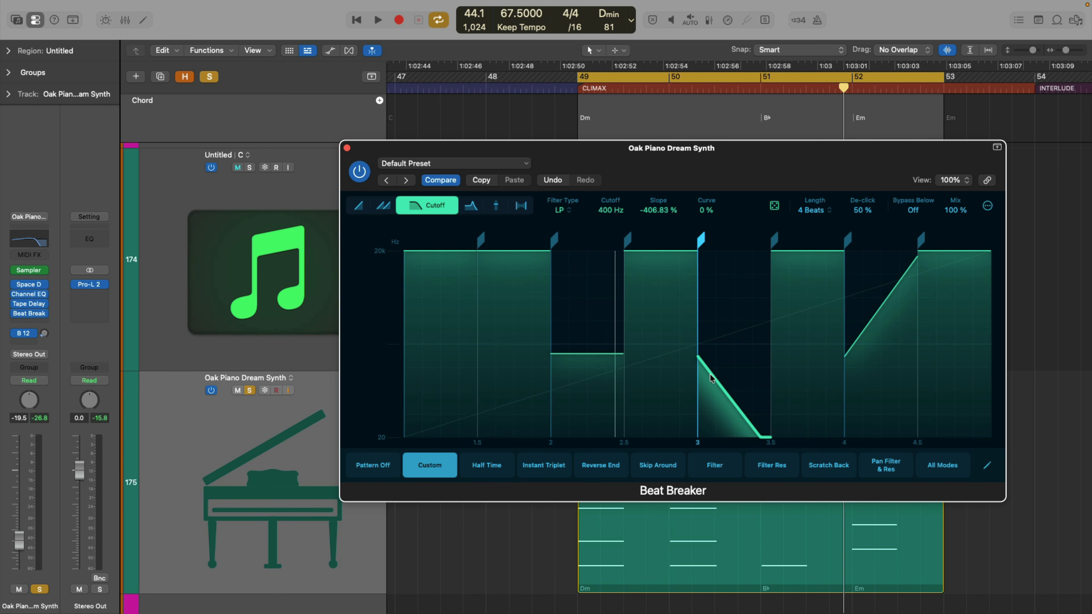
pyautogui.moveTo(711, 378); pyautogui.dragTo(711, 269)
# Step: Set the cutoff slope to about 441% for the beat 2 slice and about -444% for the beat 1.5 slice
pyautogui.click(585, 335)
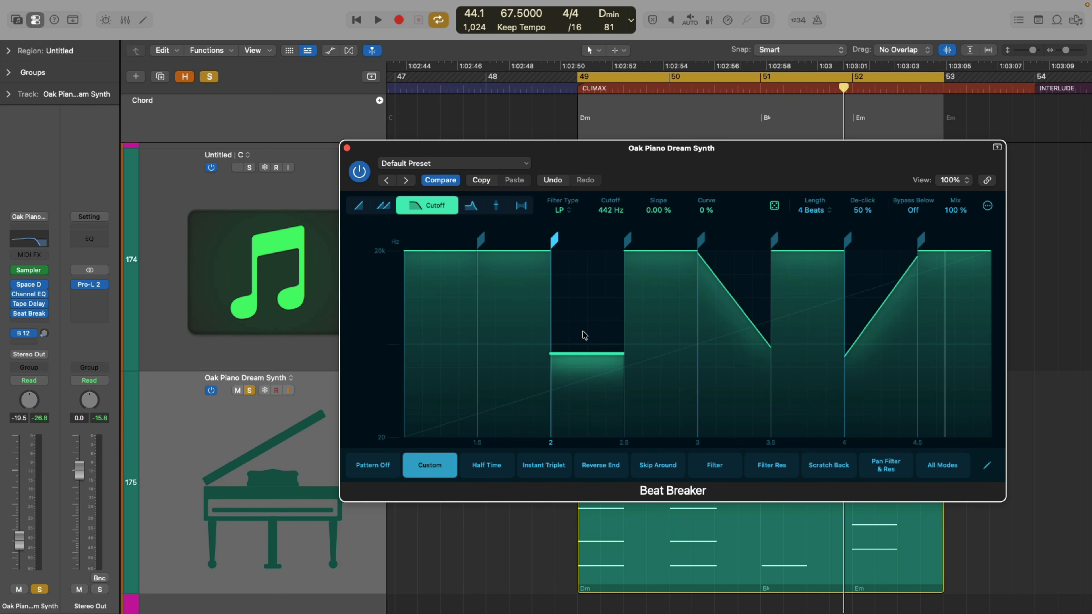
pyautogui.moveTo(632, 218); pyautogui.dragTo(645, 167)
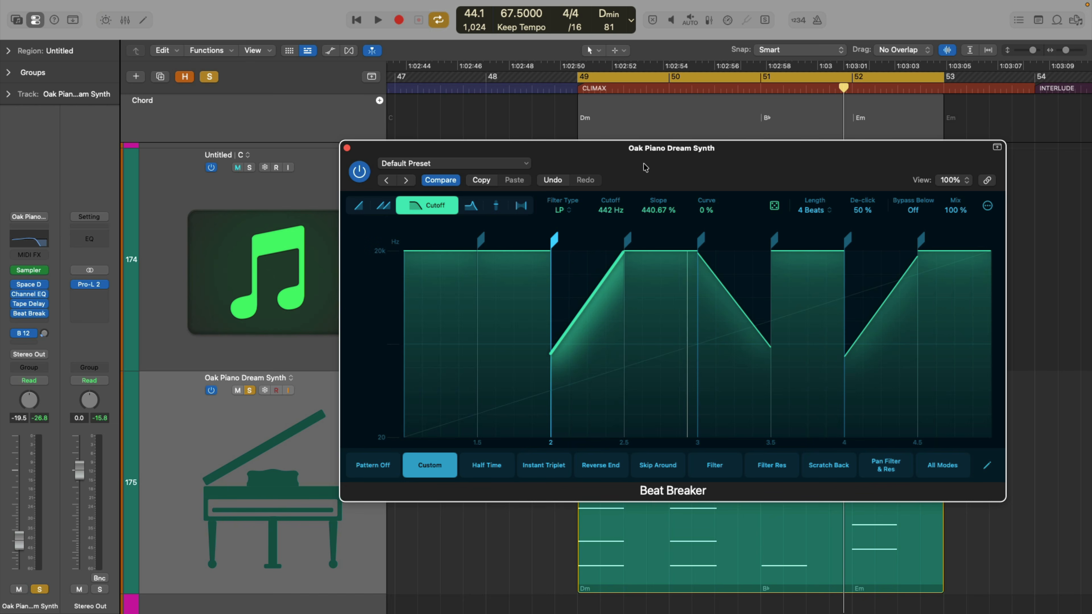
pyautogui.click(514, 249)
pyautogui.moveTo(658, 210); pyautogui.dragTo(648, 257)
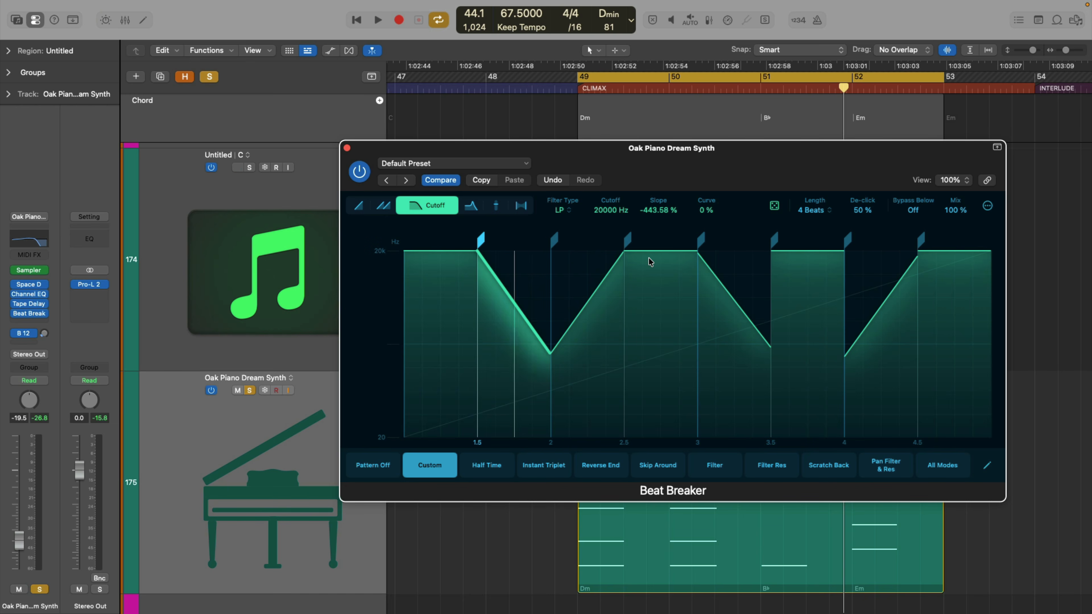
# Step: Give the beat 3.5 slice a cutoff slope of about 622% and a cutoff of about 85 Hz, auditioning the loop
pyautogui.click(812, 250)
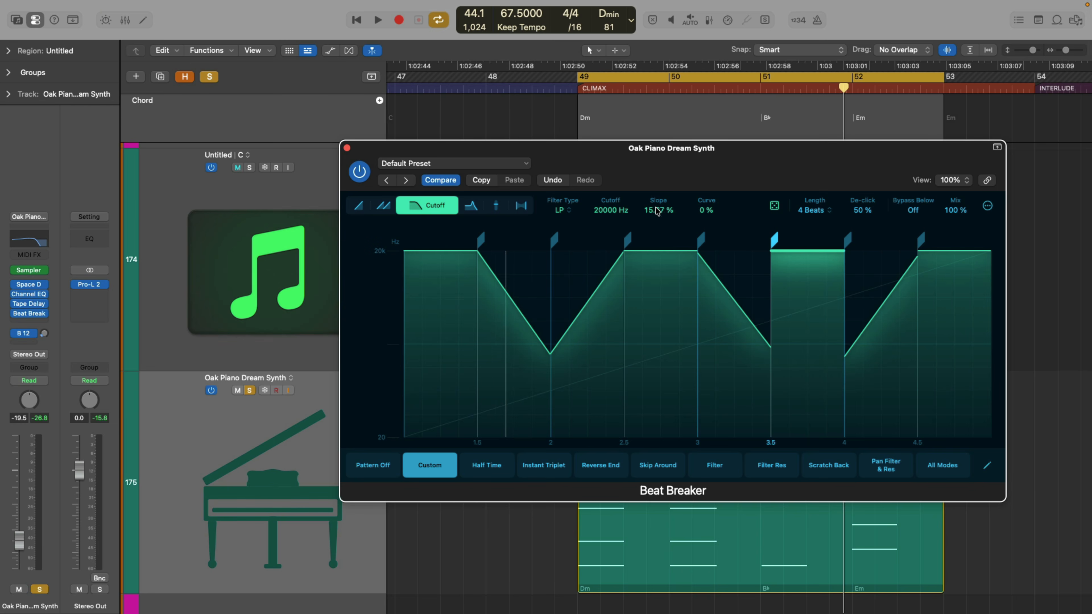
pyautogui.moveTo(657, 211)
pyautogui.mouseDown()
pyautogui.moveTo(655, 232)
pyautogui.moveTo(667, 194)
pyautogui.mouseUp()
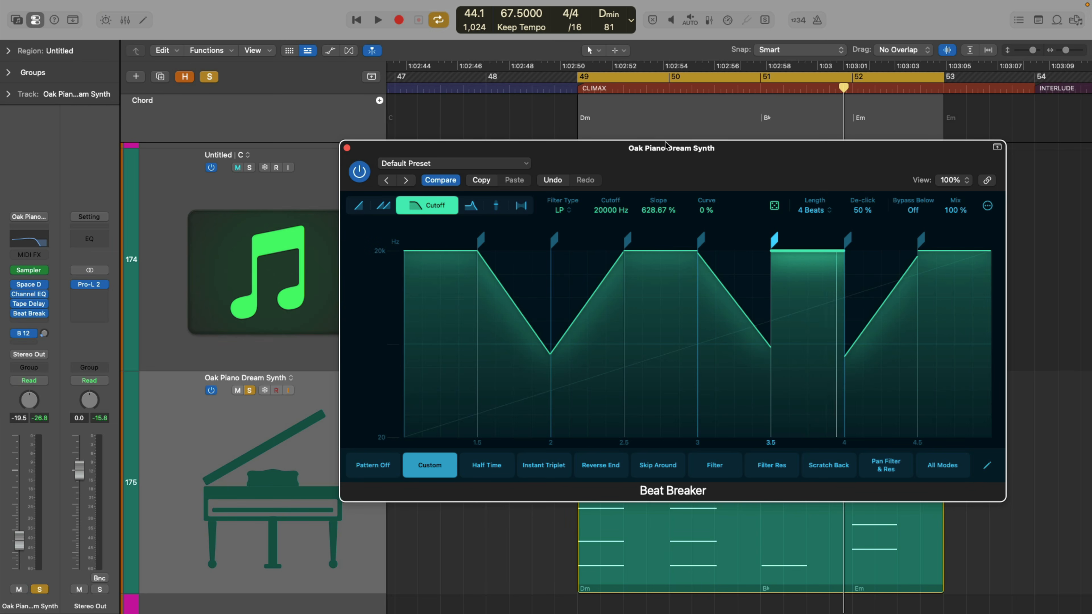
pyautogui.moveTo(786, 257); pyautogui.dragTo(790, 415)
pyautogui.press('space')
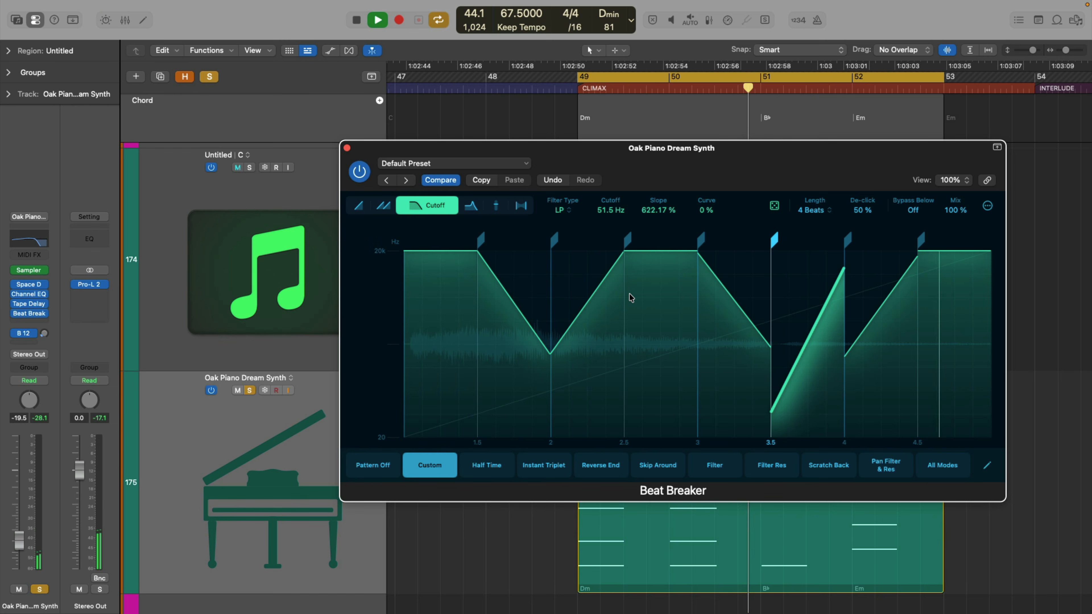
pyautogui.press('space')
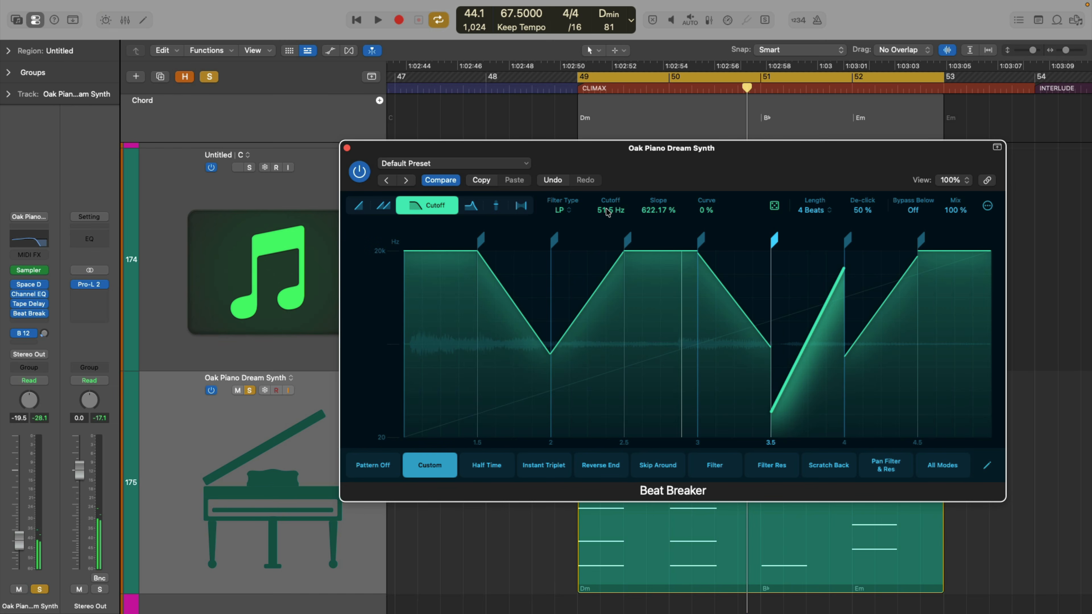
pyautogui.moveTo(607, 213)
pyautogui.mouseDown()
pyautogui.moveTo(606, 243)
pyautogui.moveTo(606, 218)
pyautogui.mouseUp()
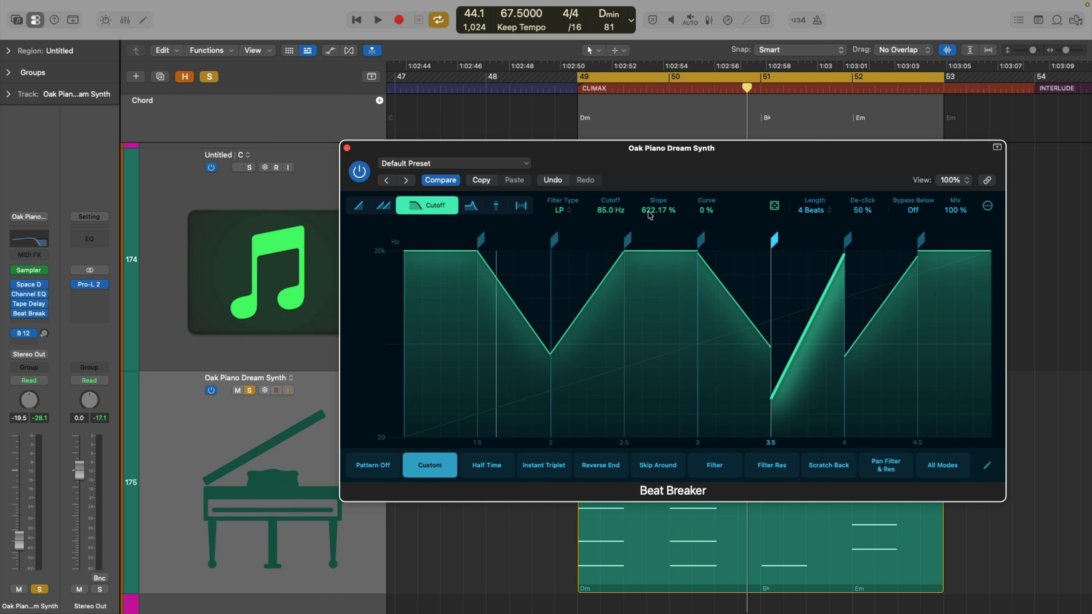
# Step: Set the beat 2 slice's cutoff slope to about 447% and its curve to about 49%, and view the filter type options
pyautogui.click(616, 265)
pyautogui.moveTo(658, 210); pyautogui.dragTo(677, 244)
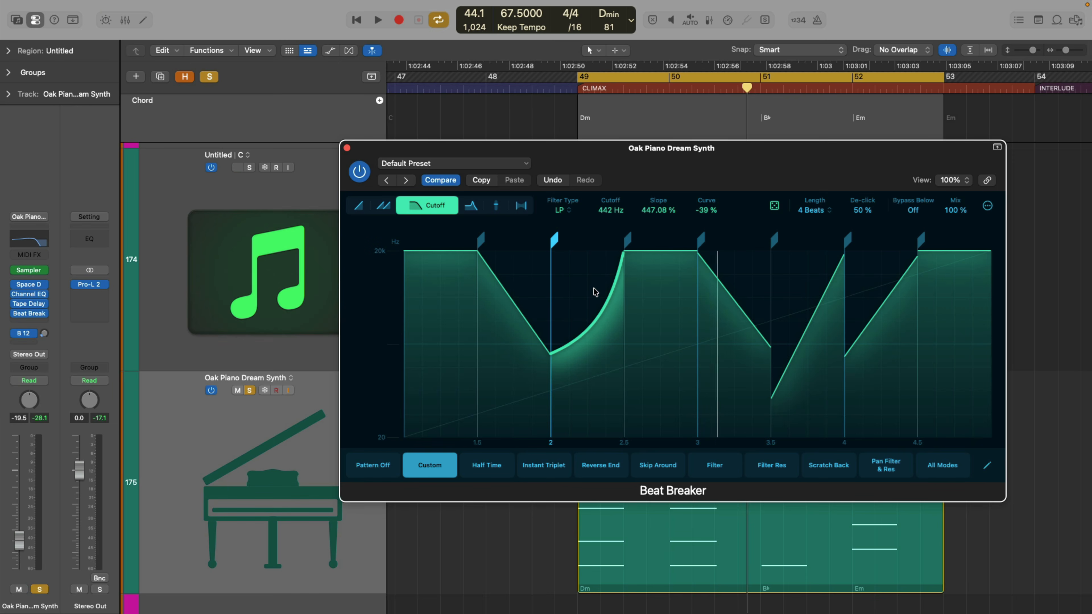
pyautogui.moveTo(593, 288); pyautogui.dragTo(896, 288)
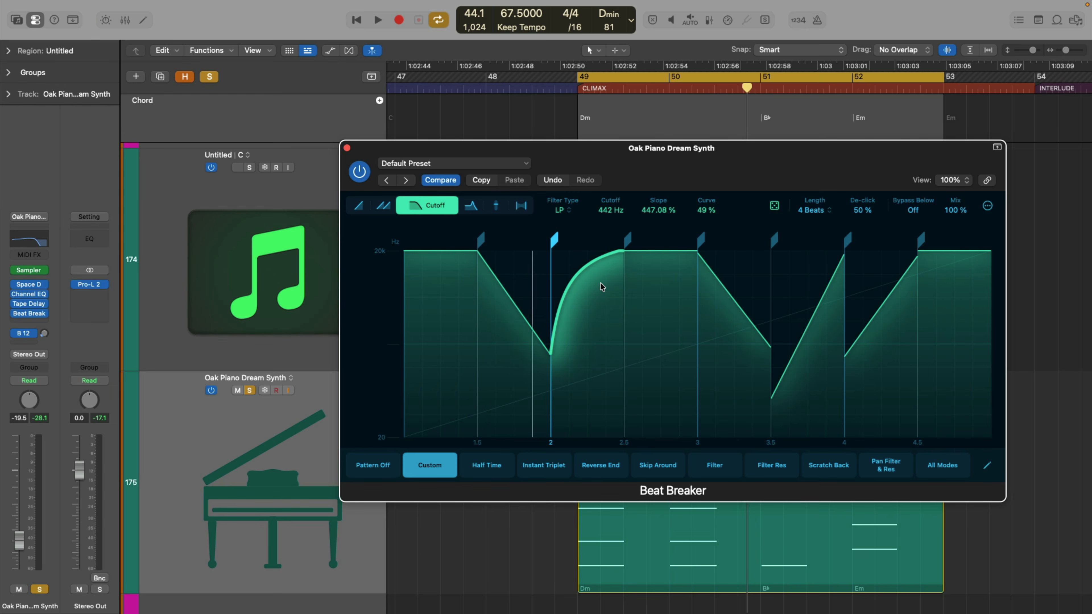
pyautogui.click(568, 210)
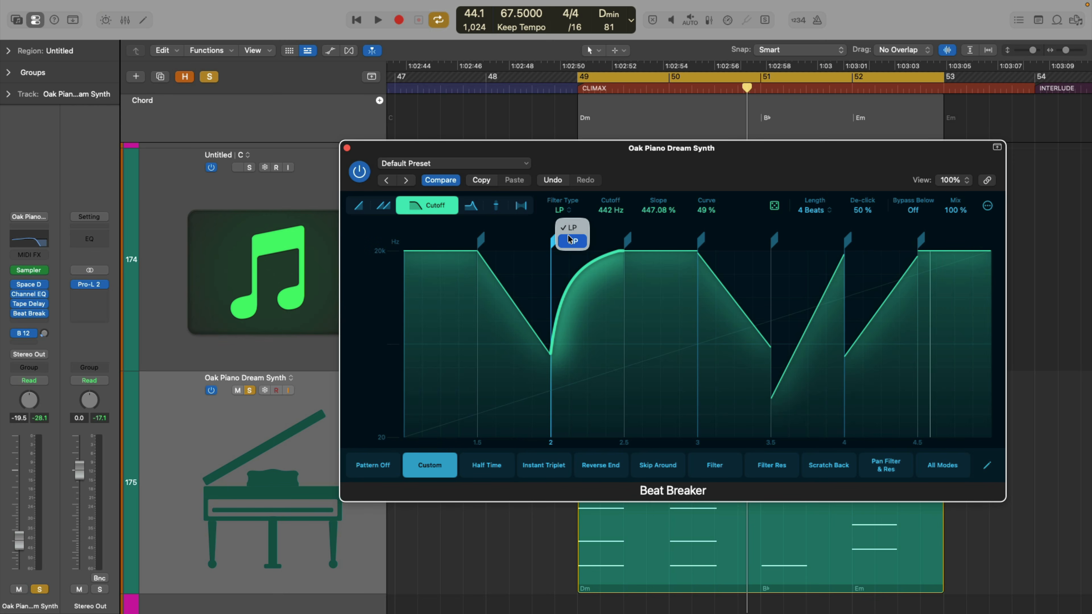
pyautogui.click(593, 302)
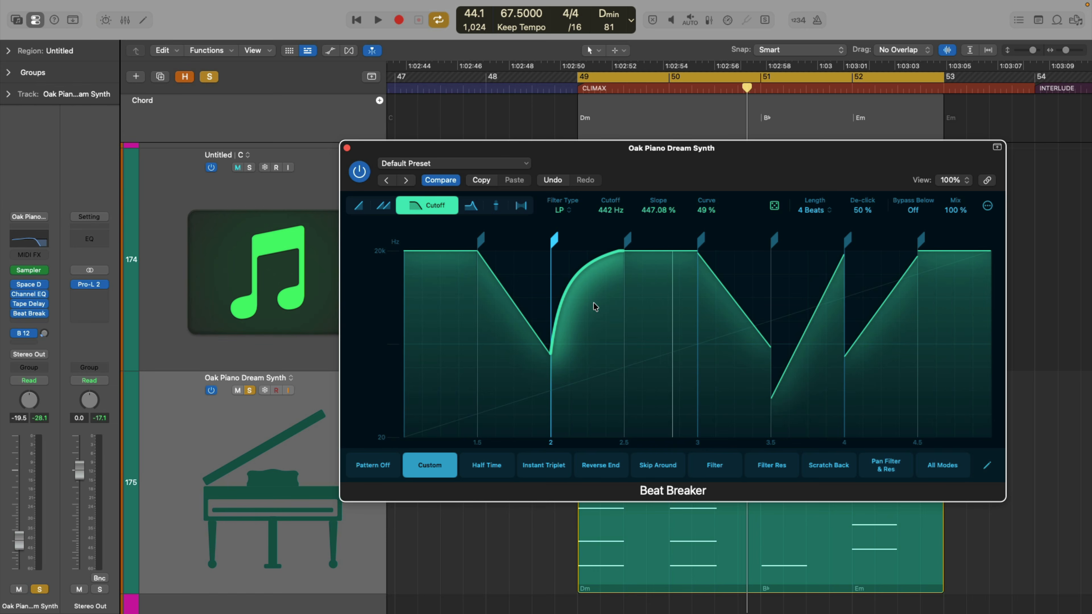
# Step: In Resonance mode, raise the beat 1.5 slice to about 51% and the beat 2 slice to about 23%
pyautogui.click(475, 210)
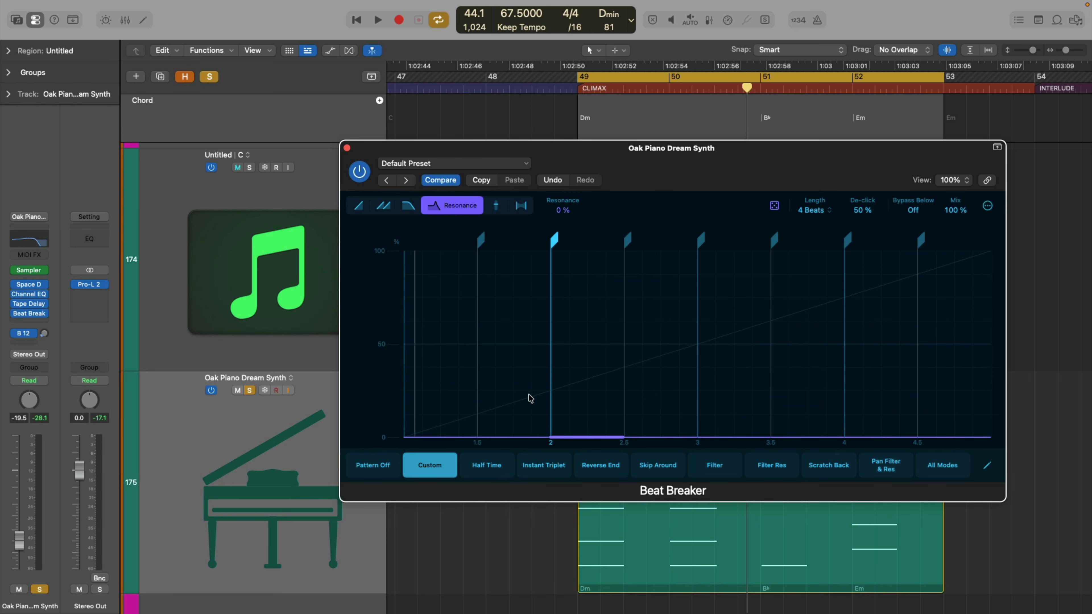
pyautogui.moveTo(529, 437); pyautogui.dragTo(531, 339)
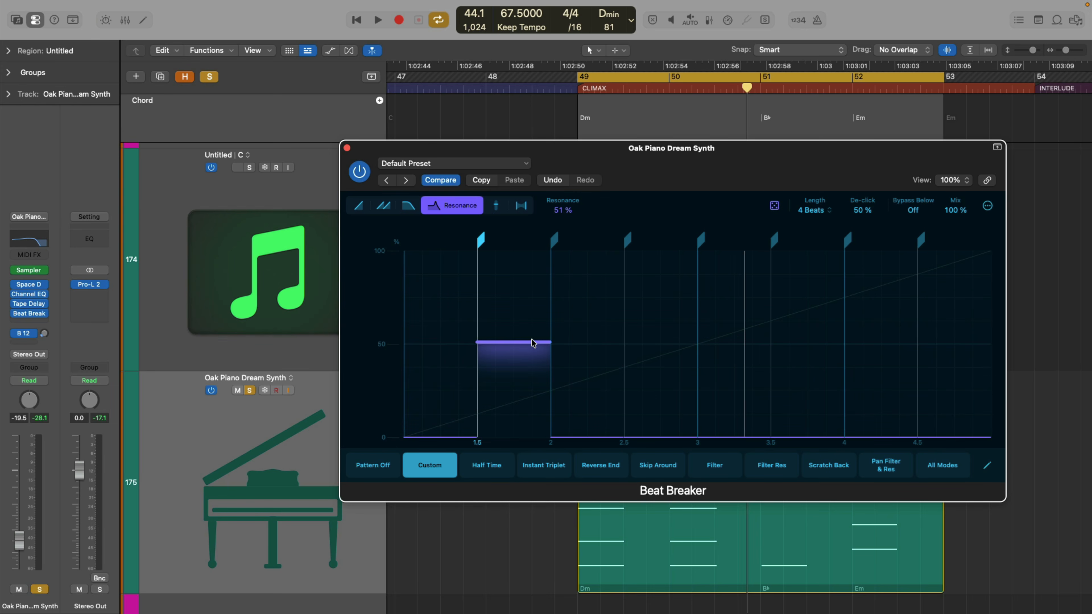
pyautogui.moveTo(607, 438); pyautogui.dragTo(608, 394)
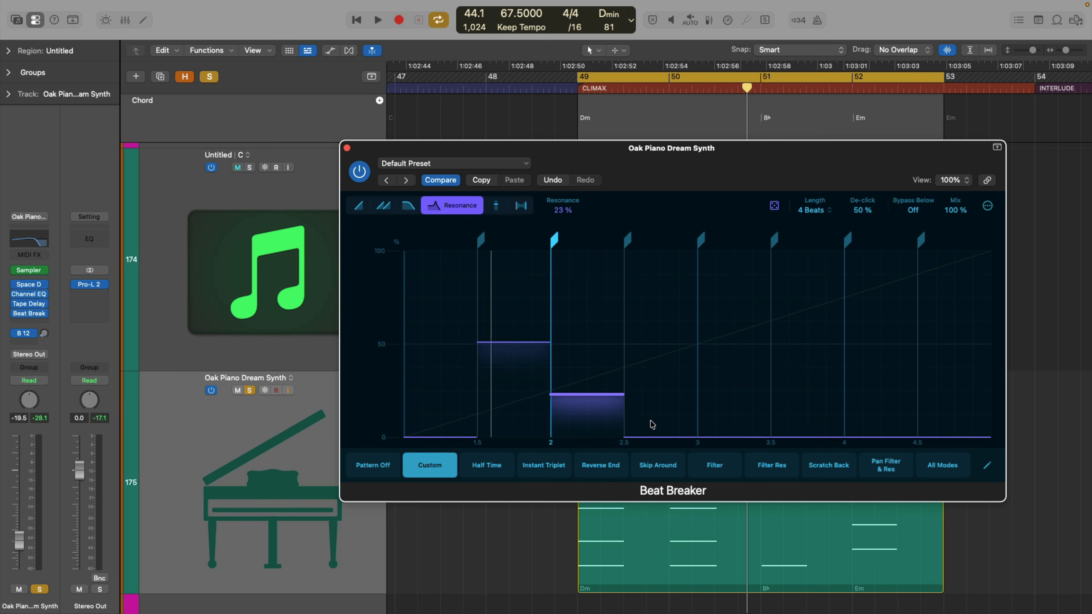
# Step: Raise the resonance of the beat 2.5 slice to about 88%, beat 3.5 to about 83% and beat 4 to about 97%
pyautogui.moveTo(655, 437); pyautogui.dragTo(654, 272)
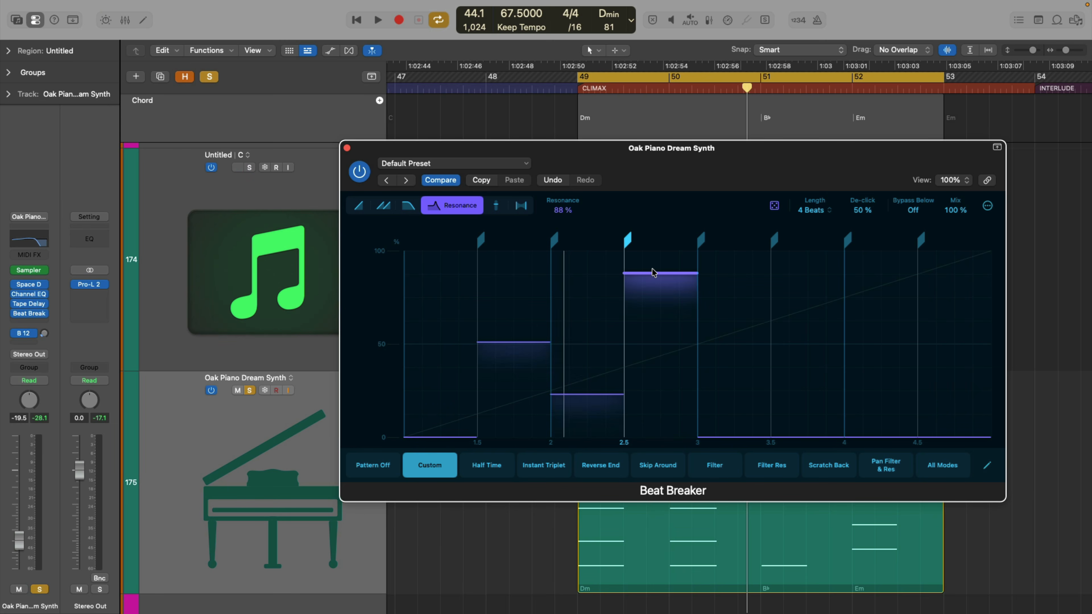
pyautogui.press('space')
pyautogui.moveTo(792, 438); pyautogui.dragTo(792, 283)
pyautogui.moveTo(872, 437); pyautogui.dragTo(874, 256)
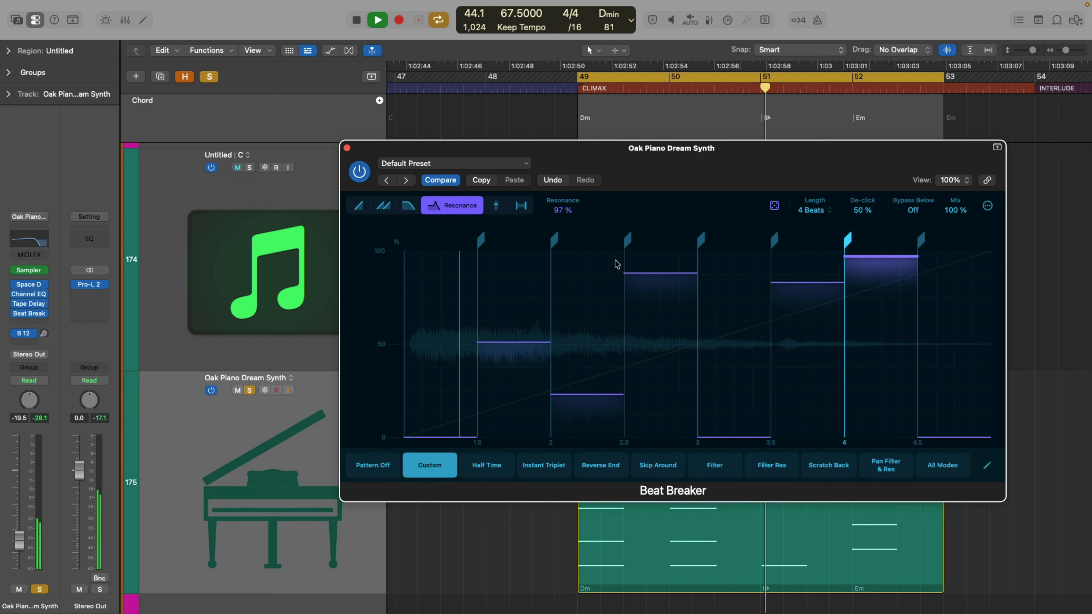
# Step: Set the beat 2.5 slice's resonance to 100% and the beat 2 slice's to about 77% while auditioning the loop
pyautogui.moveTo(658, 274); pyautogui.dragTo(662, 250)
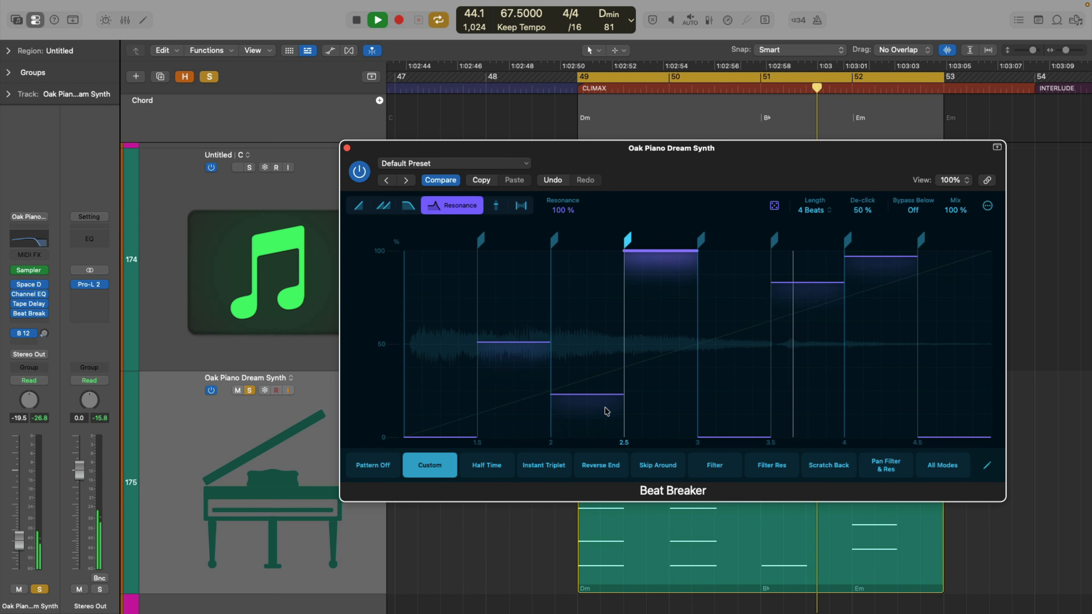
pyautogui.moveTo(606, 411); pyautogui.dragTo(575, 297)
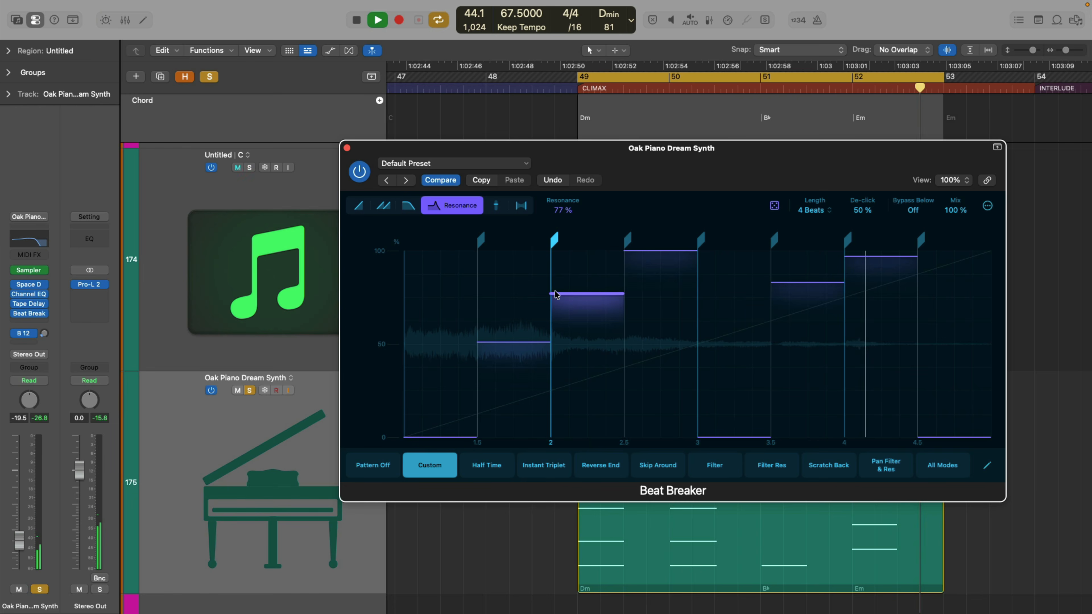
pyautogui.press('space')
# Step: In Pan mode, set the beat 1.5 slice to +100% and the beat 2.5 slice to +100% with a -800% slope
pyautogui.click(516, 206)
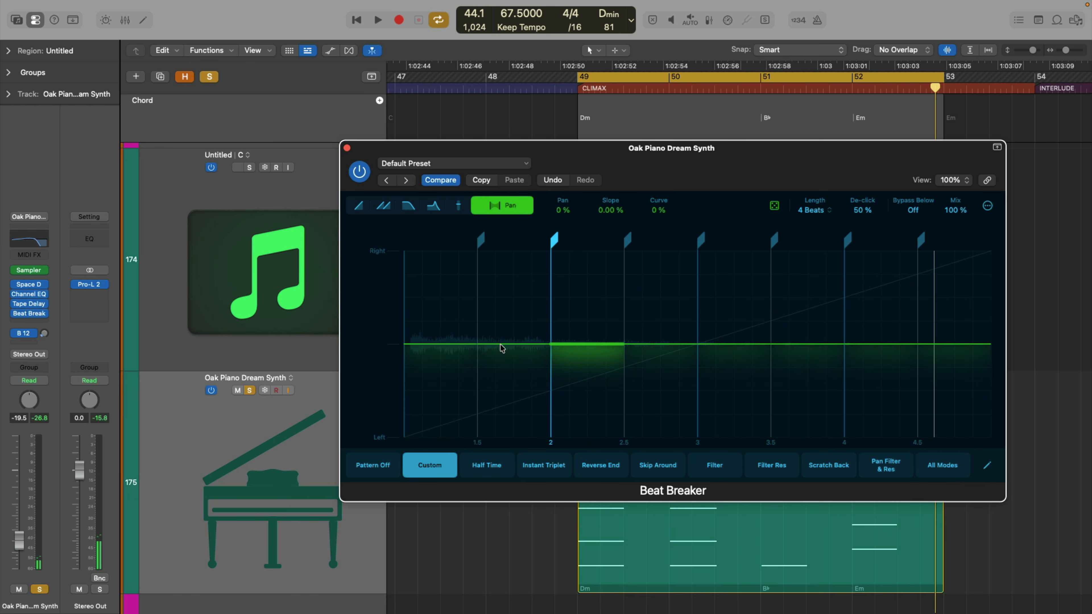
pyautogui.moveTo(501, 348); pyautogui.dragTo(511, 250)
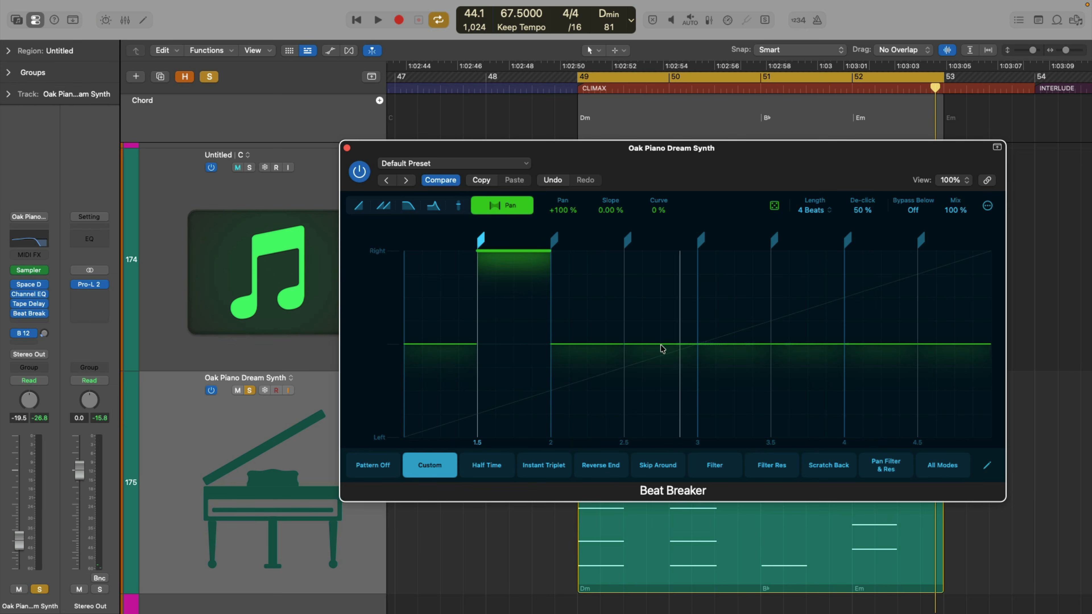
pyautogui.moveTo(661, 347); pyautogui.dragTo(659, 442)
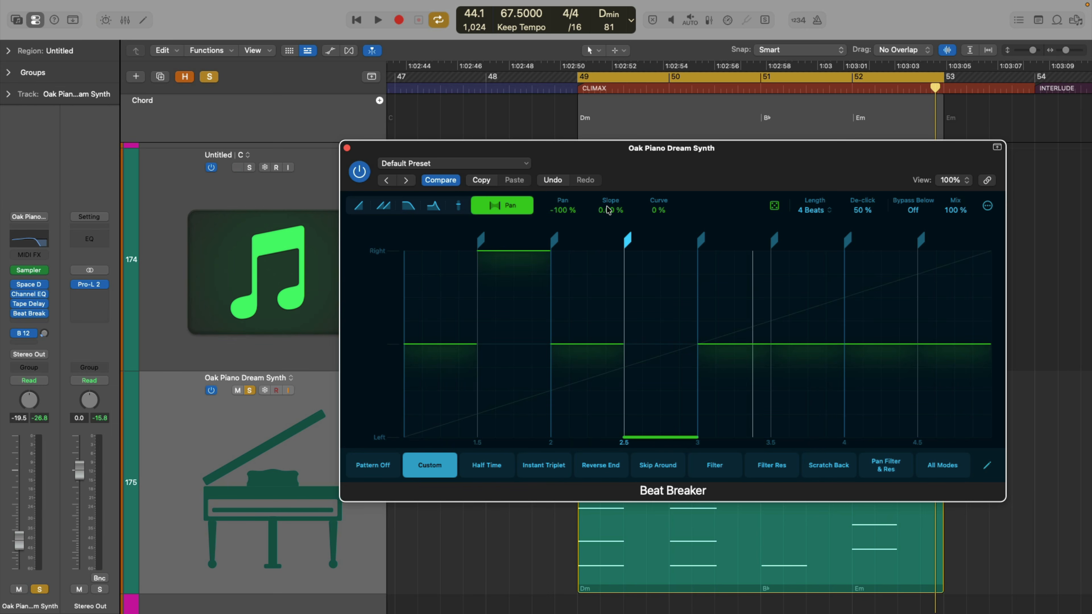
pyautogui.moveTo(608, 209); pyautogui.dragTo(606, 248)
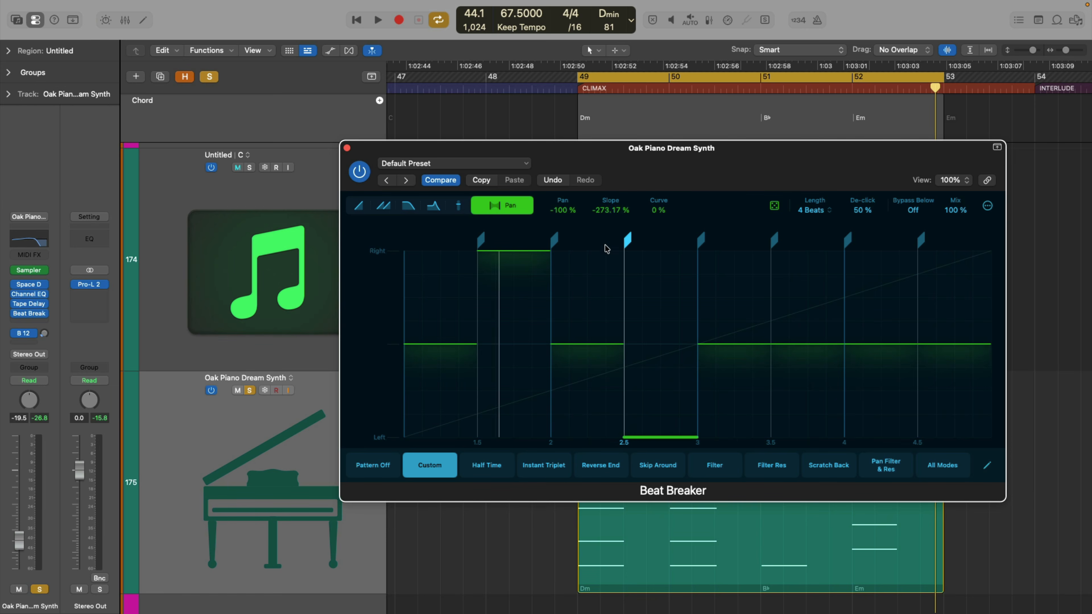
pyautogui.moveTo(656, 438); pyautogui.dragTo(660, 246)
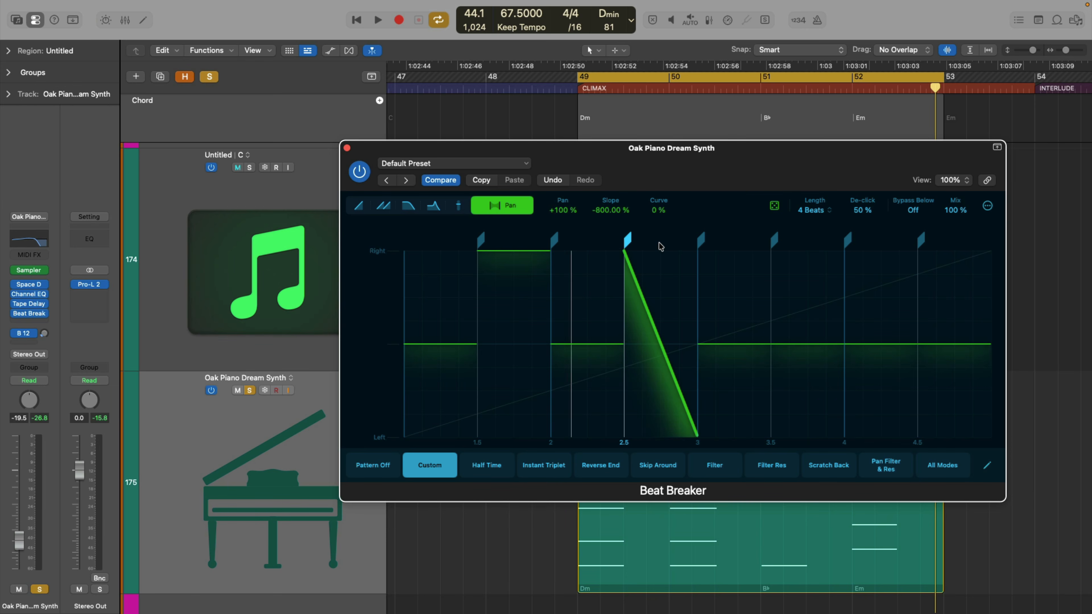
# Step: During playback, give the beat 3 slice -19% pan, 800% slope and -34% curve, and pan the beat 4 slice to -100%
pyautogui.press('space')
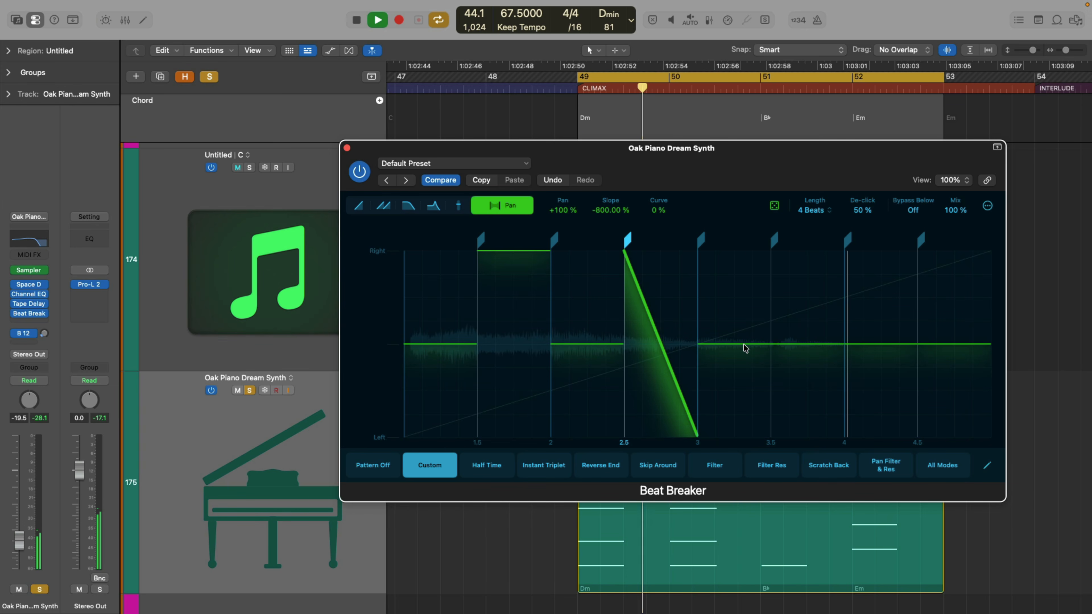
pyautogui.moveTo(745, 345); pyautogui.dragTo(745, 363)
pyautogui.moveTo(659, 211); pyautogui.dragTo(651, 383)
pyautogui.moveTo(612, 219); pyautogui.dragTo(609, 166)
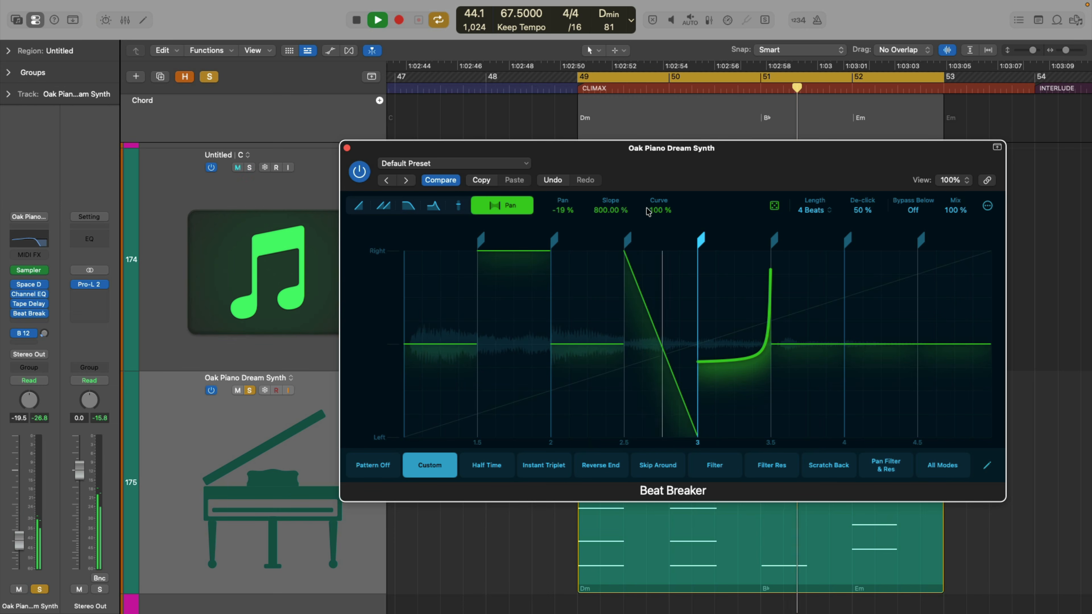
pyautogui.moveTo(654, 211); pyautogui.dragTo(655, 157)
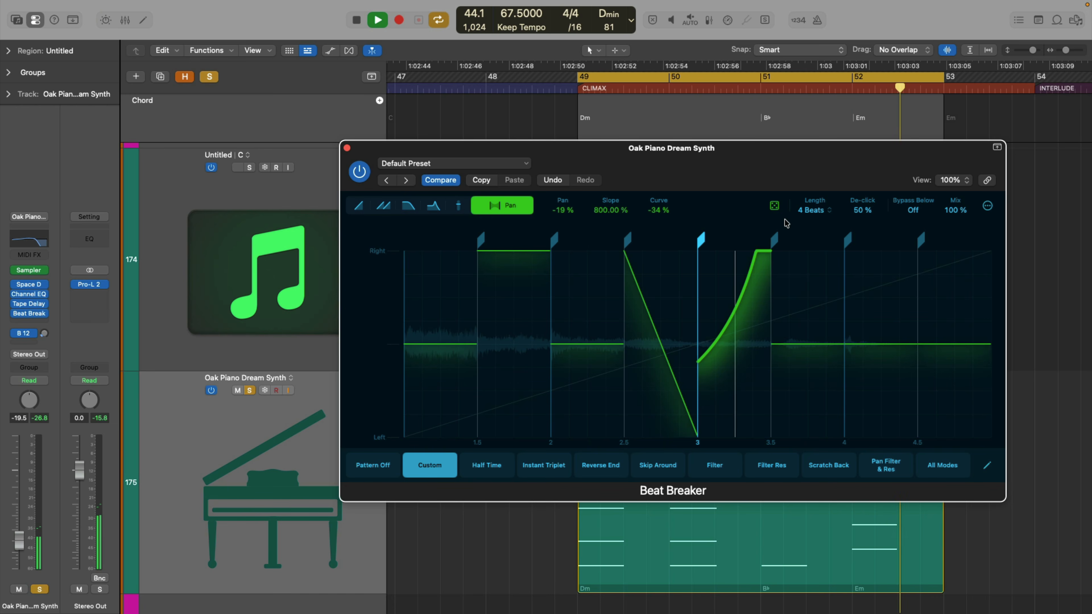
pyautogui.moveTo(889, 338); pyautogui.dragTo(885, 437)
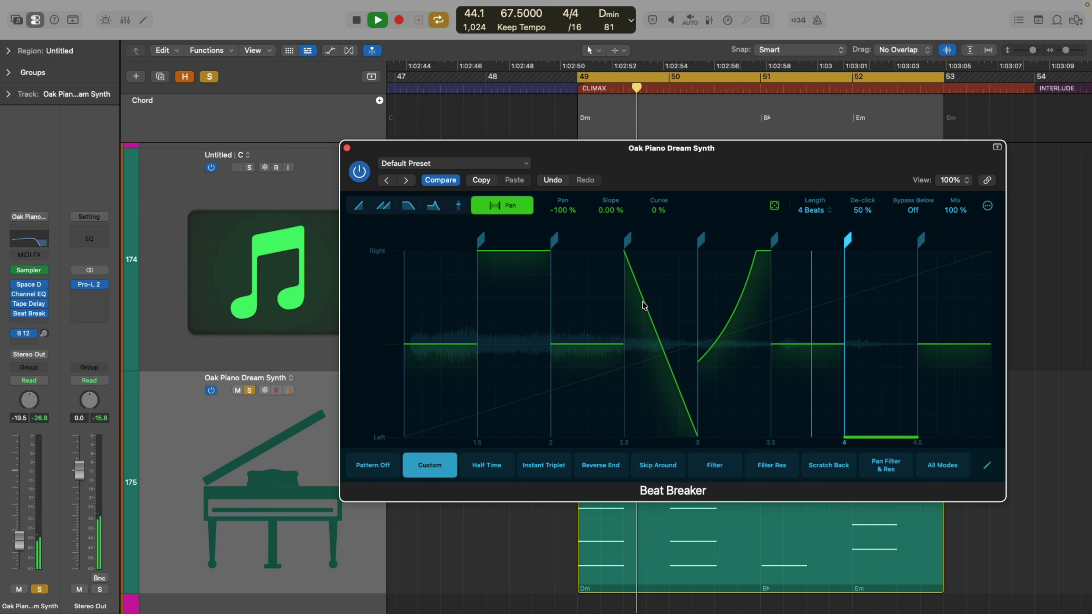
pyautogui.press('space')
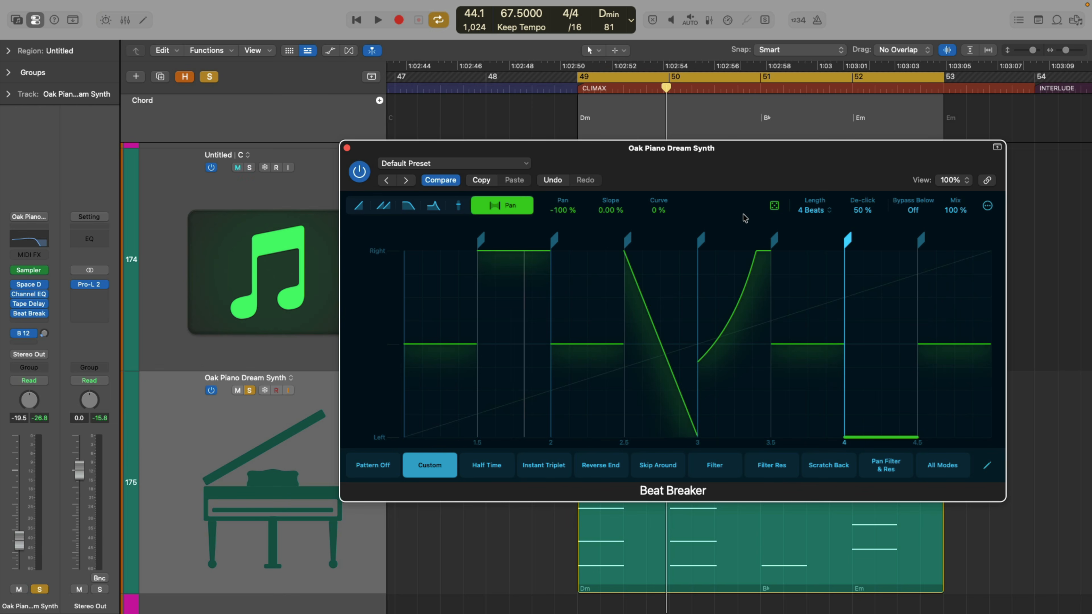
# Step: View the randomization options, and randomize the pan values twice while auditioning the loop
pyautogui.click(774, 207)
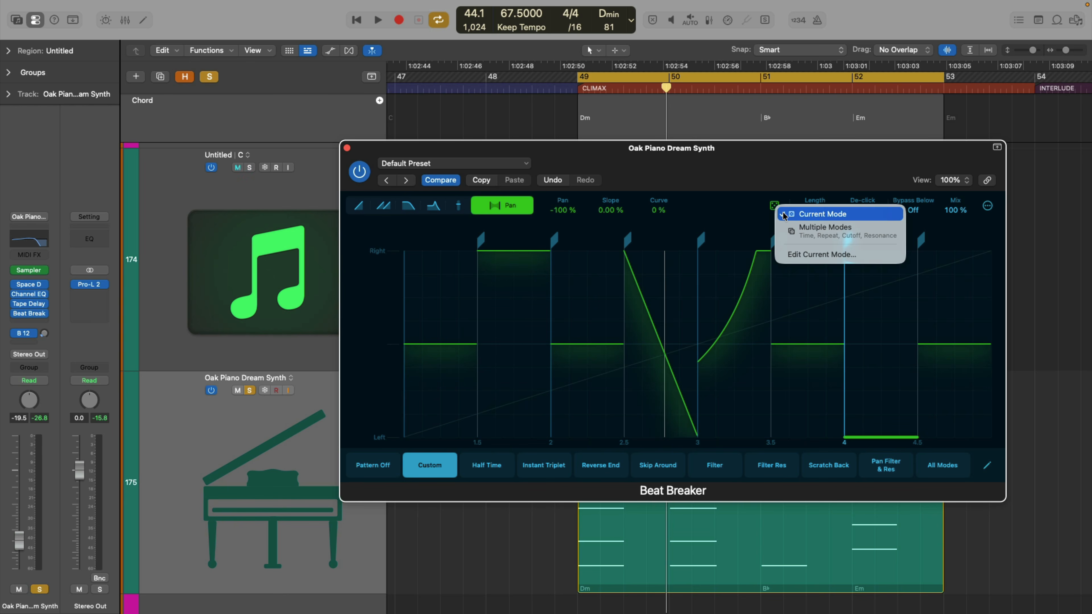
pyautogui.click(778, 187)
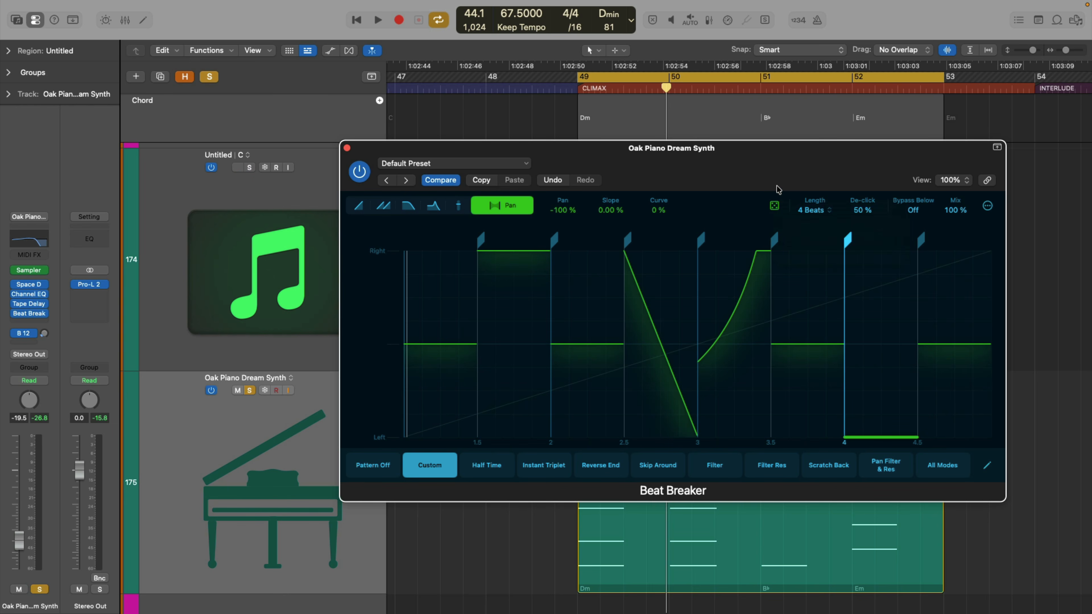
pyautogui.click(774, 208)
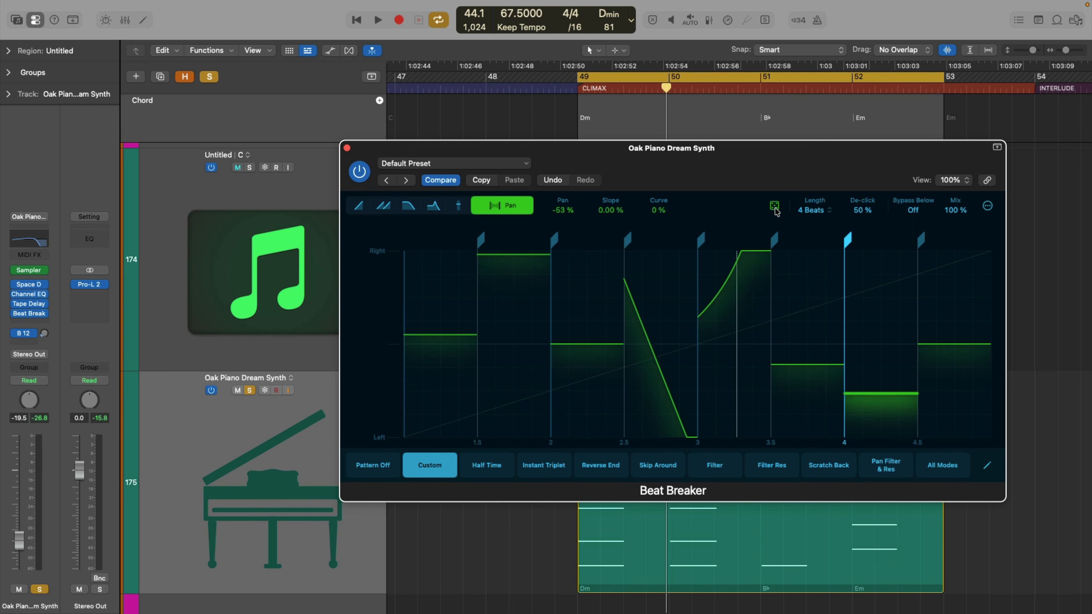
pyautogui.press('space')
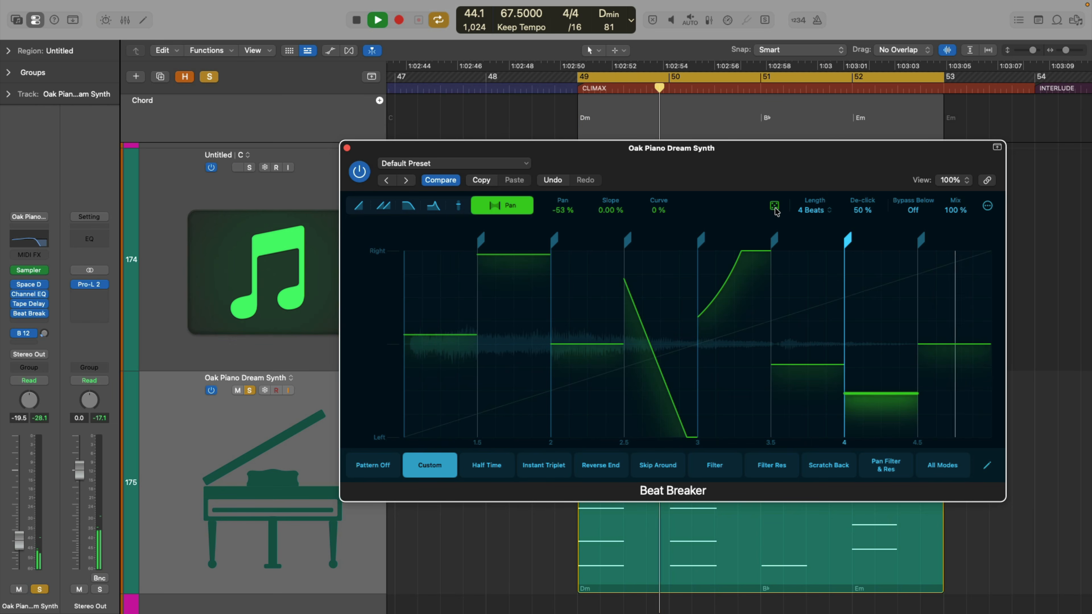
pyautogui.click(774, 207)
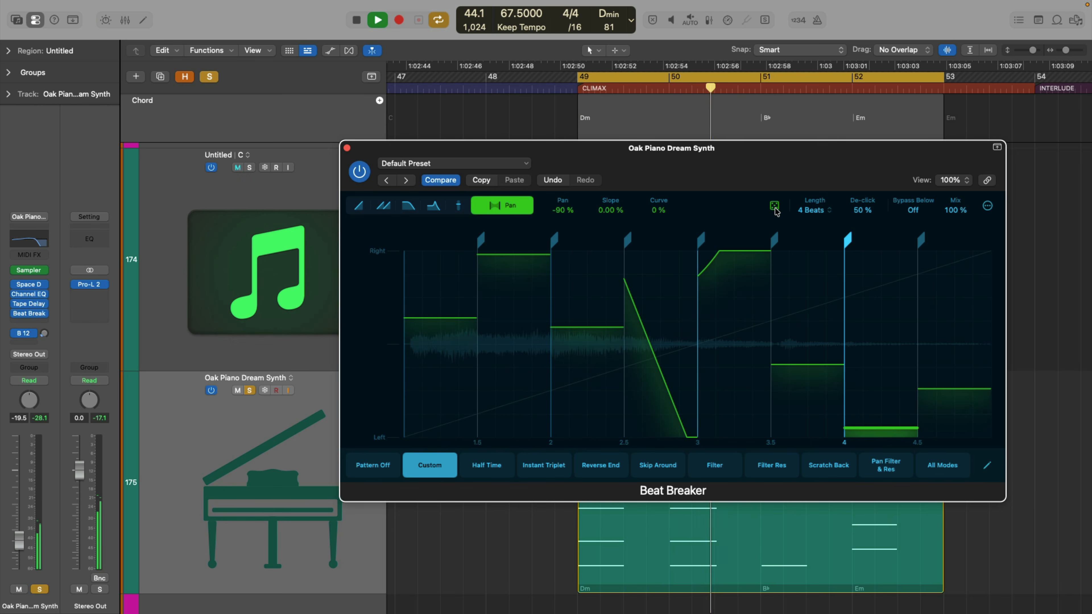
pyautogui.press('space')
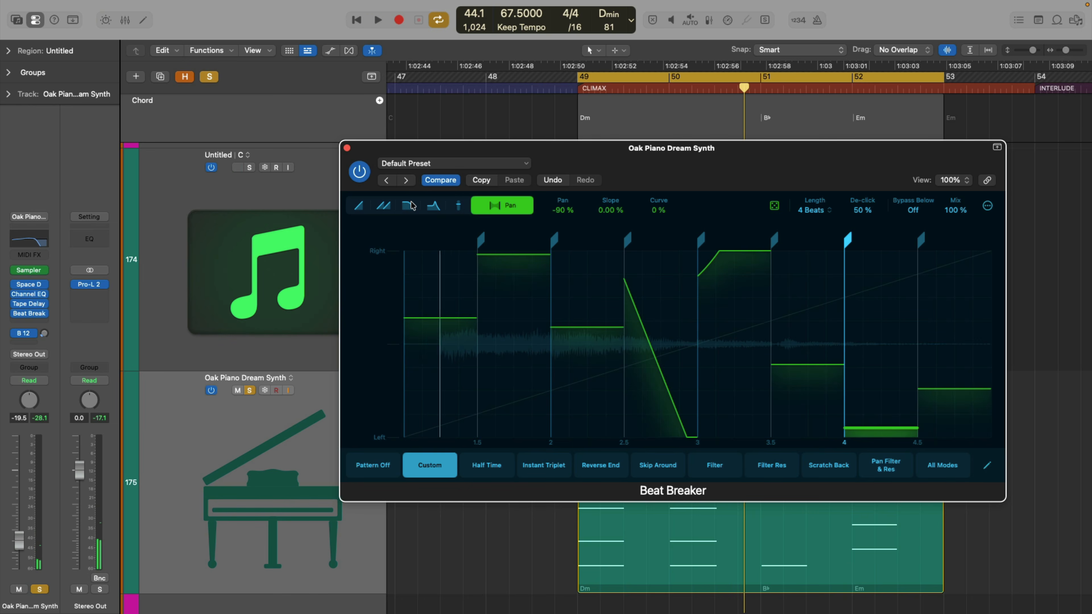
# Step: Switch to Cutoff mode and randomize the cutoff values twice while auditioning the loop
pyautogui.click(411, 206)
pyautogui.click(775, 207)
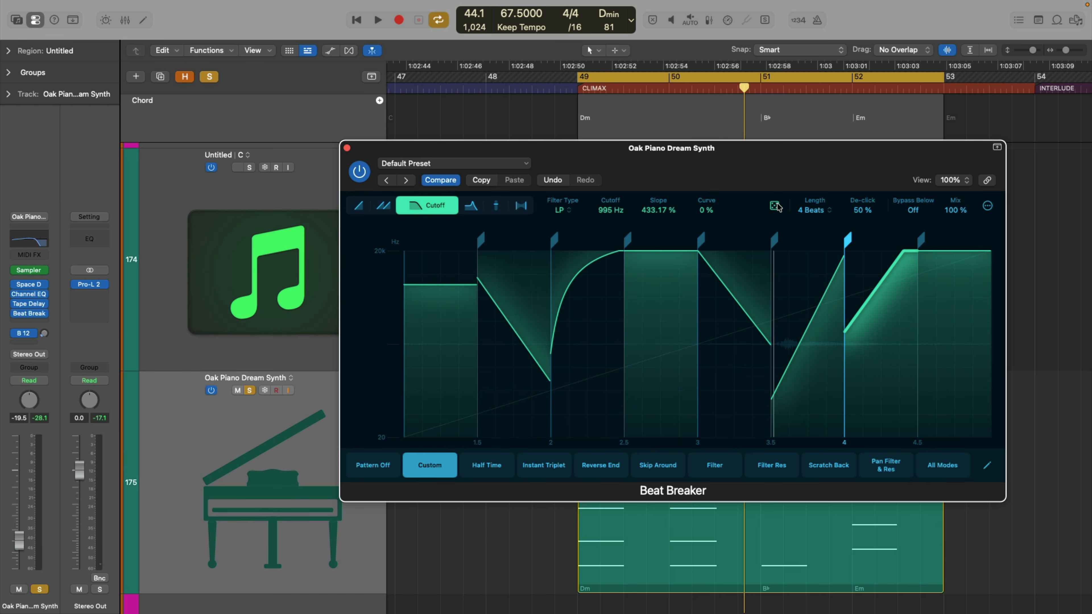
pyautogui.press('space')
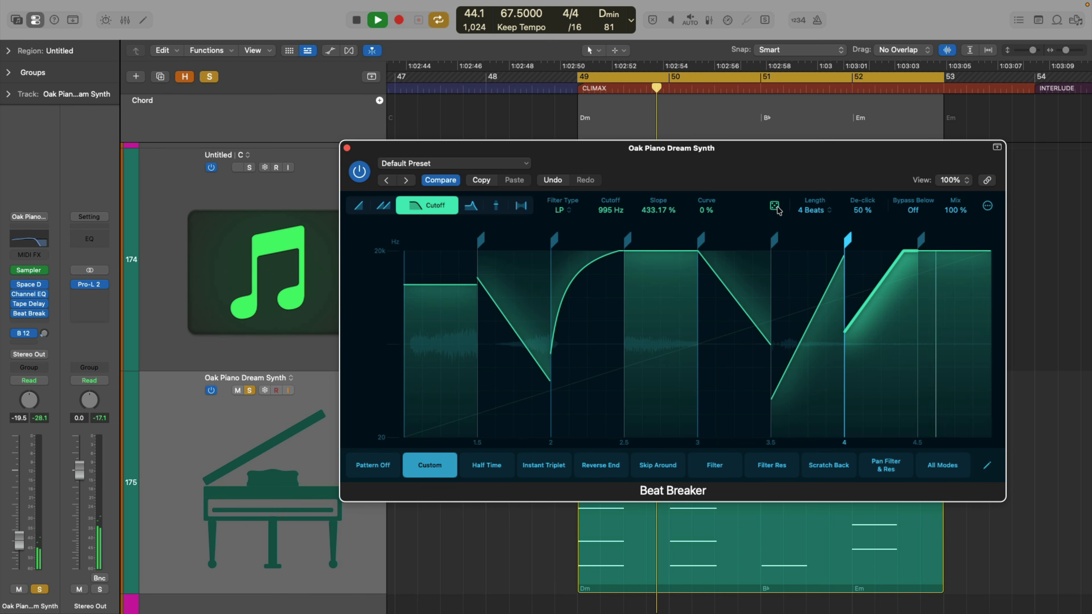
pyautogui.click(775, 208)
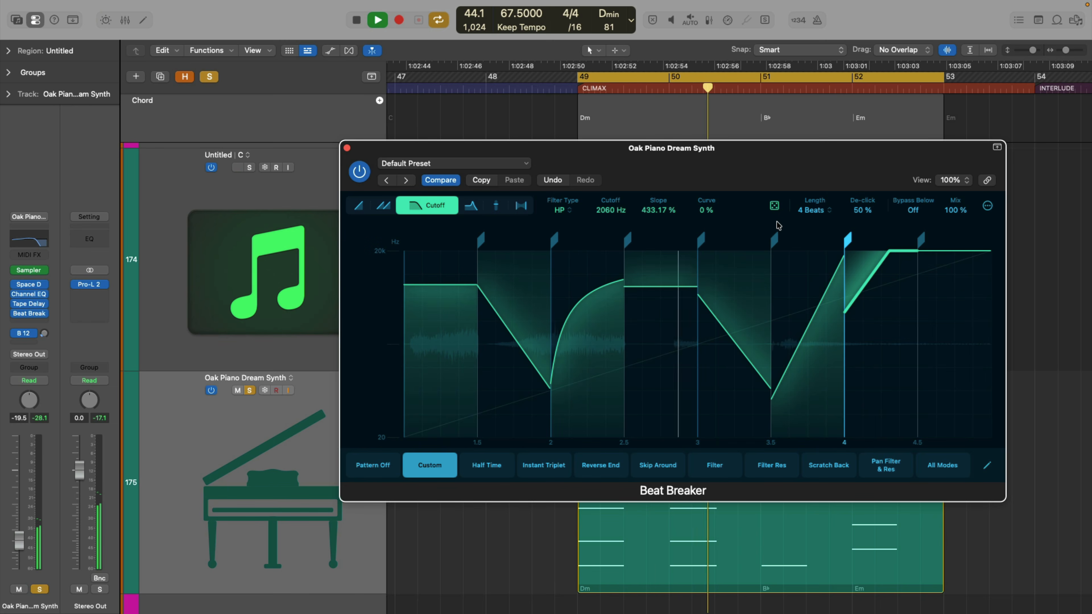
pyautogui.press('space')
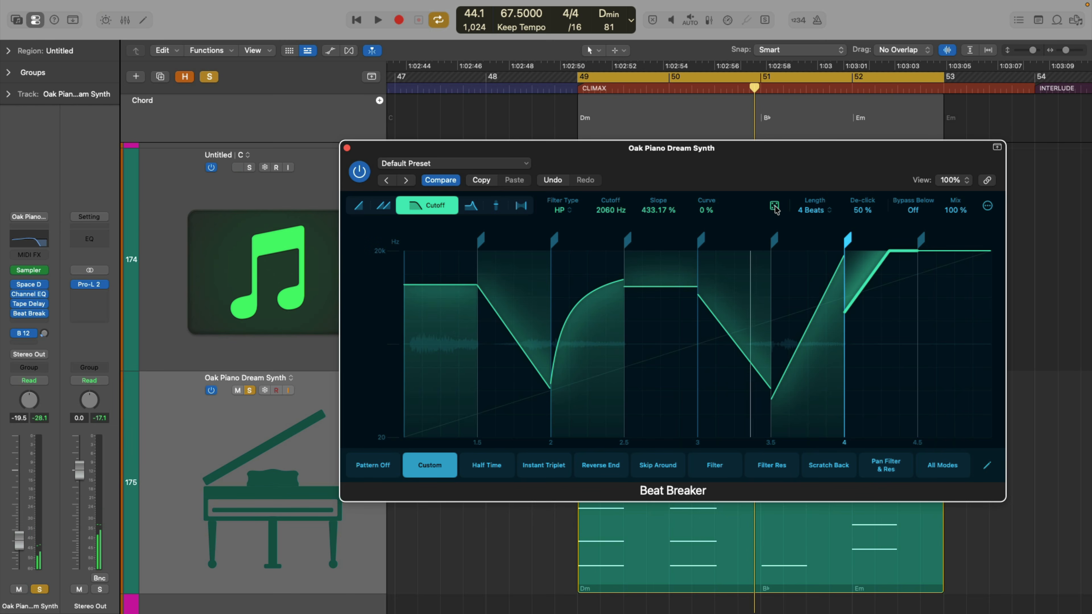
# Step: View the Randomize Cutoff settings, and set the randomization to Multiple Modes
pyautogui.rightClick(774, 206)
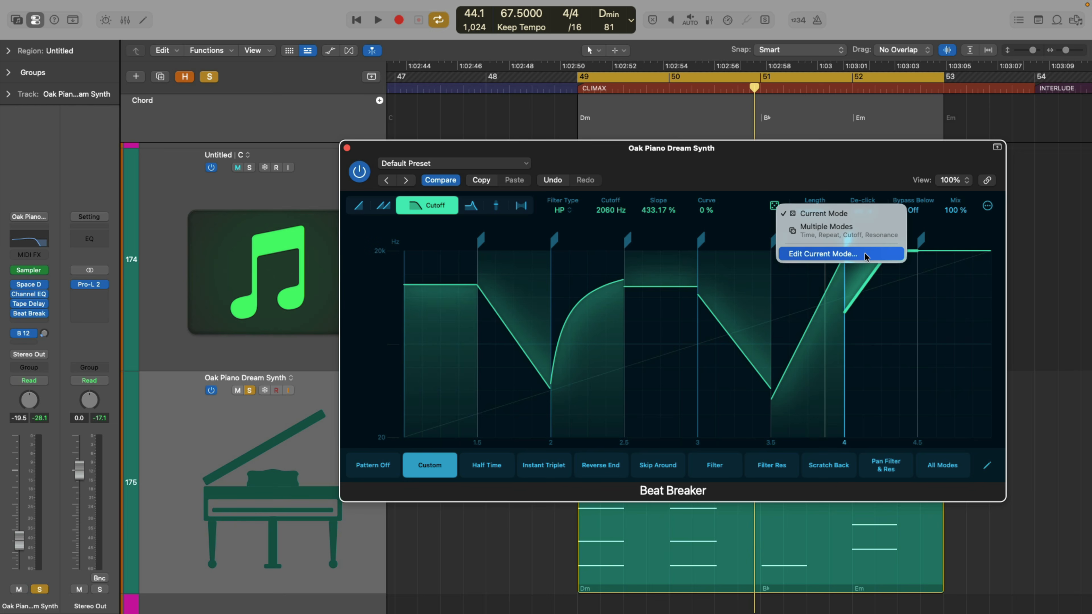
pyautogui.click(842, 253)
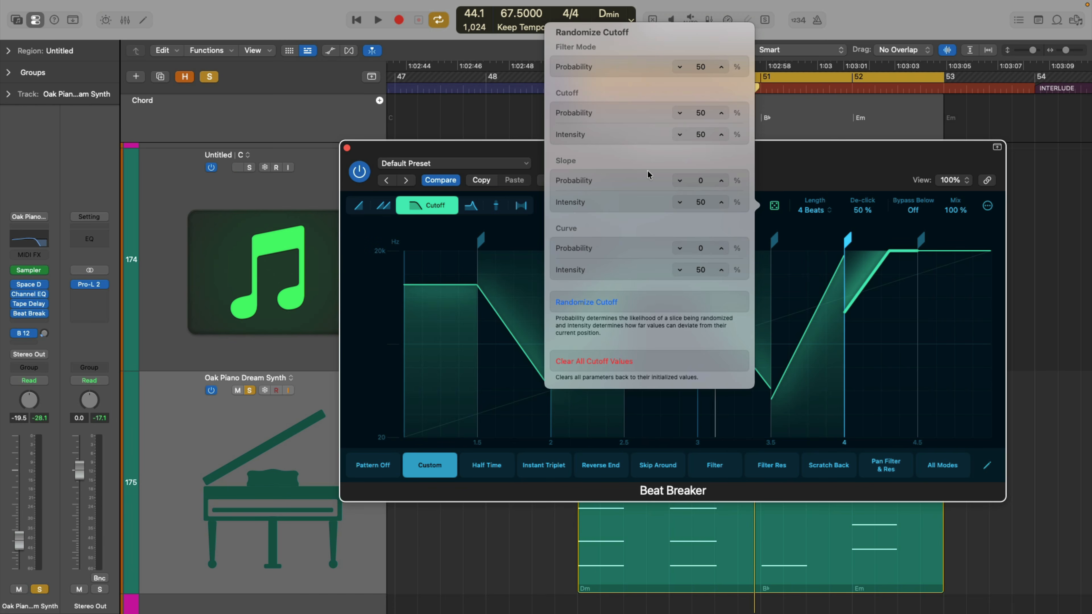
pyautogui.click(778, 203)
pyautogui.click(787, 227)
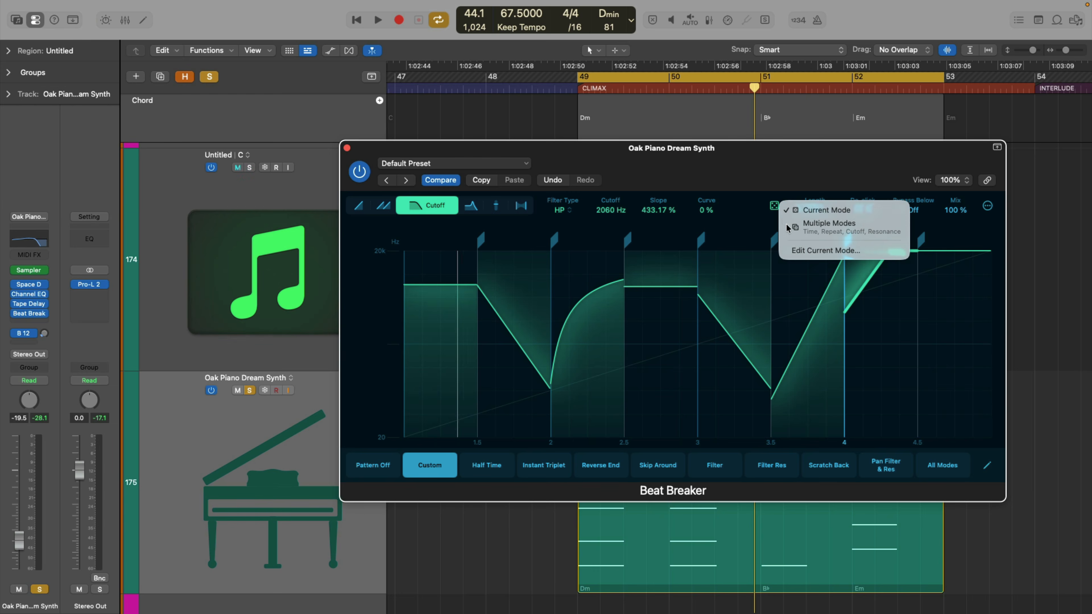
# Step: Open the Randomize Multiple Modes settings, show the Repeat mode's options and lower its probability
pyautogui.click(774, 207)
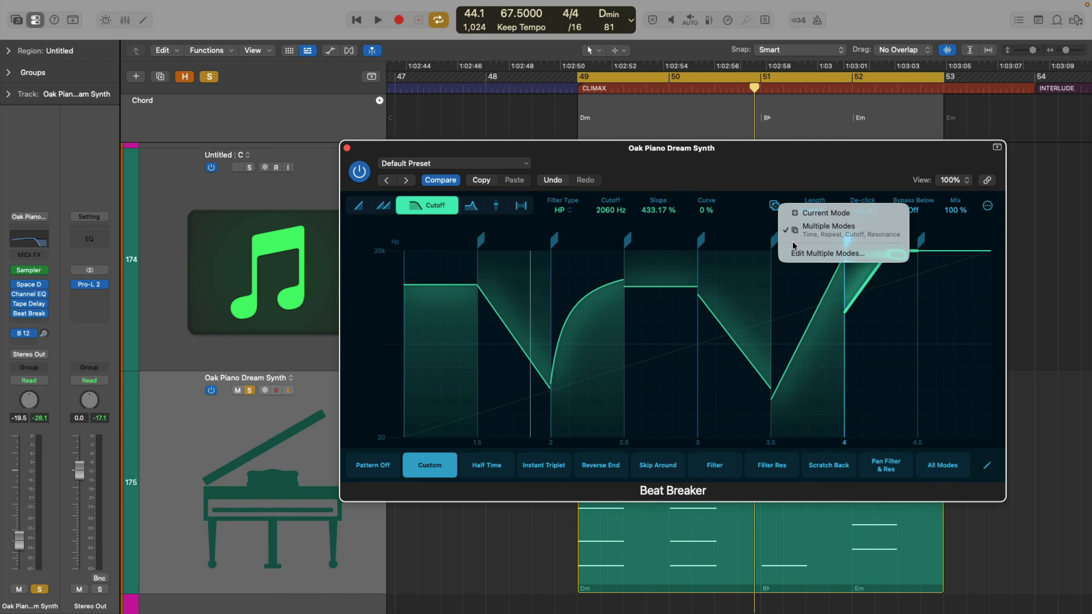
pyautogui.click(827, 253)
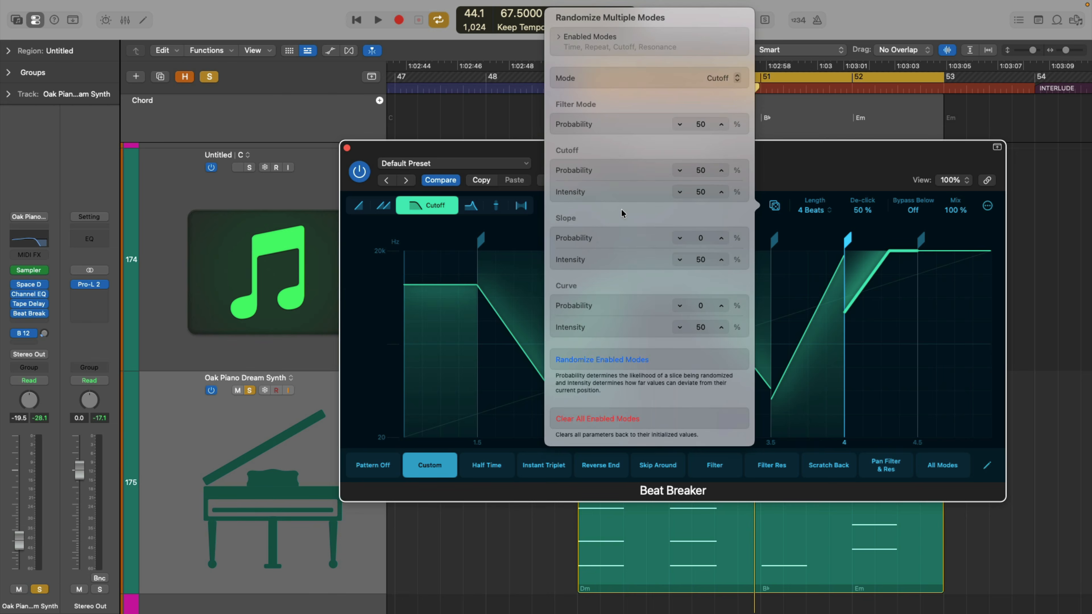
pyautogui.click(718, 79)
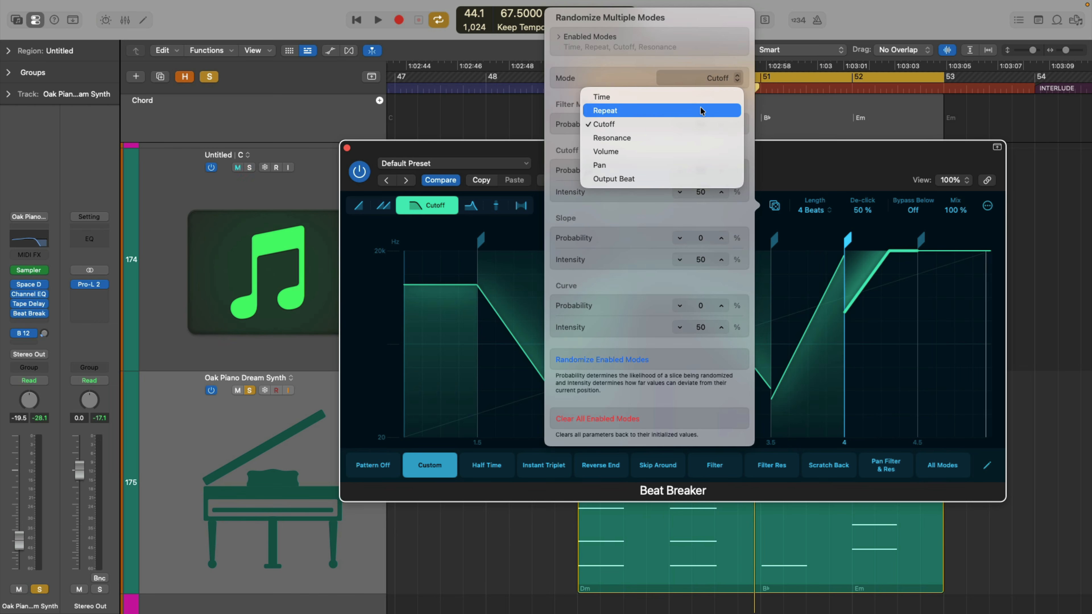
pyautogui.click(700, 108)
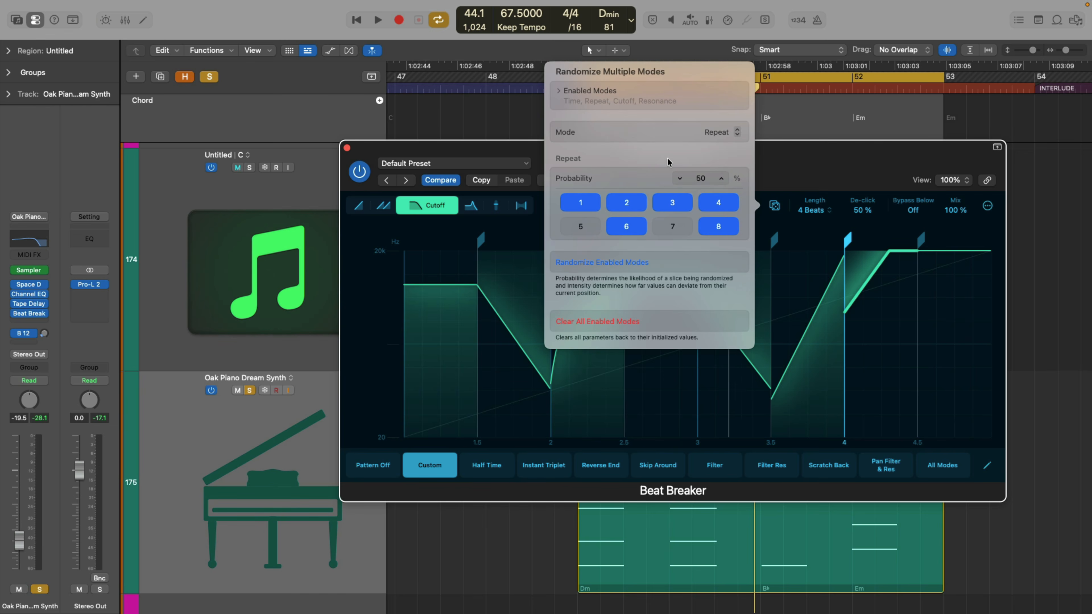
pyautogui.moveTo(695, 180); pyautogui.dragTo(694, 247)
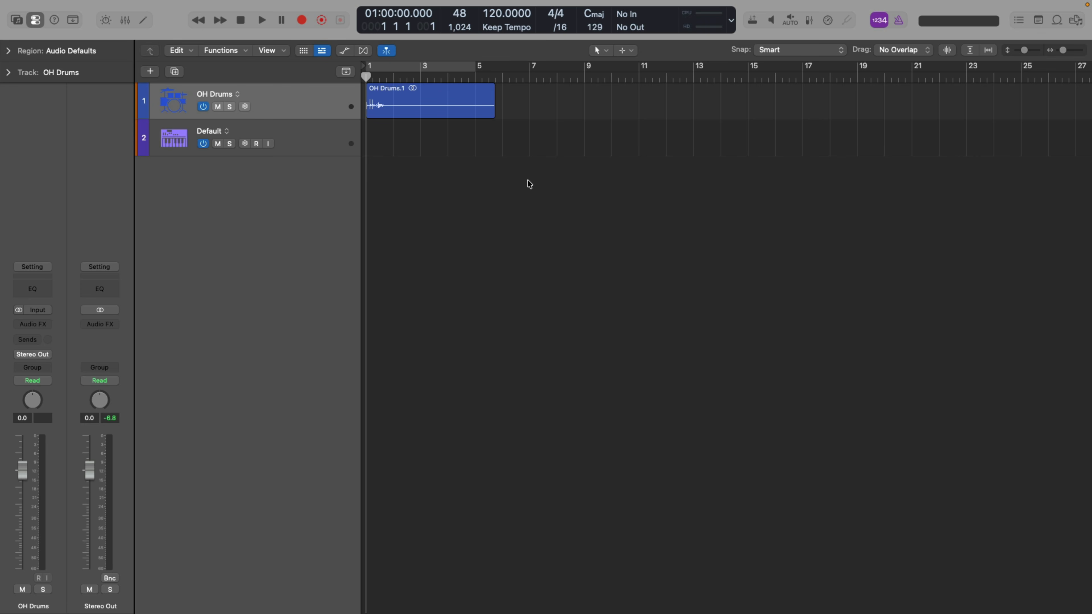
# Step: In the Granular Synthesis - Sync project, open the Sound Library and view the Granular Alchemy synth pack
pyautogui.moveTo(151, 3)
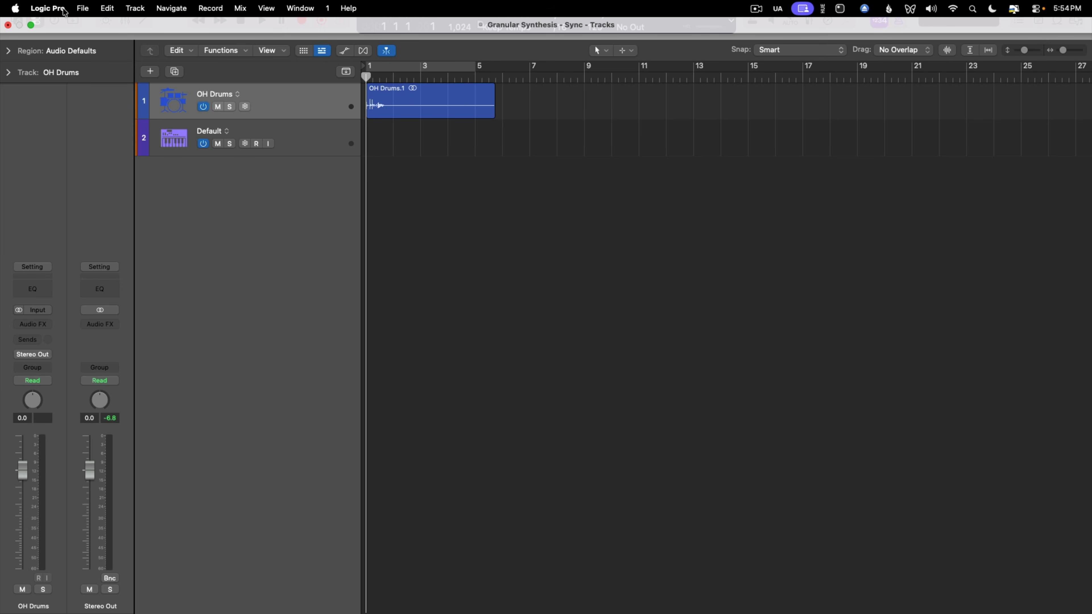
pyautogui.click(63, 9)
pyautogui.click(53, 140)
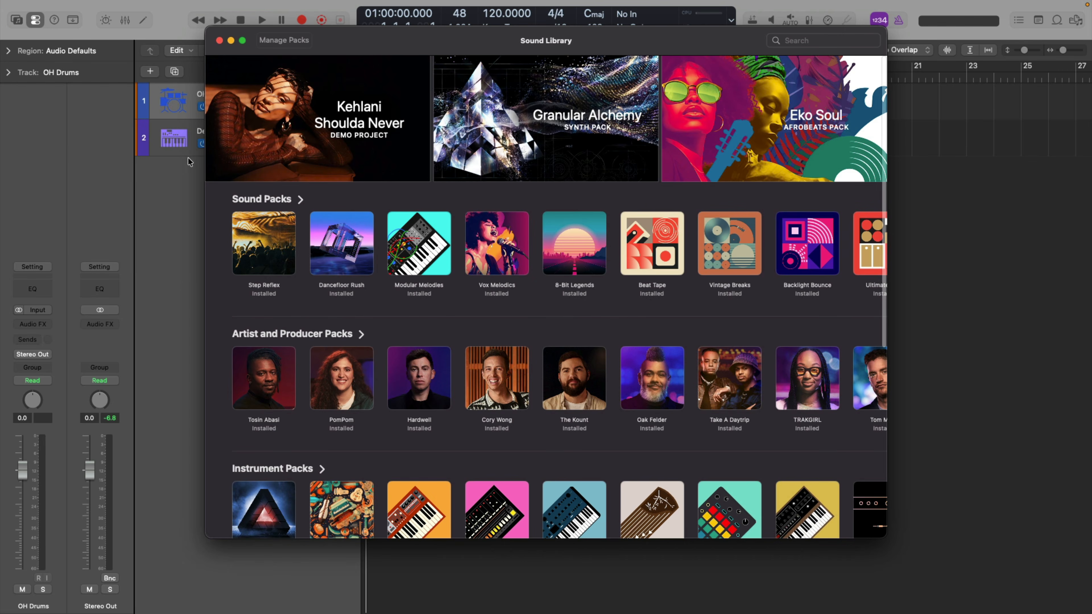
pyautogui.click(490, 125)
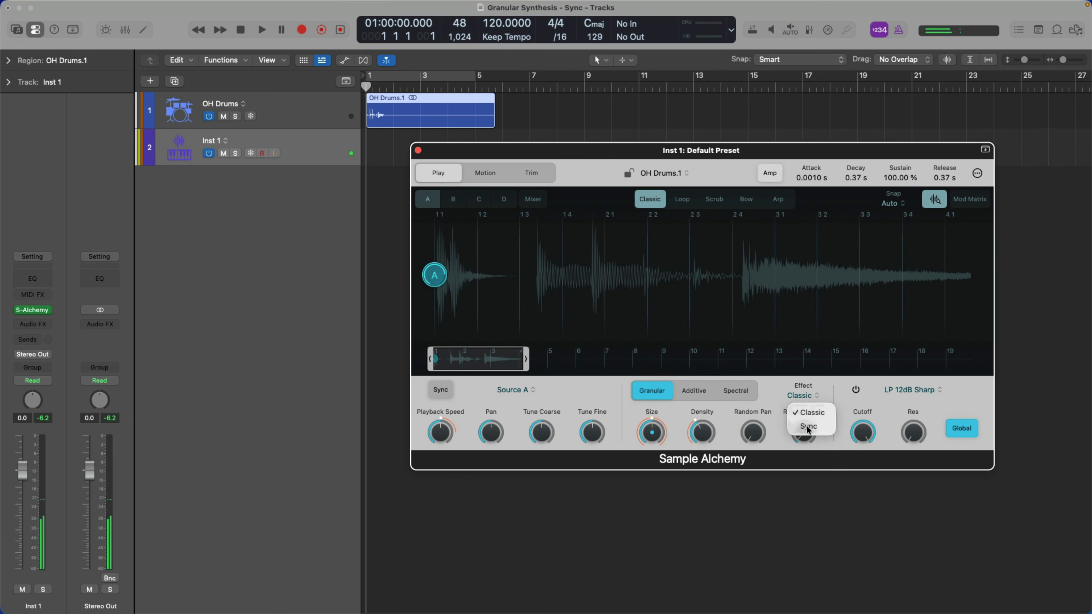
# Step: Set Sample Alchemy's granular effect to Sync, and open the same Effect options in the iPad version of the project
pyautogui.click(811, 425)
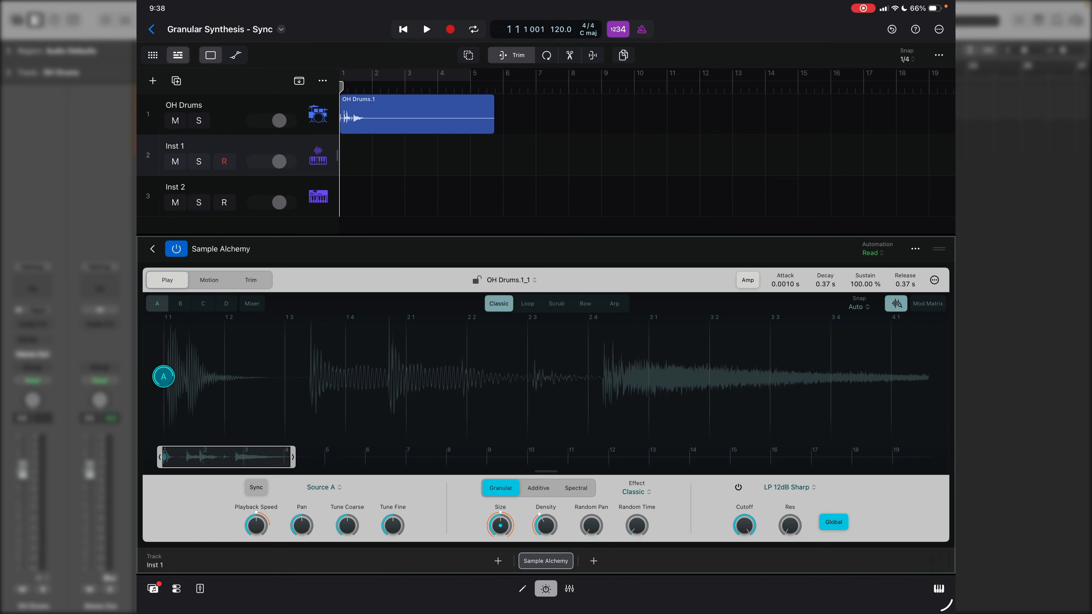
pyautogui.click(637, 491)
pyautogui.click(547, 467)
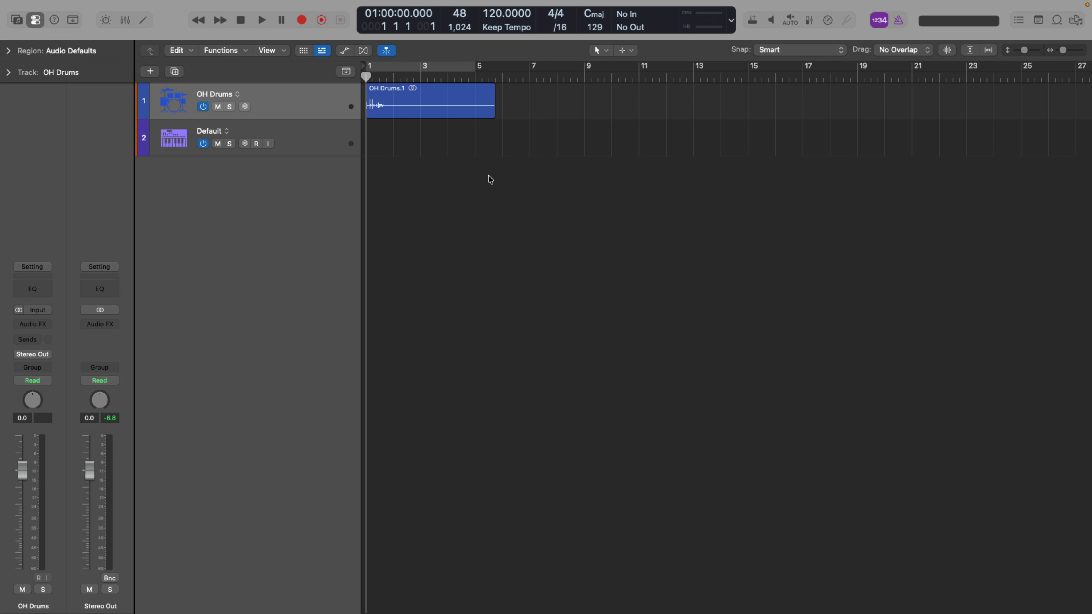
# Step: Audition the OH Drums region, and reset the Alchemy synth on the Default track to its basic saw patch
pyautogui.press('space')
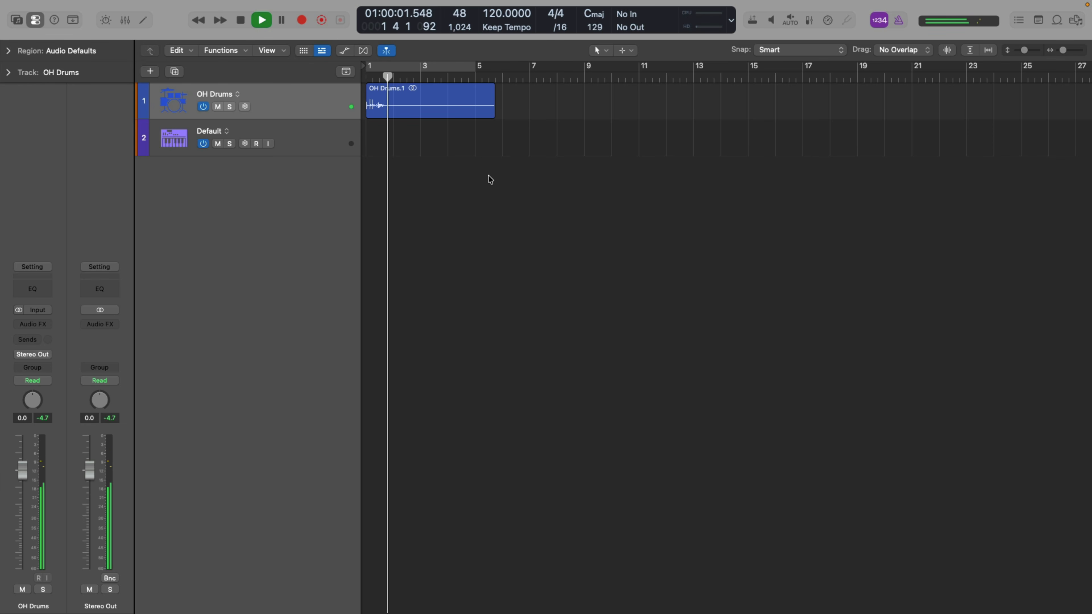
pyautogui.press('space')
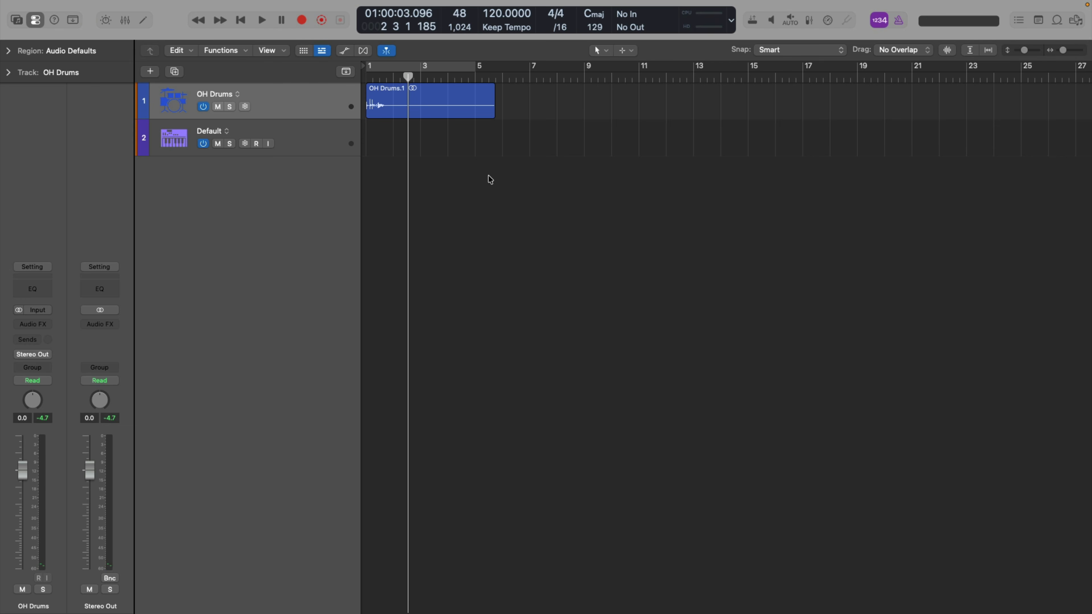
pyautogui.press('Down')
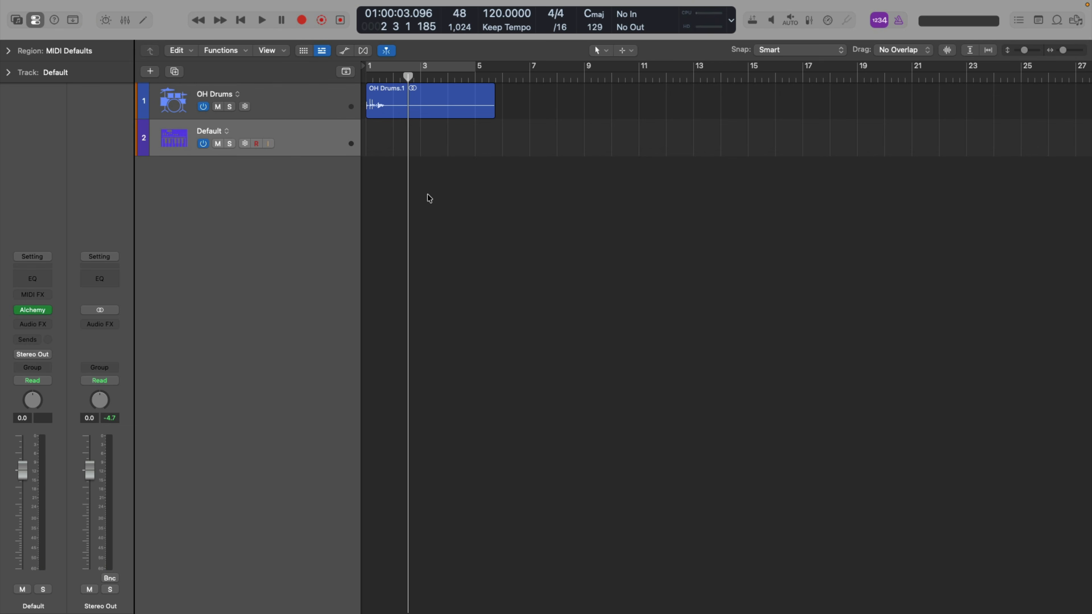
pyautogui.click(34, 310)
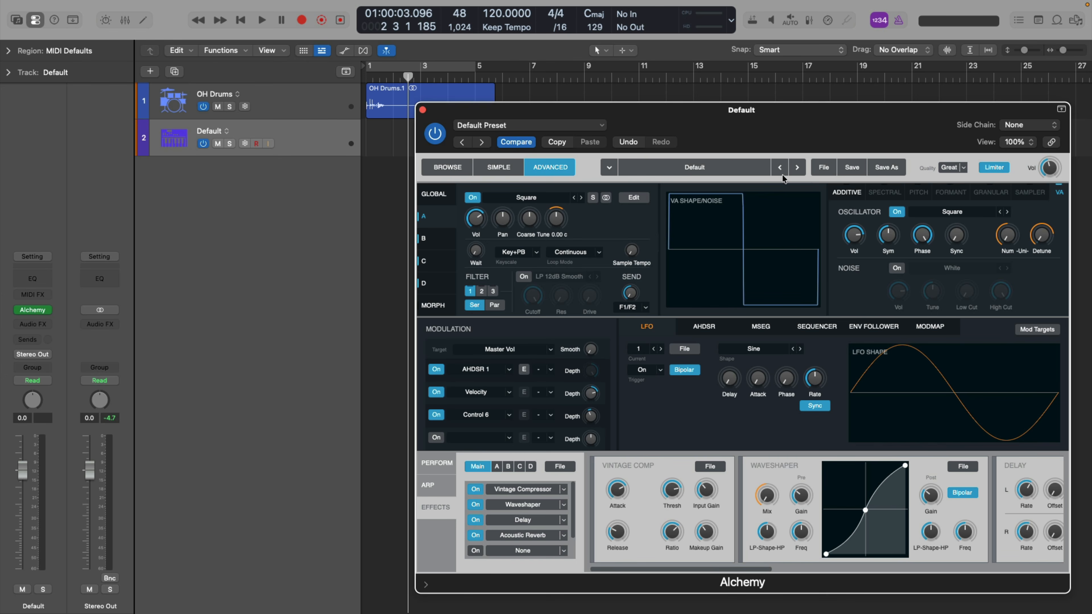
pyautogui.click(819, 168)
pyautogui.click(823, 206)
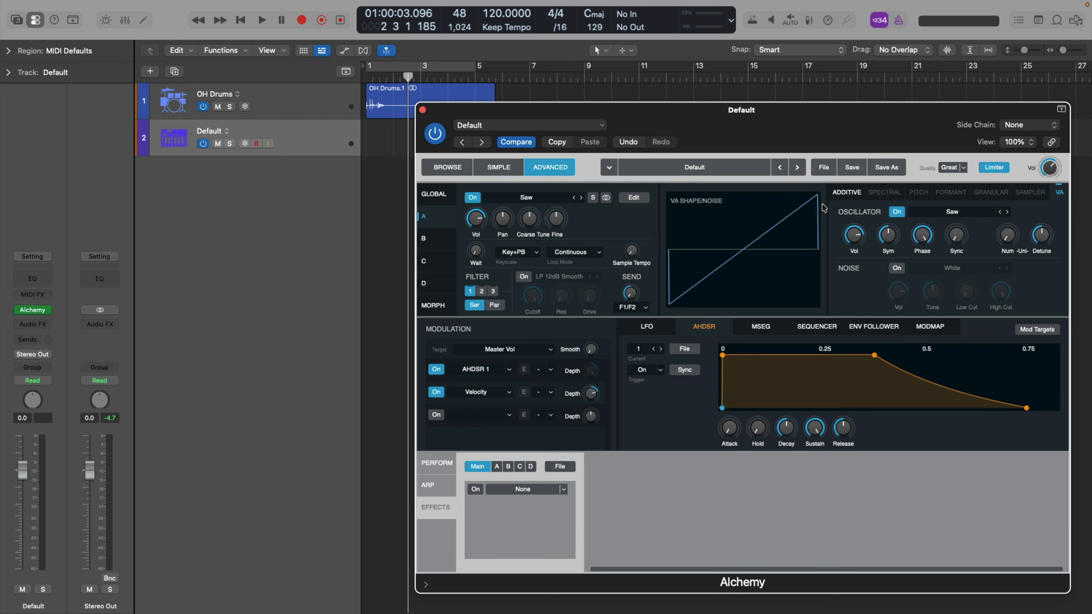
# Step: View Alchemy's Global page, and load the OH Drums region into source A as a granular sample
pyautogui.click(445, 199)
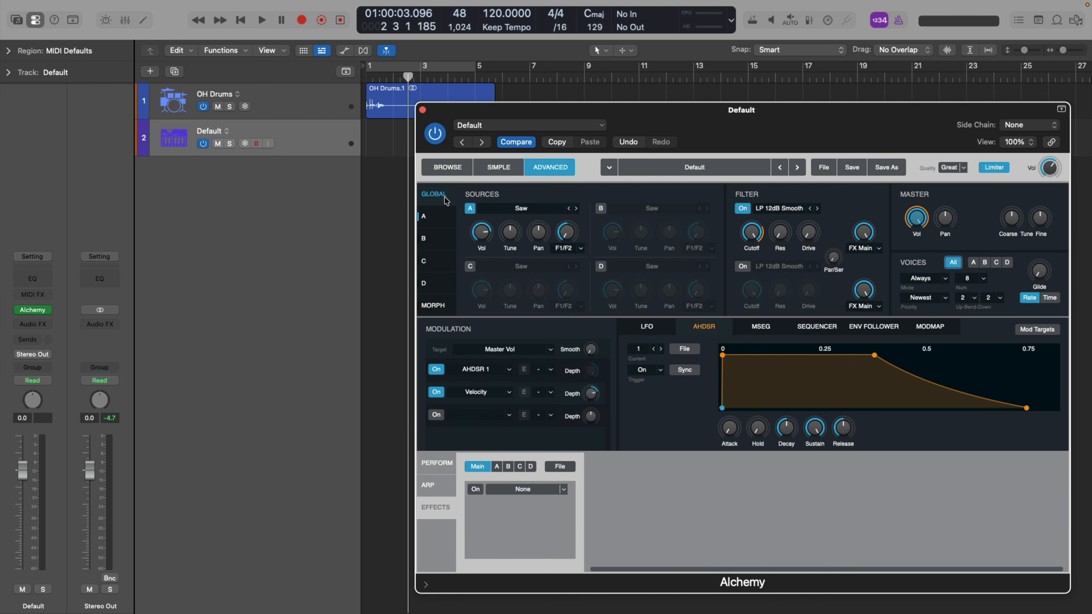
pyautogui.click(445, 215)
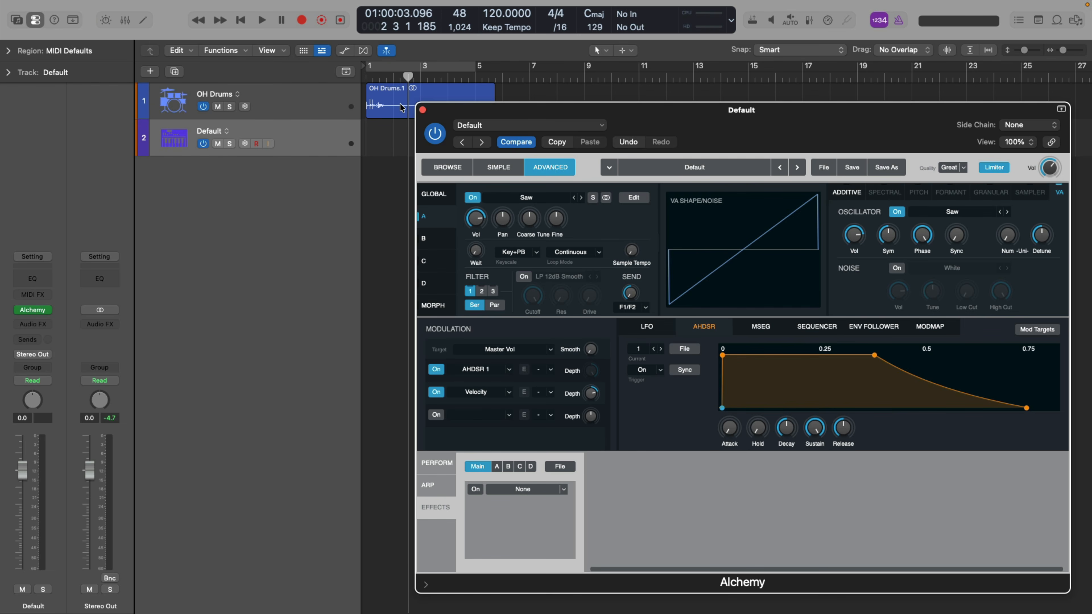
pyautogui.moveTo(401, 107); pyautogui.dragTo(551, 280)
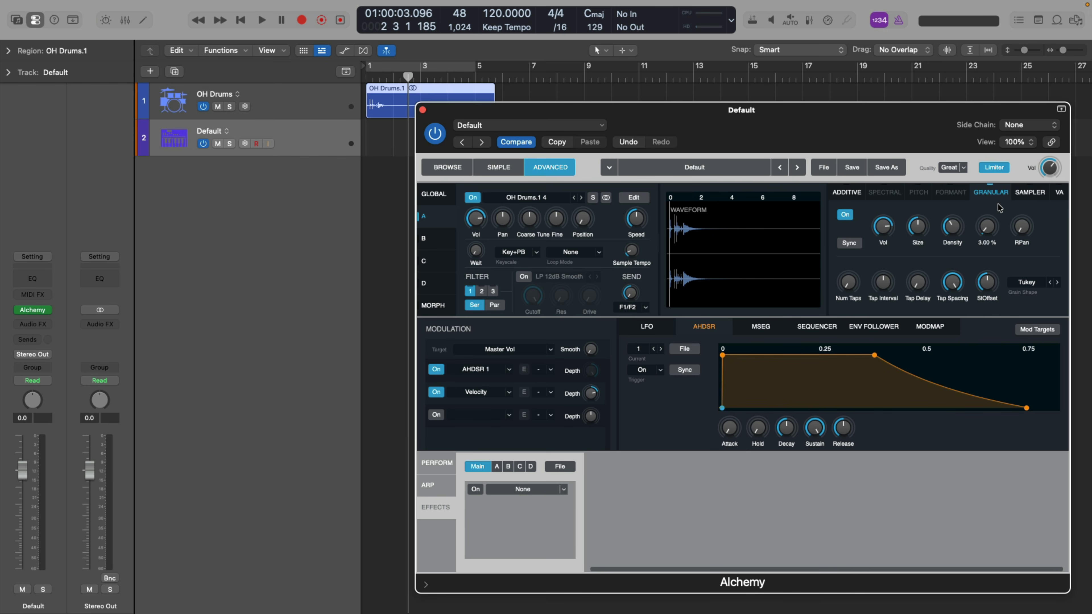
# Step: Turn on granular Sync for source A and lower its Formant Shift while auditioning the sound
pyautogui.moveTo(920, 233)
pyautogui.moveTo(1016, 231)
pyautogui.click(849, 243)
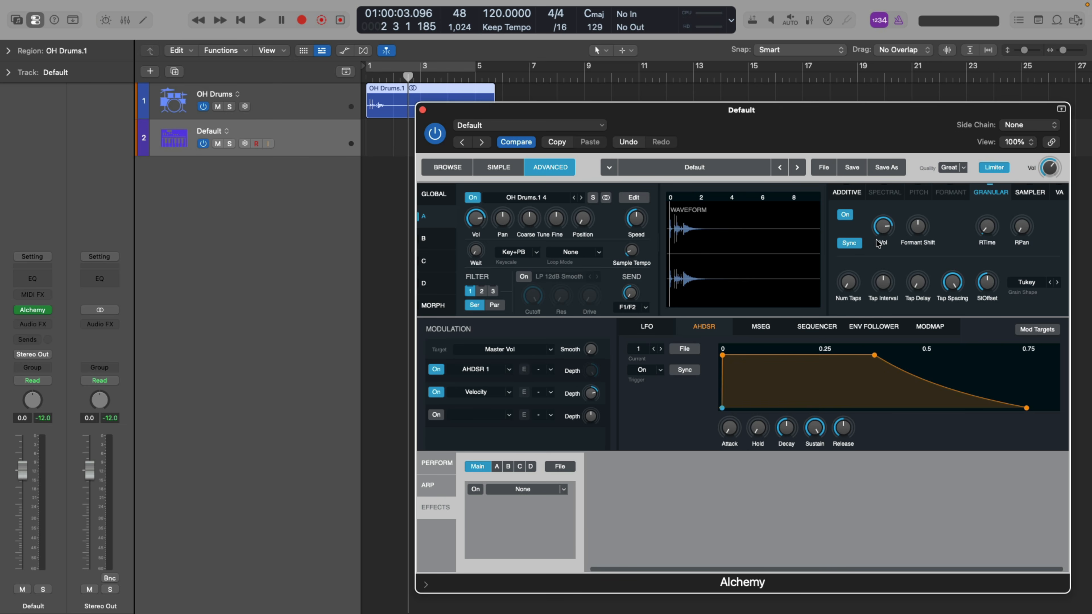
pyautogui.moveTo(912, 230); pyautogui.dragTo(913, 263)
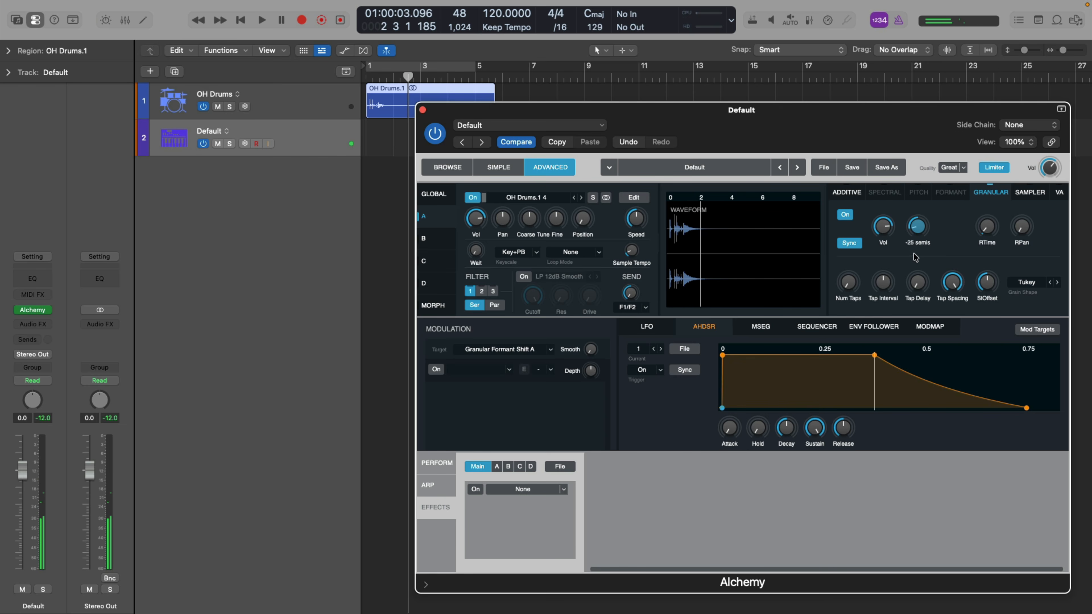
pyautogui.moveTo(914, 257); pyautogui.dragTo(925, 219)
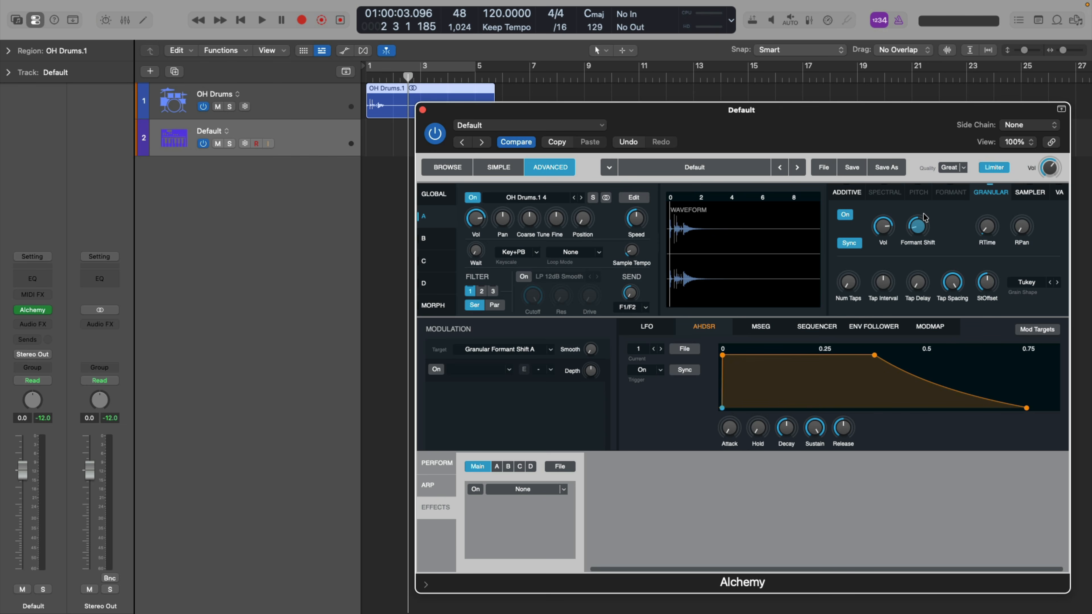
# Step: Raise source A's granular Num Taps to 5, increase the Tap Delay and adjust the Tap Spacing
pyautogui.moveTo(847, 283); pyautogui.dragTo(849, 275)
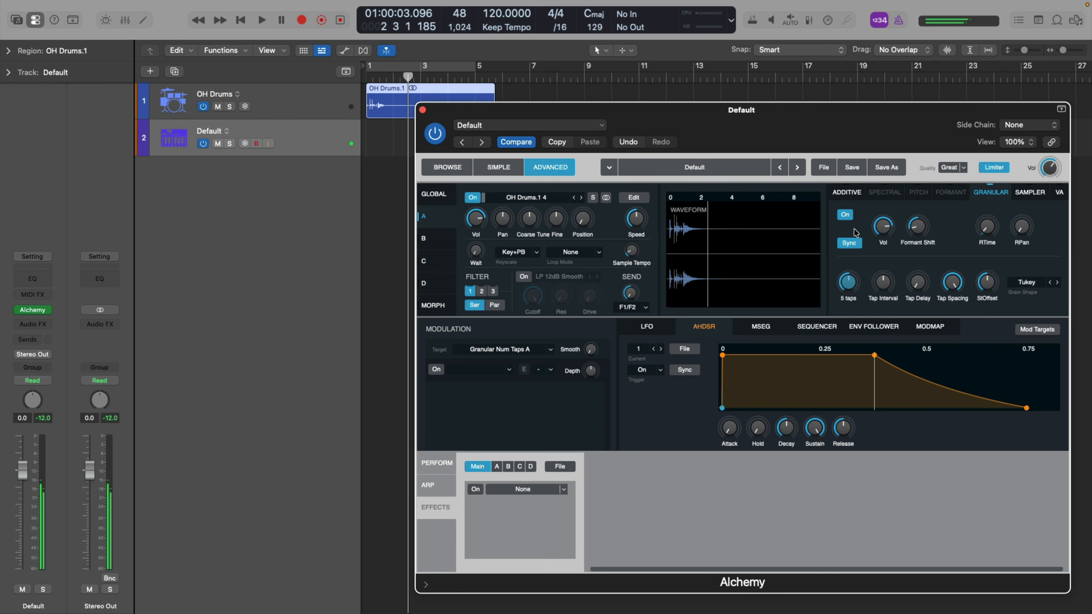
pyautogui.click(917, 283)
pyautogui.moveTo(917, 282); pyautogui.dragTo(918, 267)
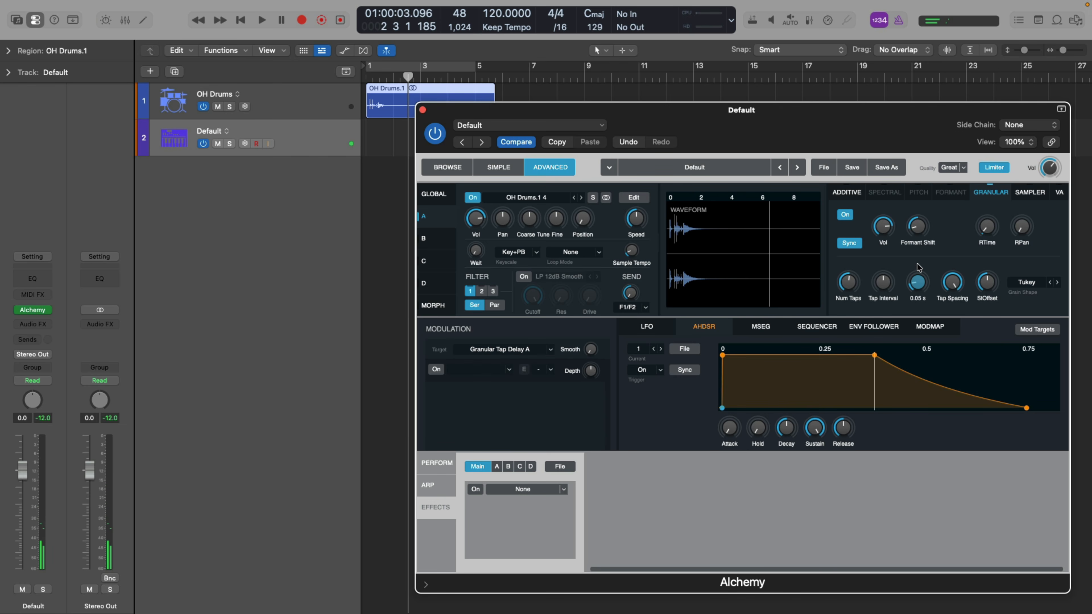
pyautogui.moveTo(917, 282); pyautogui.dragTo(917, 273)
pyautogui.click(952, 282)
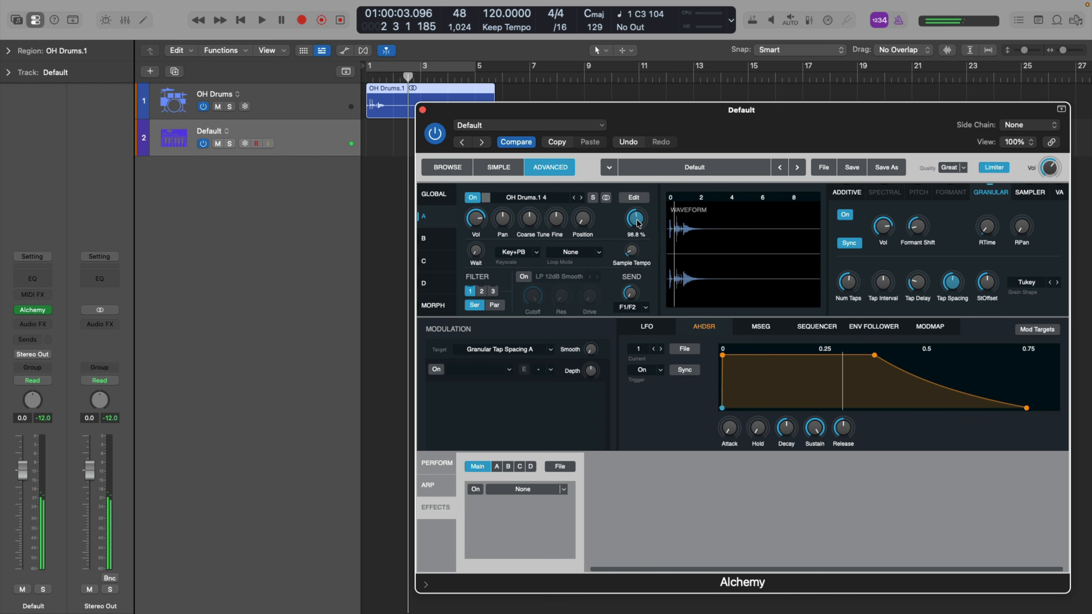
# Step: Slow source A's playback Speed to about 27% and try different sample Position values while auditioning
pyautogui.moveTo(638, 221); pyautogui.dragTo(638, 261)
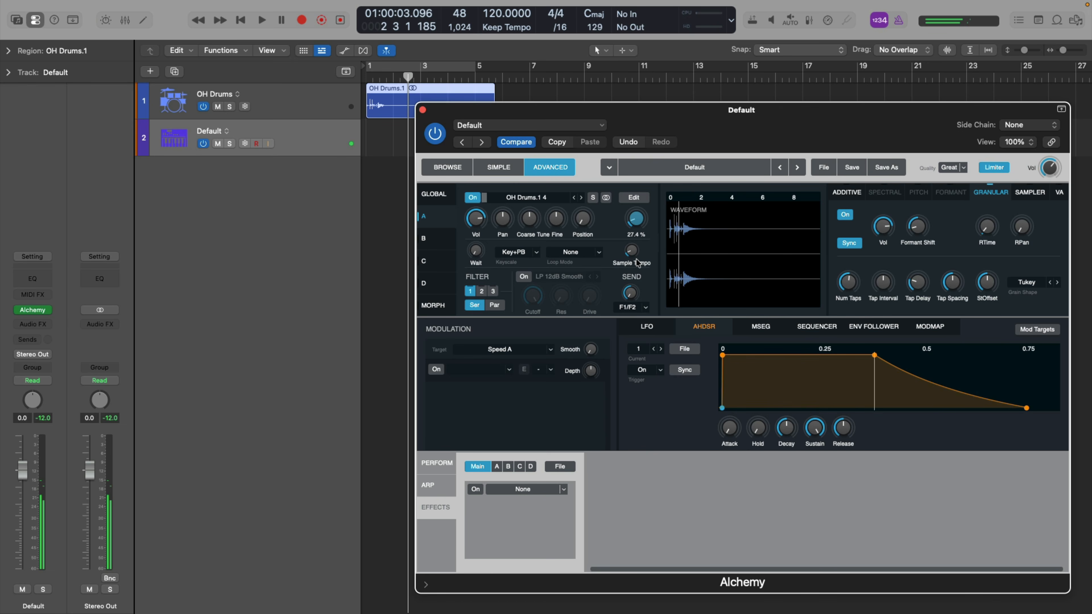
pyautogui.moveTo(585, 227)
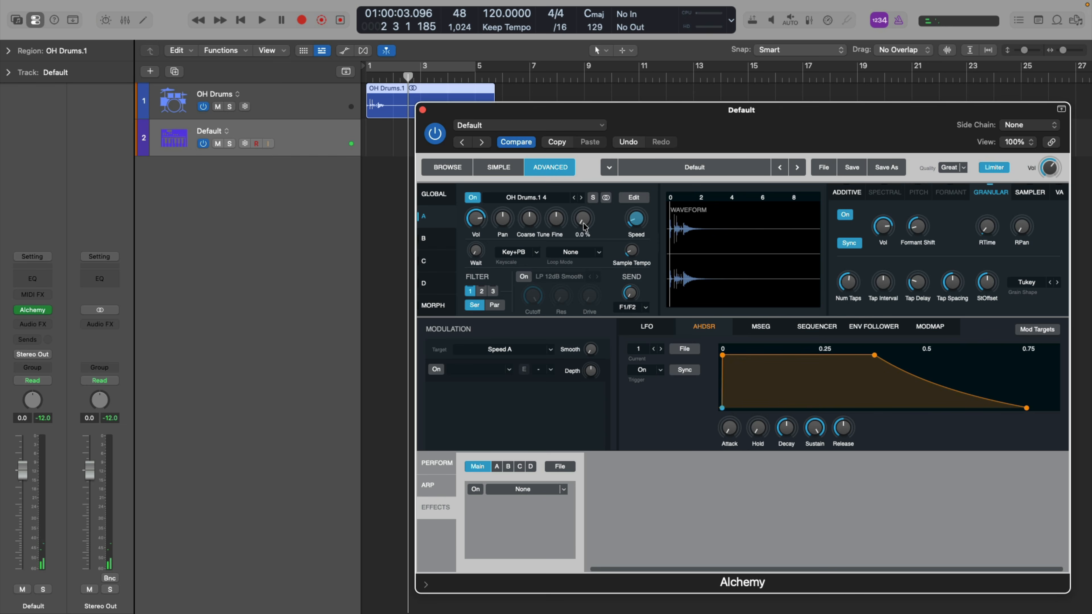
pyautogui.moveTo(585, 227); pyautogui.dragTo(584, 220)
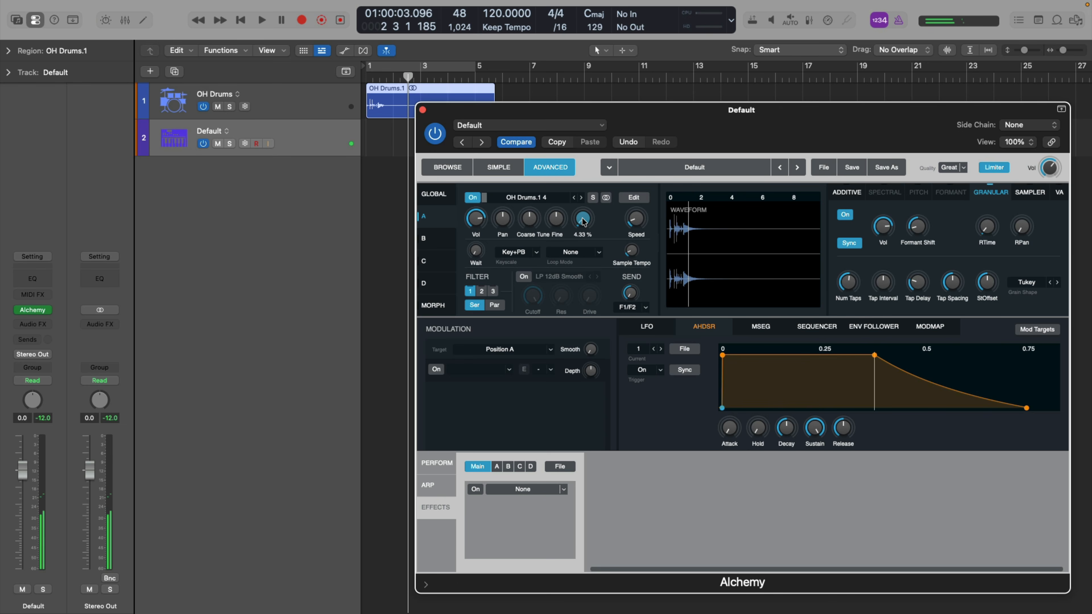
pyautogui.moveTo(583, 221); pyautogui.dragTo(582, 228)
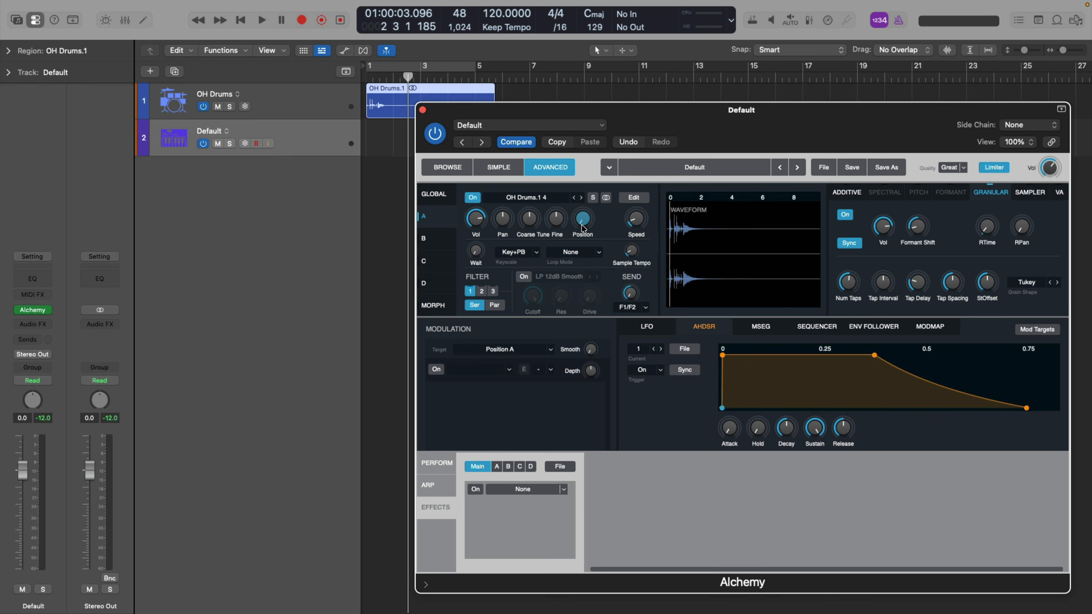
# Step: Add an Acoustic Reverb and a Delay to Alchemy's main effects rack
pyautogui.click(563, 493)
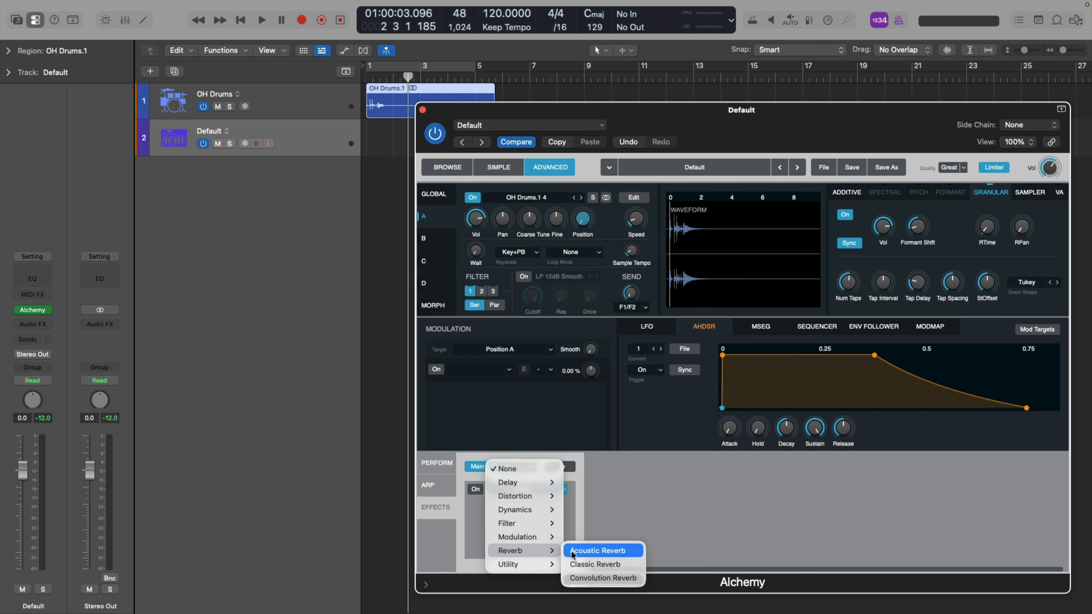
pyautogui.click(572, 551)
pyautogui.click(563, 505)
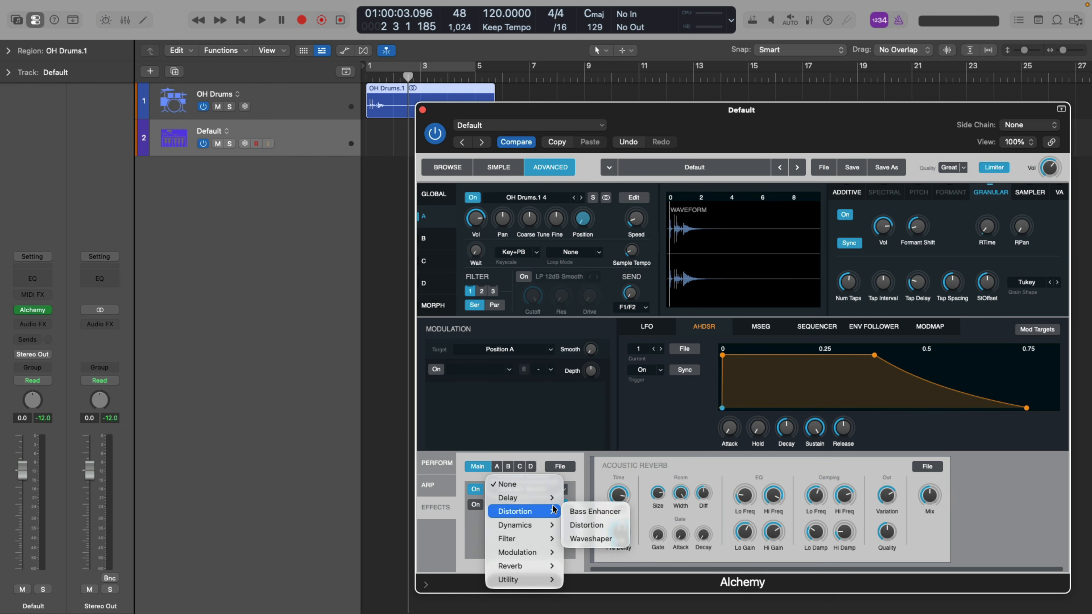
pyautogui.click(572, 498)
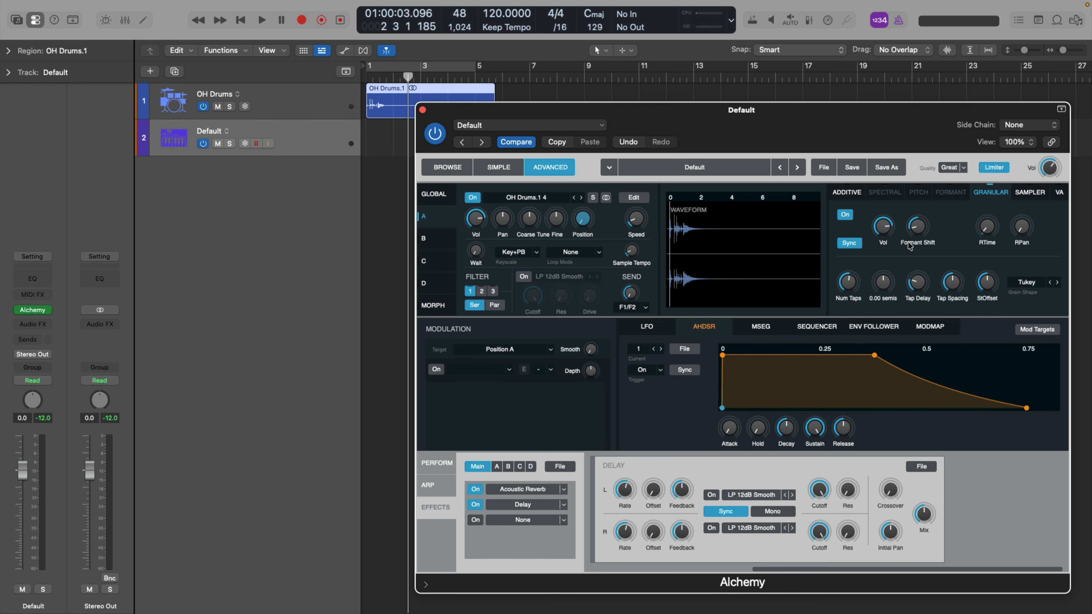
# Step: Modulate source A's granular Formant Shift with LFO 1 (Sine) and increase the modulation depth
pyautogui.click(916, 226)
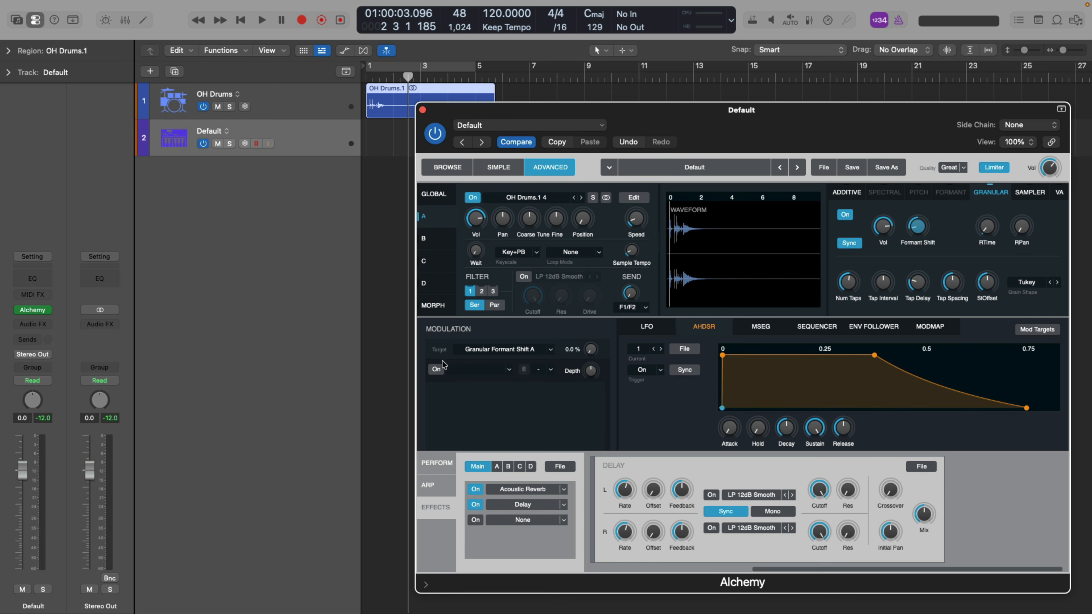
pyautogui.click(436, 369)
pyautogui.click(477, 373)
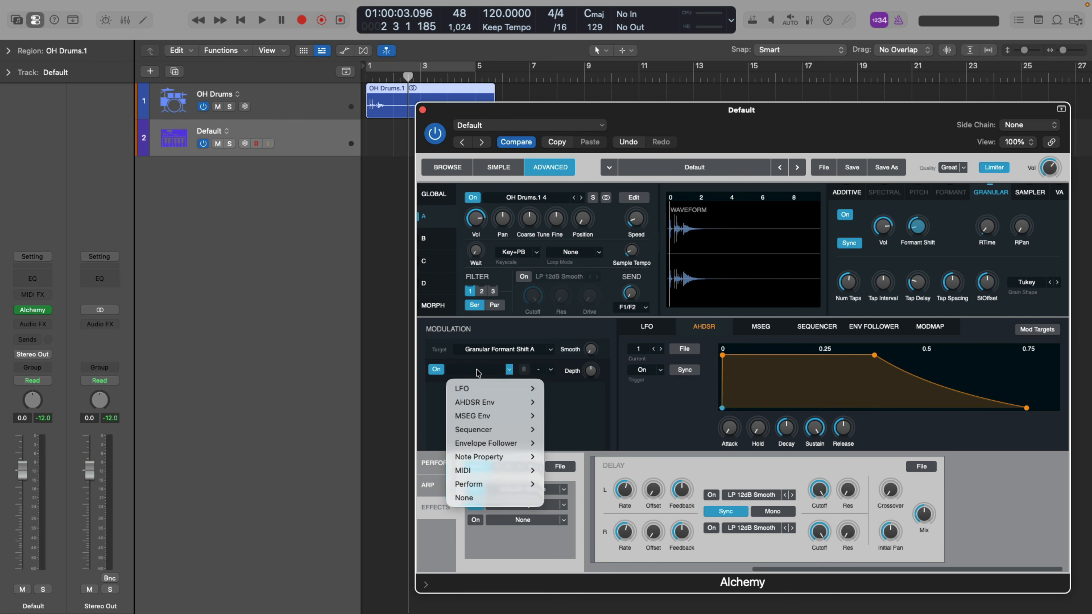
pyautogui.moveTo(479, 386)
pyautogui.click(580, 389)
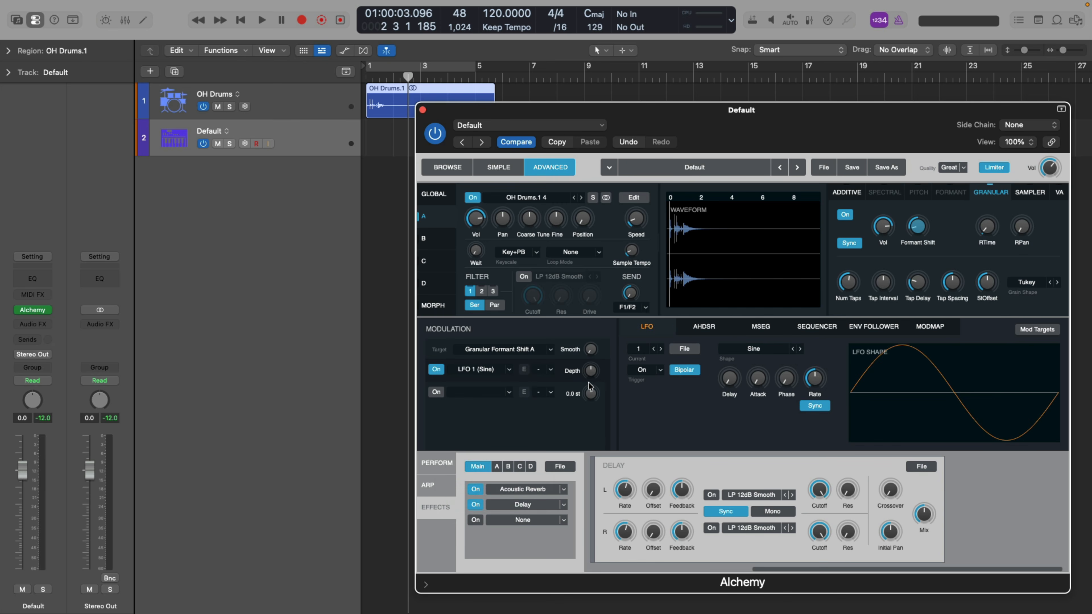
pyautogui.moveTo(592, 374); pyautogui.dragTo(593, 322)
pyautogui.moveTo(917, 232)
pyautogui.moveTo(590, 372); pyautogui.dragTo(594, 300)
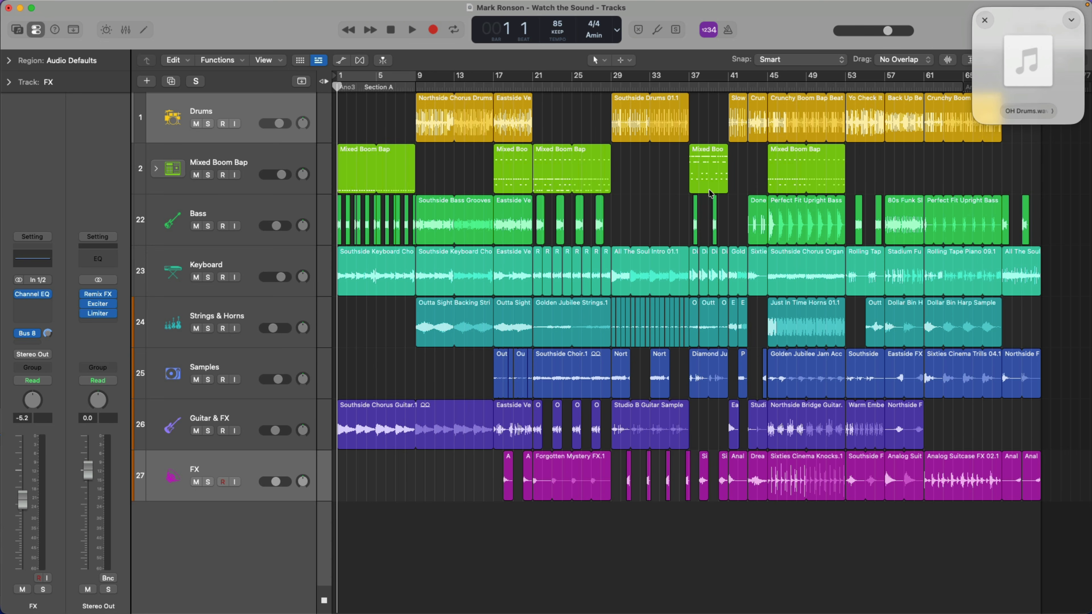
# Step: In the Mark Ronson - Watch the Sound project, preview placing OH Drums.wav at bar 1 below the FX track without importing it
pyautogui.moveTo(1045, 47); pyautogui.dragTo(336, 524)
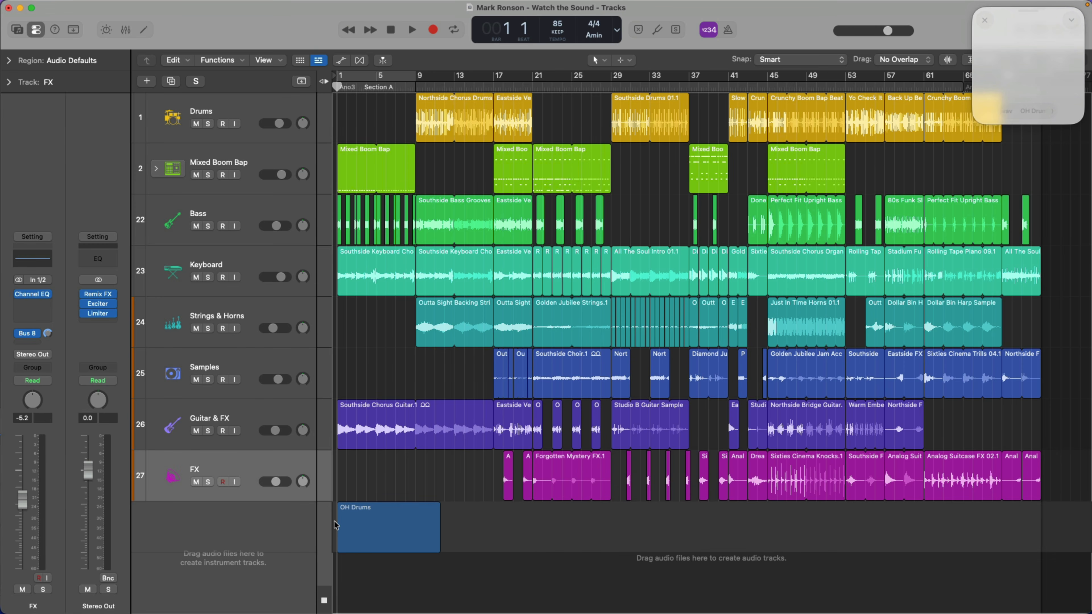
pyautogui.moveTo(335, 525); pyautogui.dragTo(1011, 56)
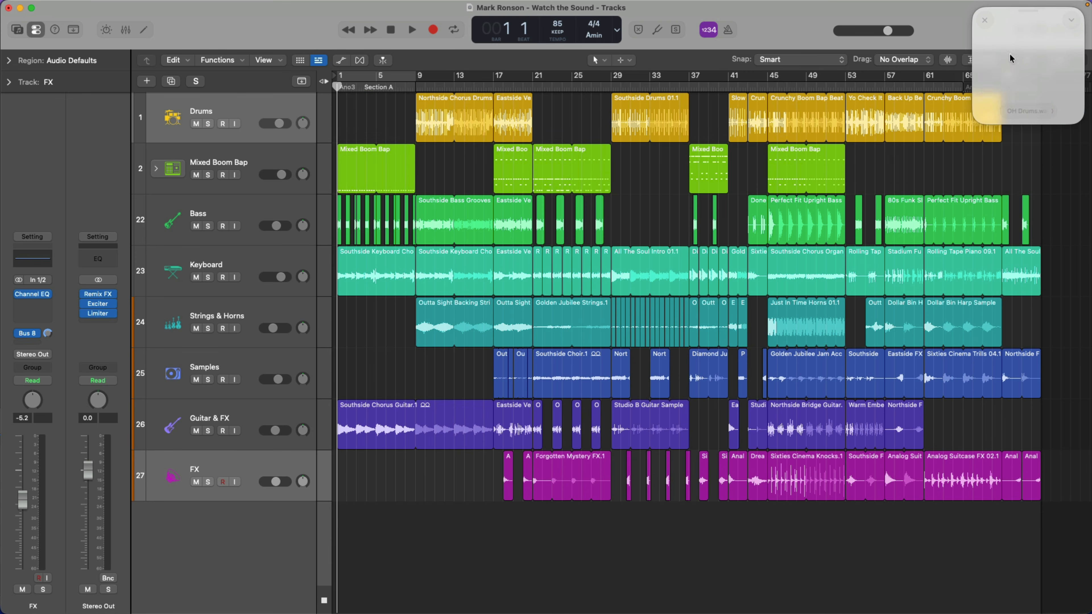
# Step: In the Smart Tempo project settings, view the options for new recordings and set imported files to Flex On, ST On + Align Bars and Beats
pyautogui.click(564, 39)
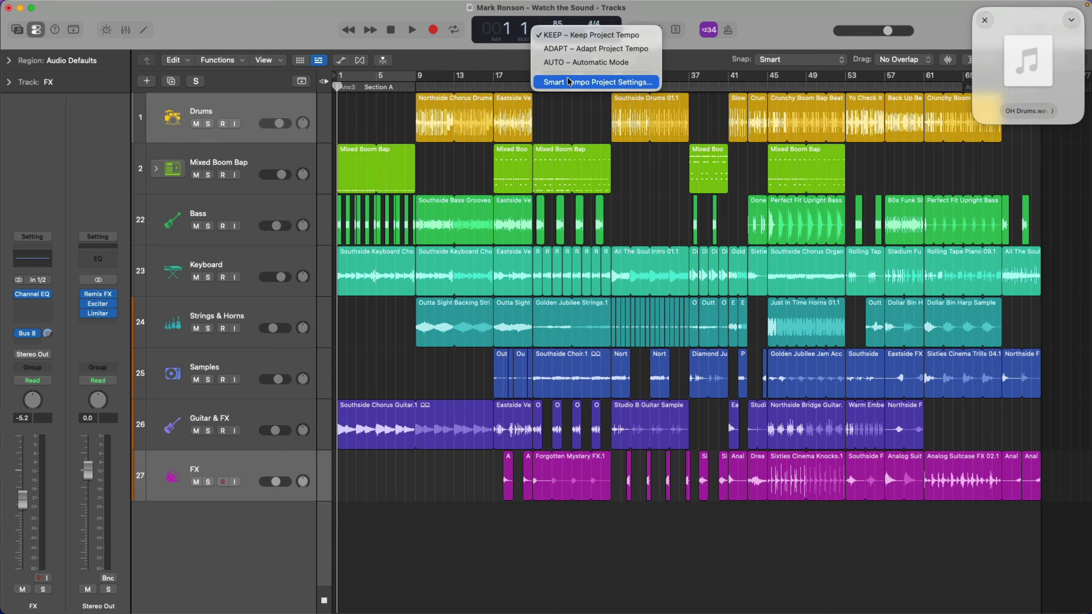
pyautogui.click(569, 82)
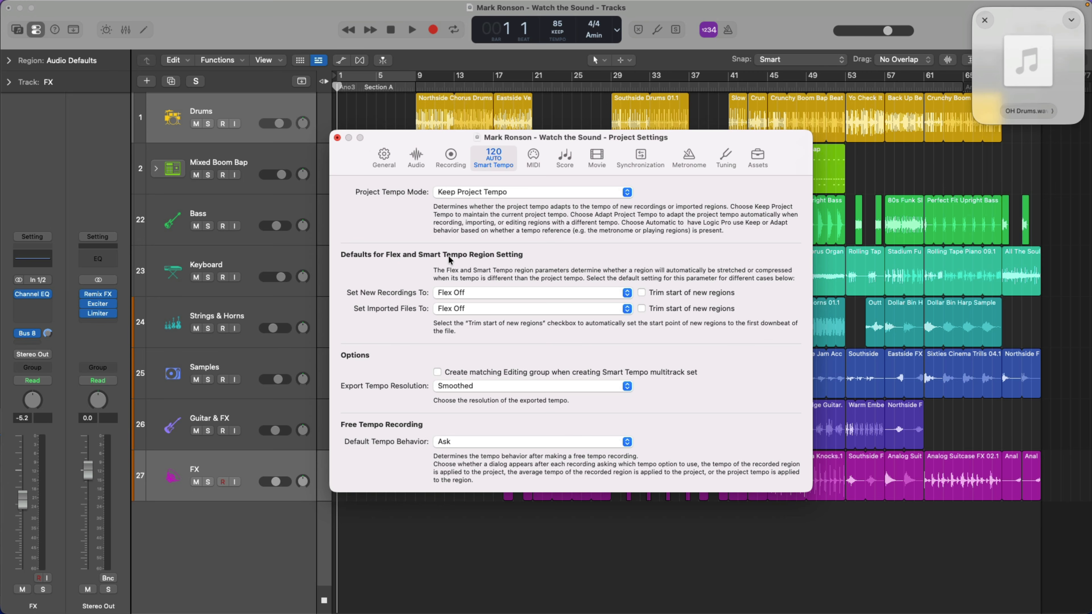
pyautogui.click(479, 292)
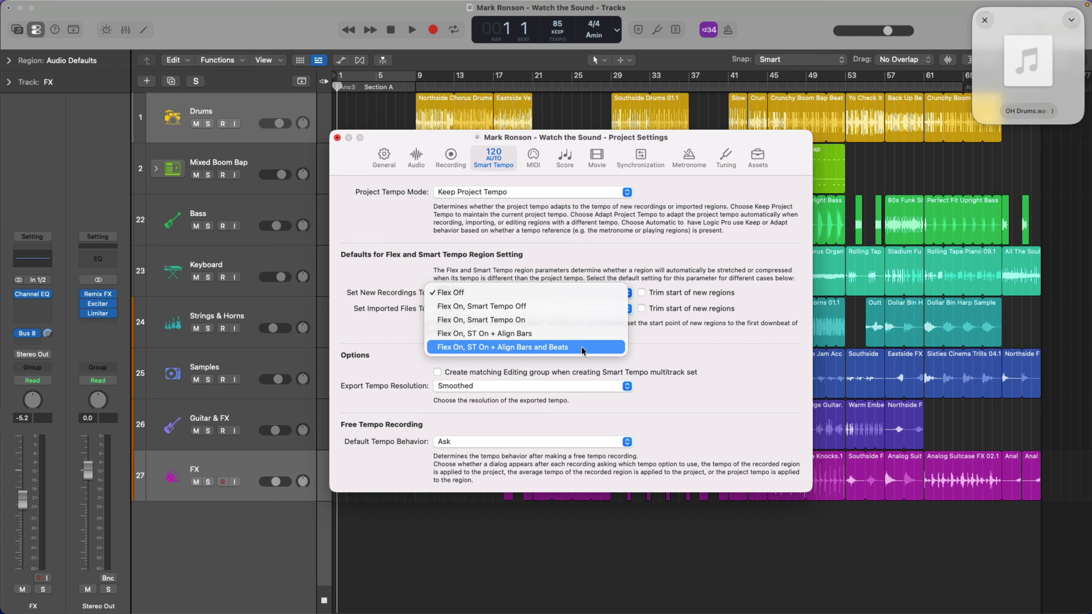
pyautogui.click(378, 315)
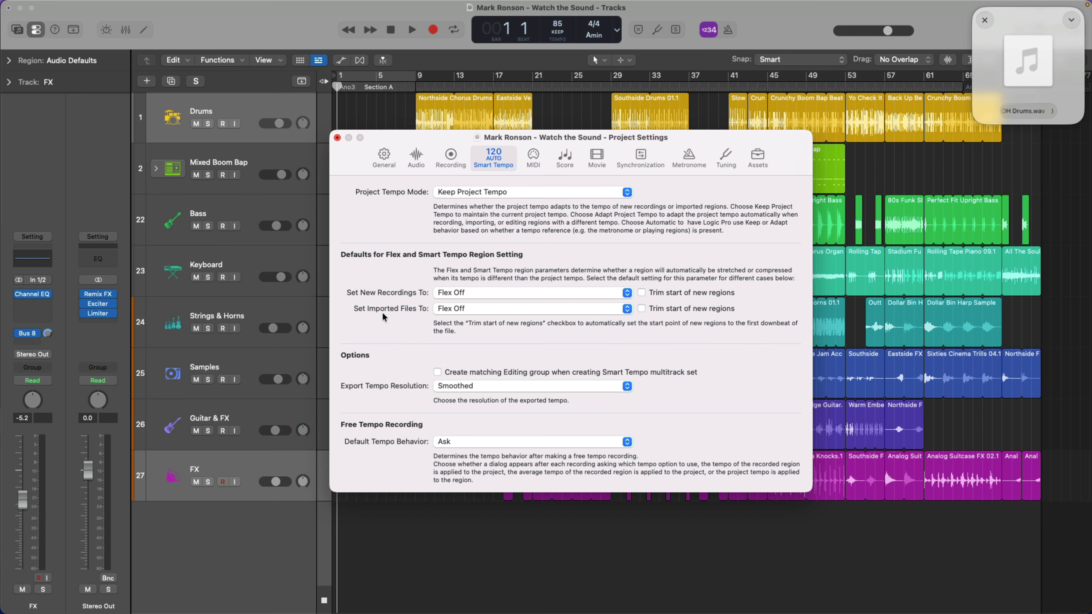
pyautogui.click(466, 309)
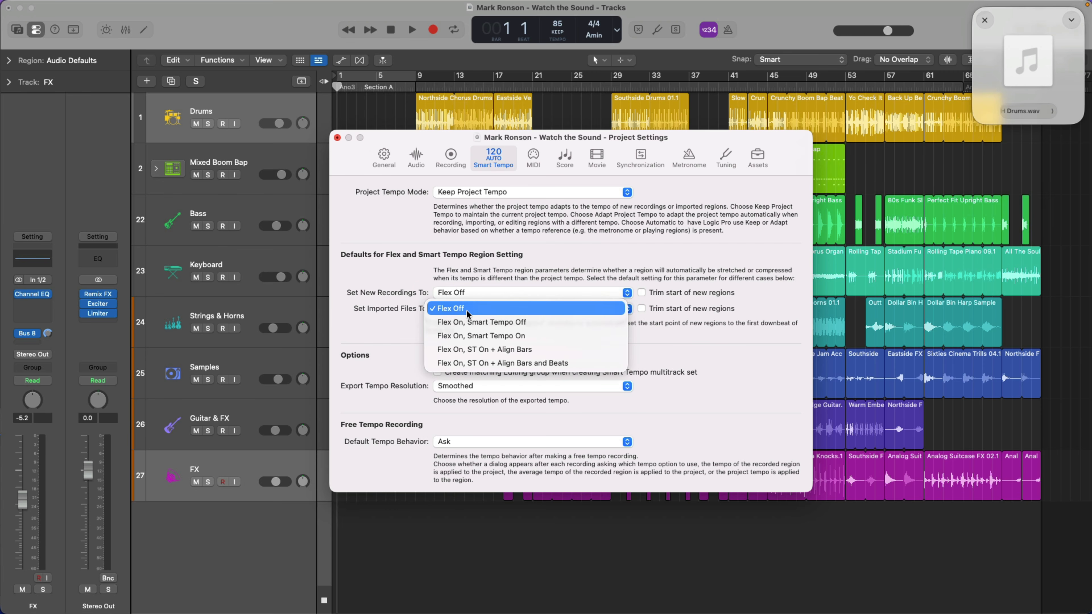
pyautogui.click(503, 365)
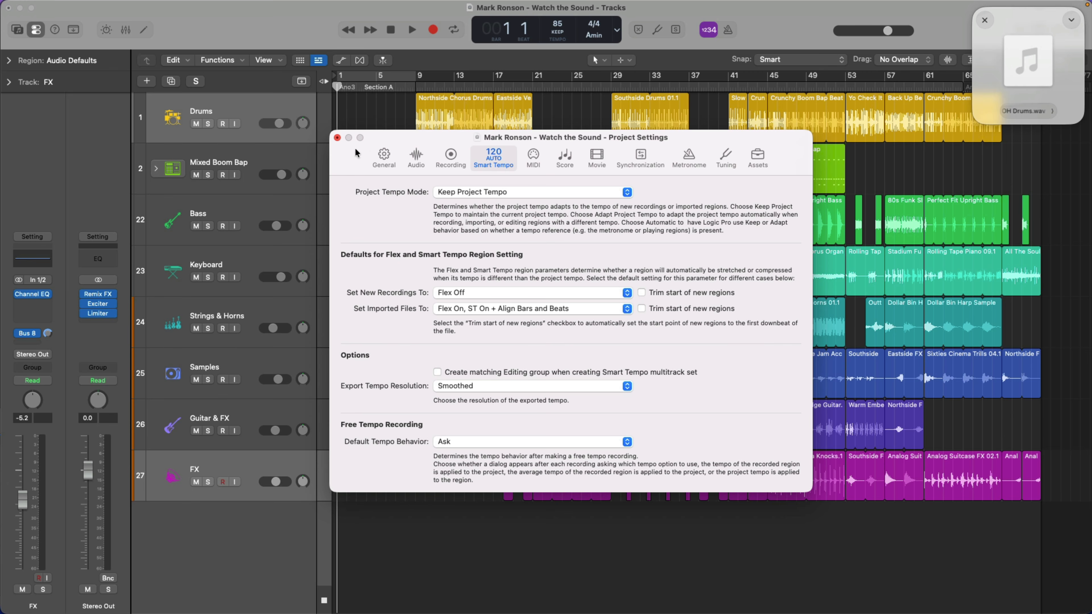
# Step: Close the project settings and import OH Drums.wav onto a new track below FX, starting at bar 1
pyautogui.click(337, 137)
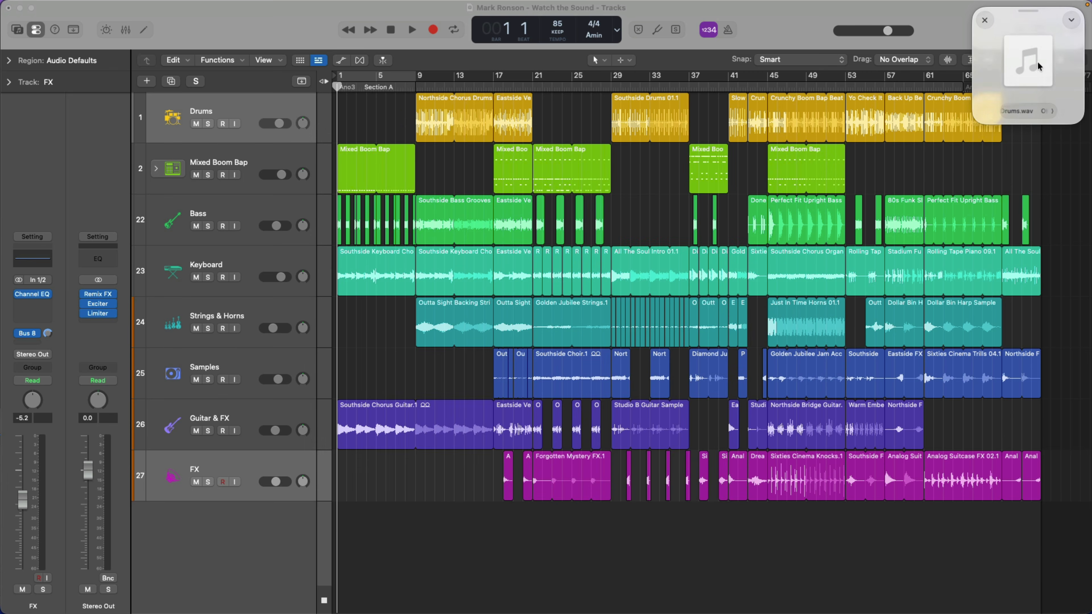
pyautogui.moveTo(1027, 64); pyautogui.dragTo(340, 531)
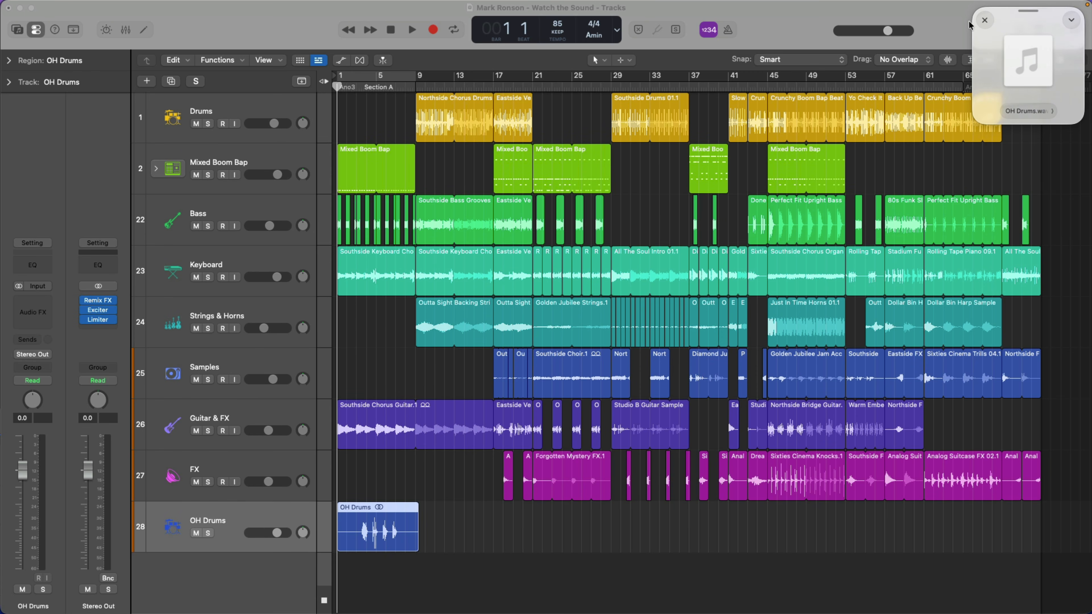
# Step: Play the project from around bar 3 to hear the imported OH Drums region with the other tracks
pyautogui.moveTo(441, 583); pyautogui.dragTo(283, 430)
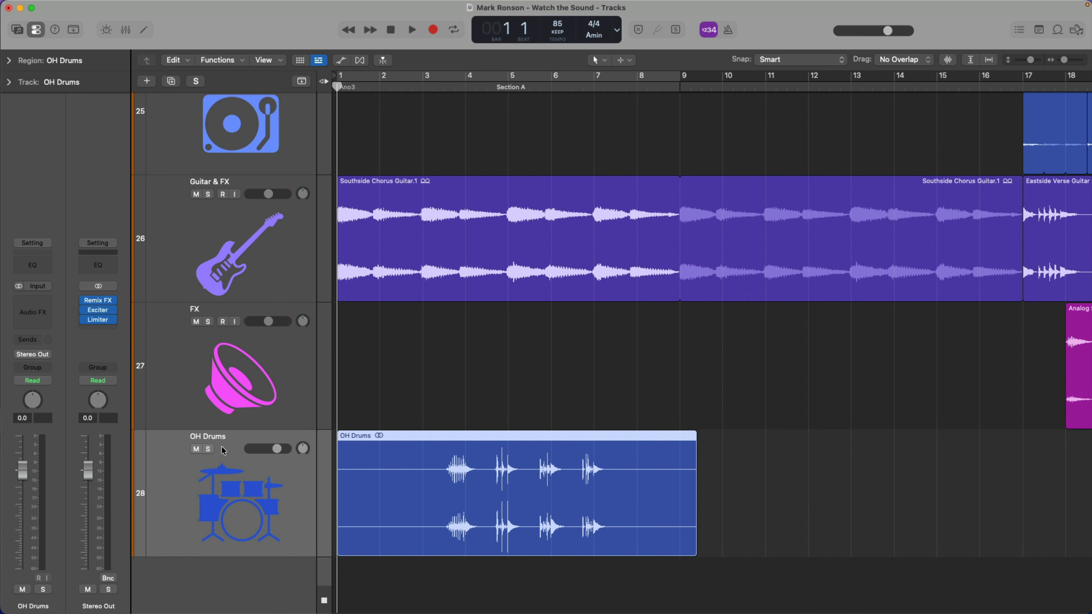
pyautogui.click(437, 87)
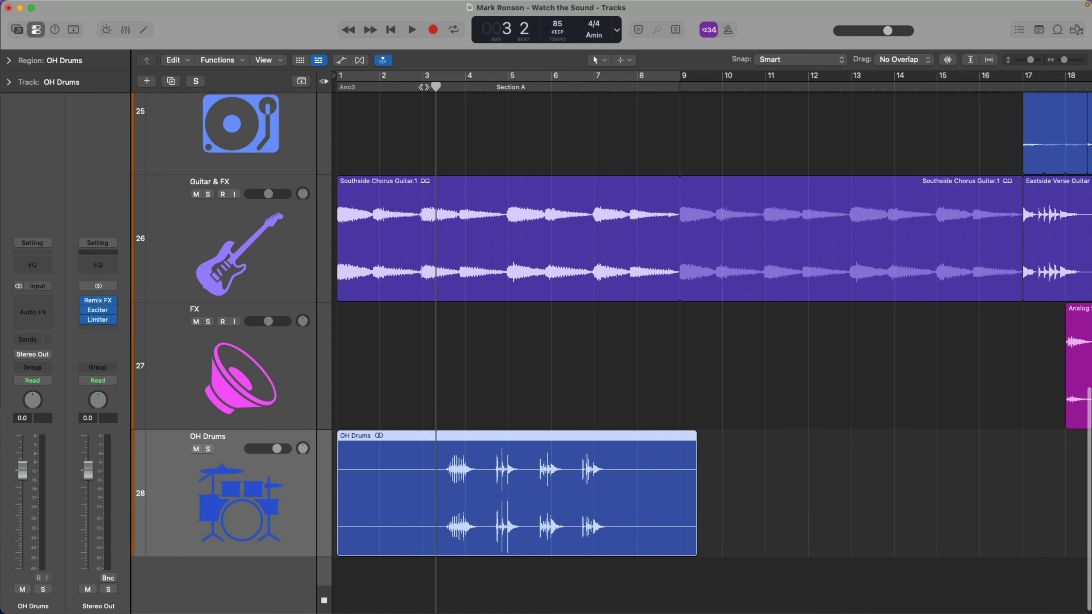
pyautogui.click(423, 87)
pyautogui.press('space')
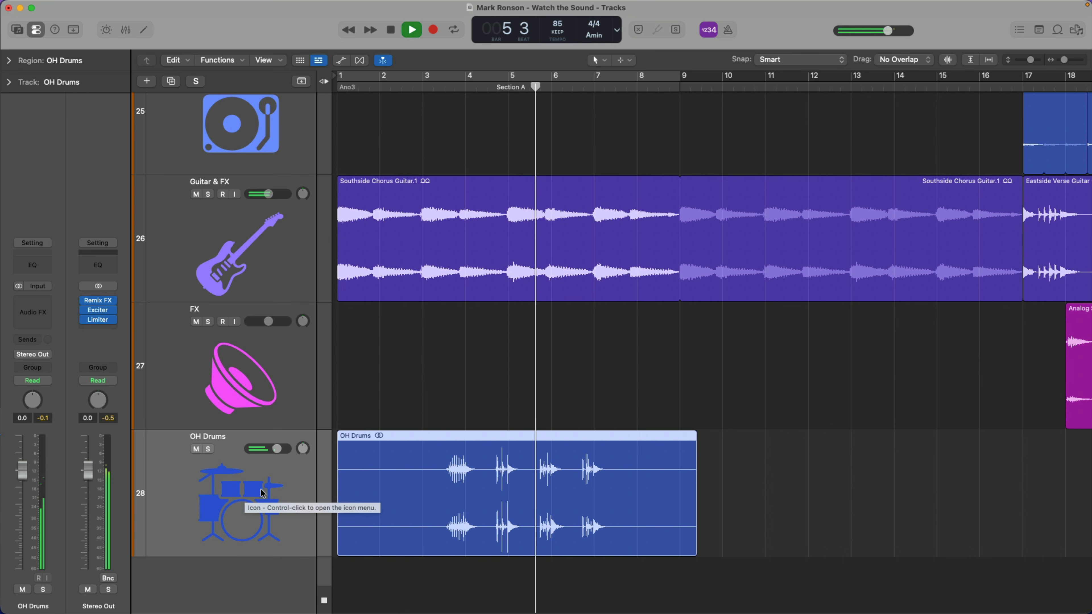
pyautogui.press('space')
# Step: Solo the OH Drums track and play it against the metronome from about bar 3, and unsolo it
pyautogui.click(208, 449)
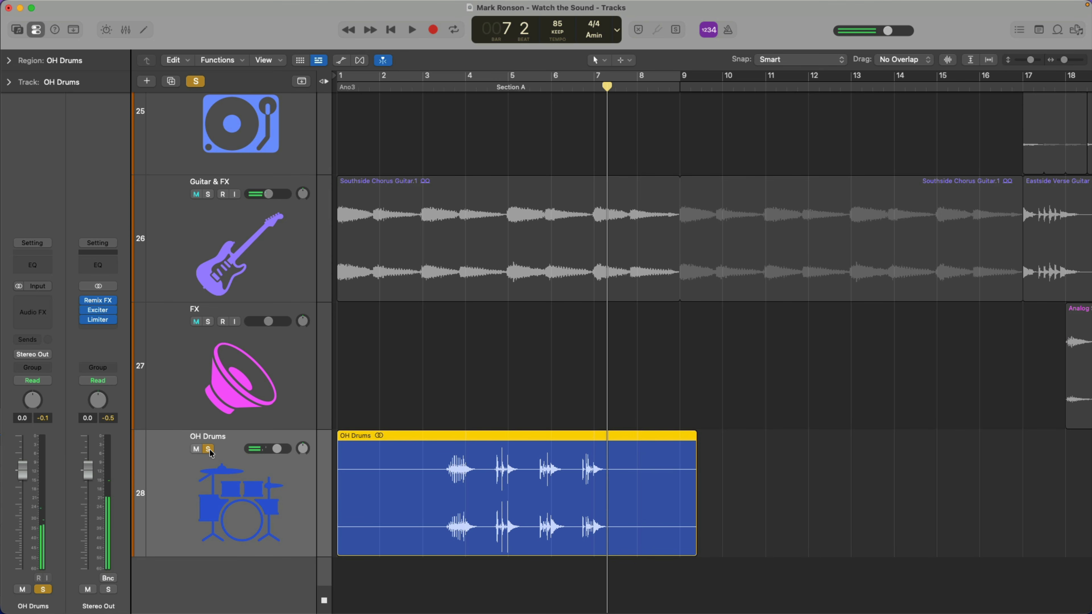
pyautogui.press('k')
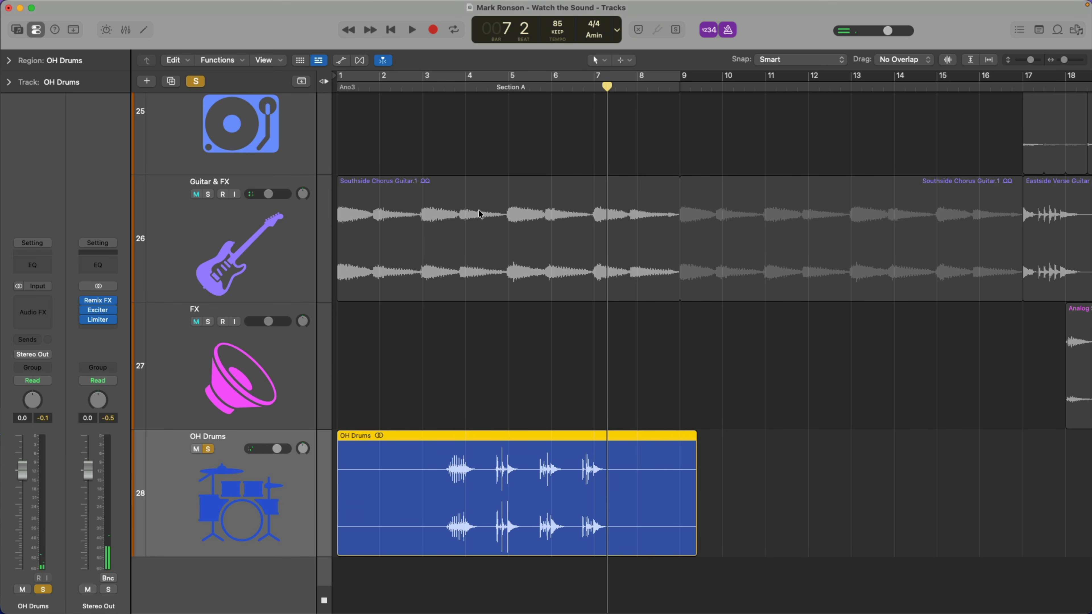
pyautogui.doubleClick(451, 88)
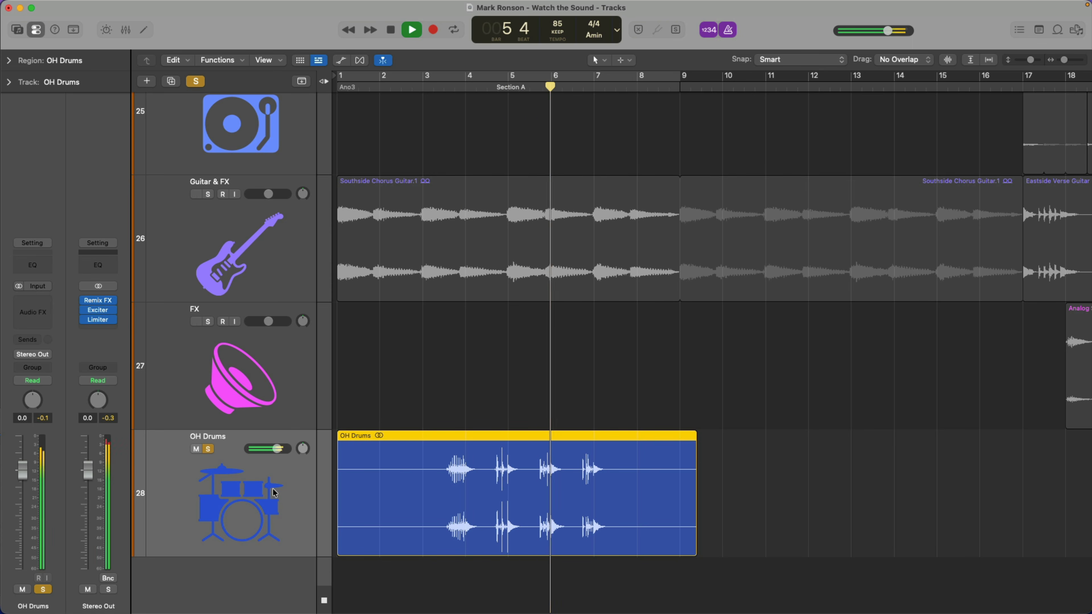
pyautogui.press('space')
pyautogui.click(208, 448)
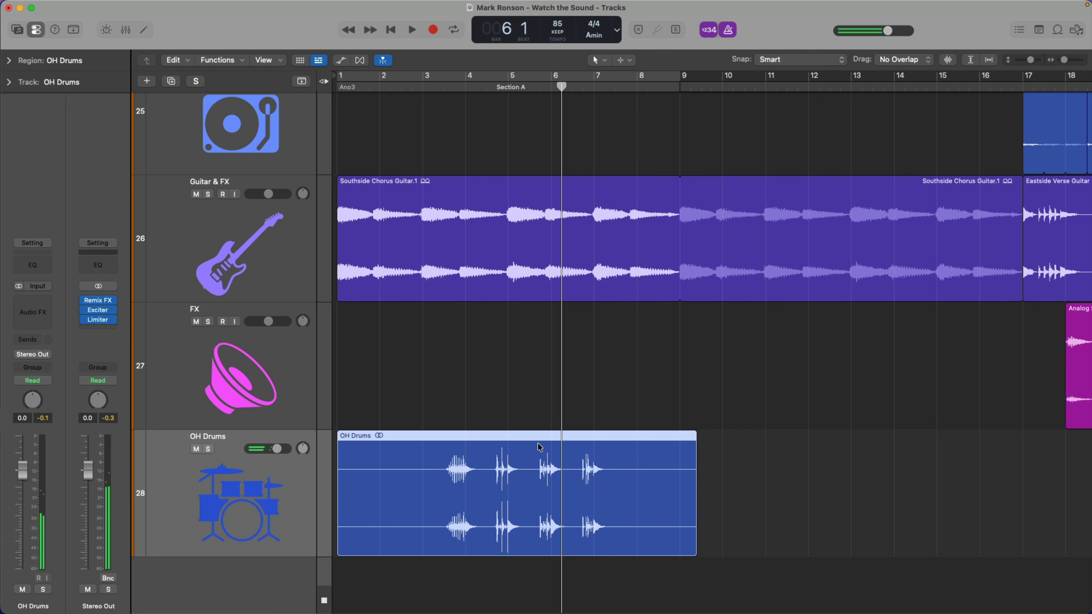
# Step: Trim the OH Drums region to just its first drum fill and place it to start at bar 6 while auditioning
pyautogui.moveTo(693, 542); pyautogui.dragTo(484, 533)
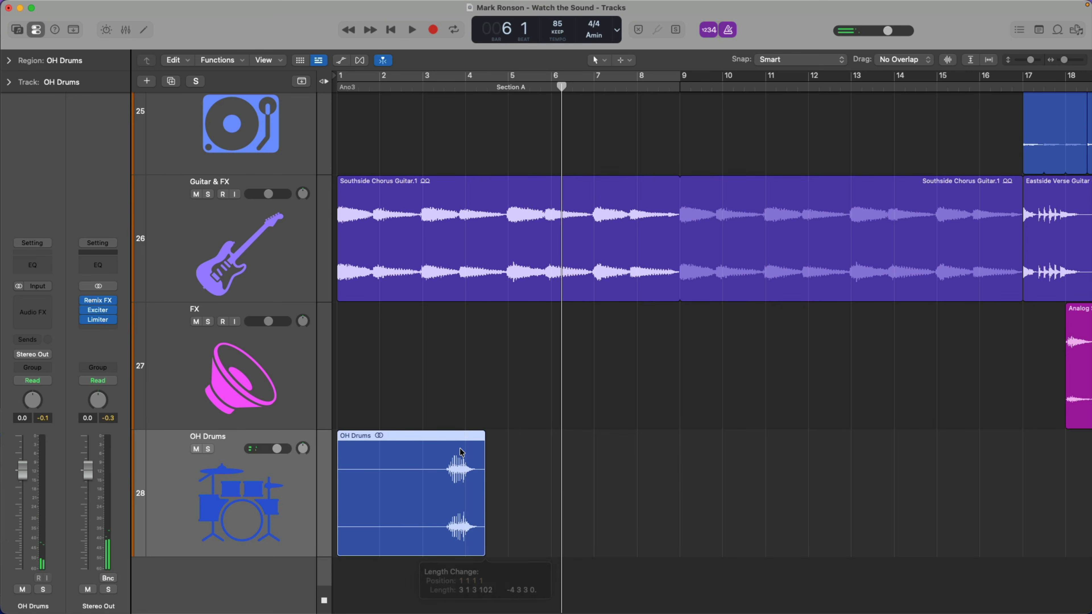
pyautogui.moveTo(395, 438); pyautogui.dragTo(566, 440)
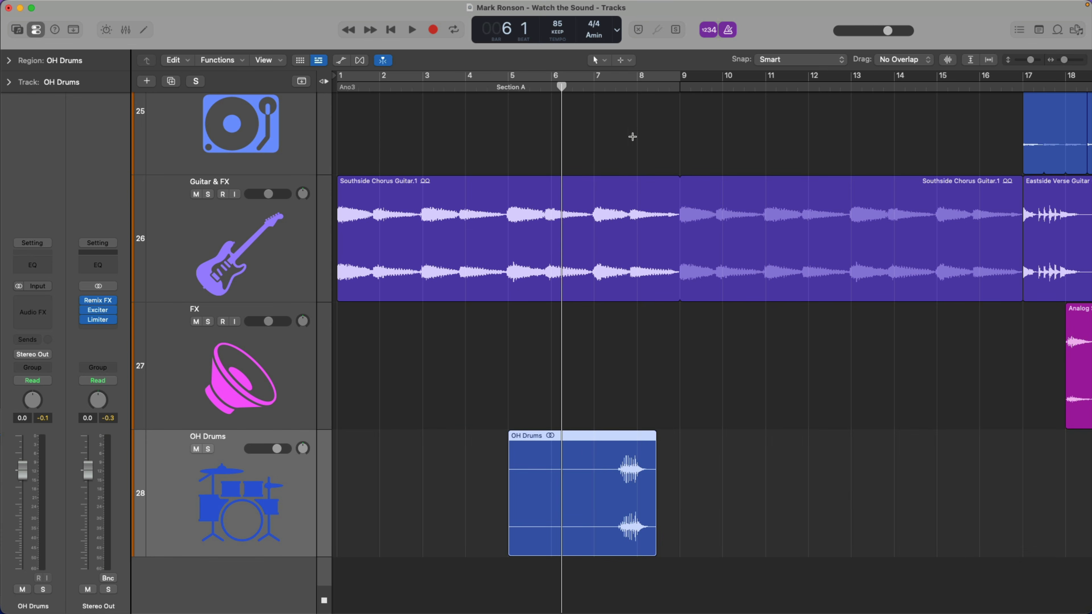
pyautogui.click(611, 90)
pyautogui.press('space')
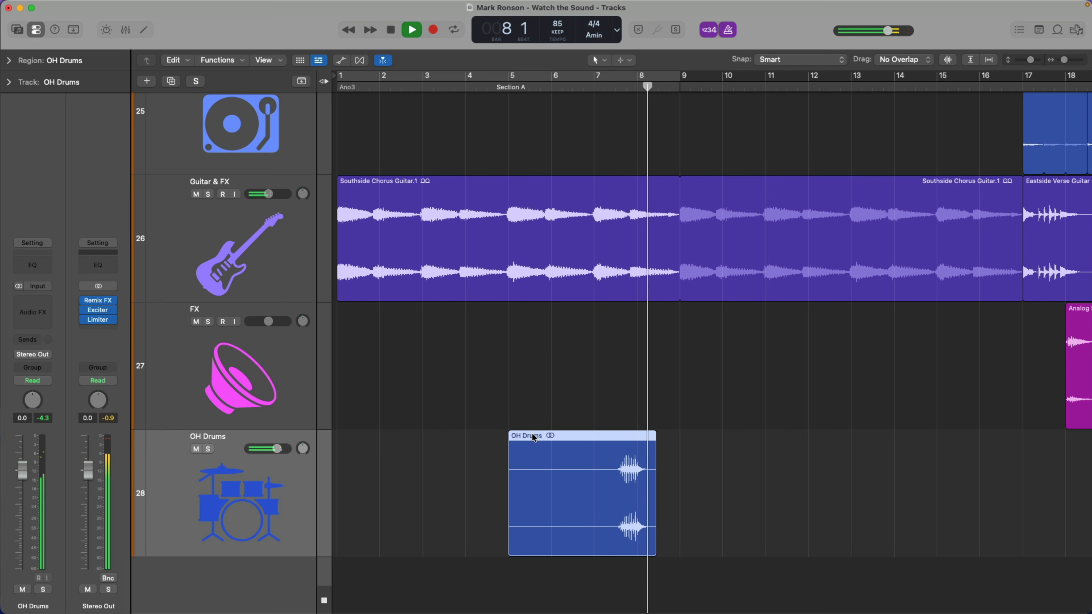
pyautogui.moveTo(535, 436); pyautogui.dragTo(578, 435)
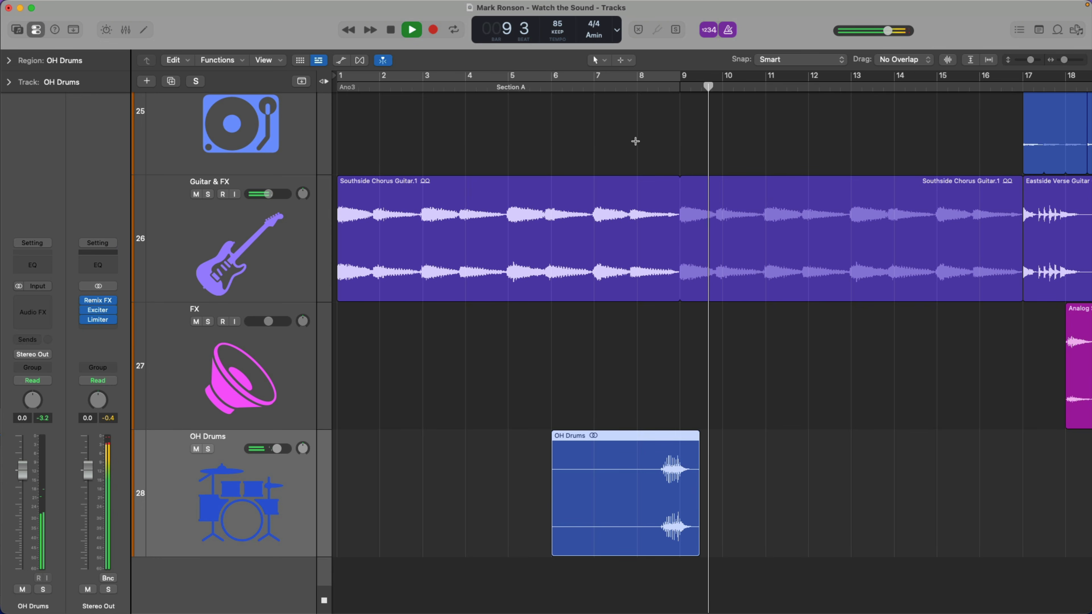
pyautogui.press('space')
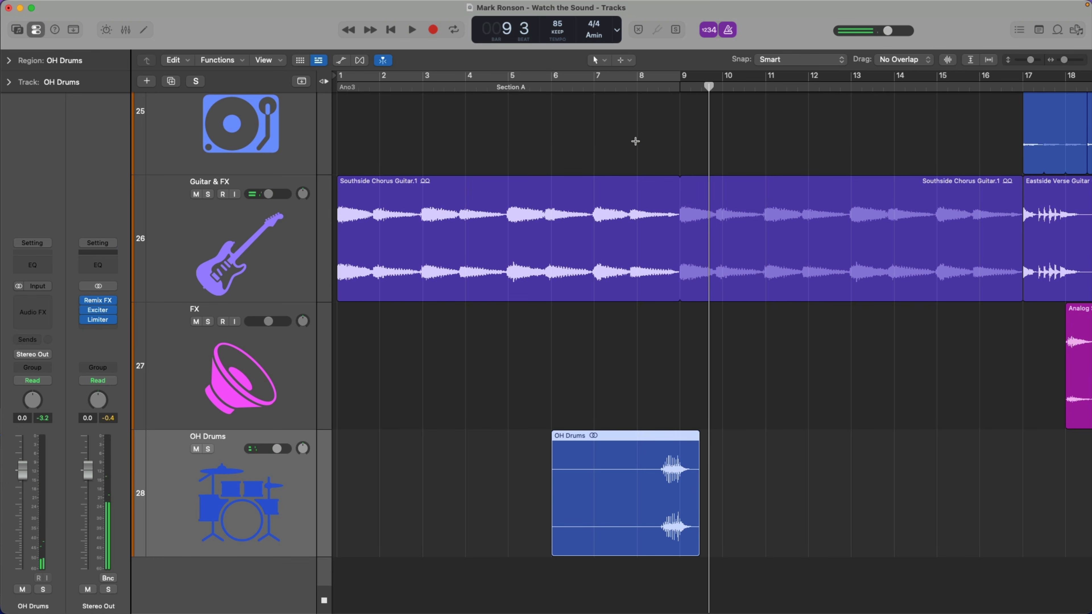
# Step: Show the OH Drums region parameters and Flex view, and view the region's Smart Tempo options, keeping On + Align Bars and Beats
pyautogui.click(9, 60)
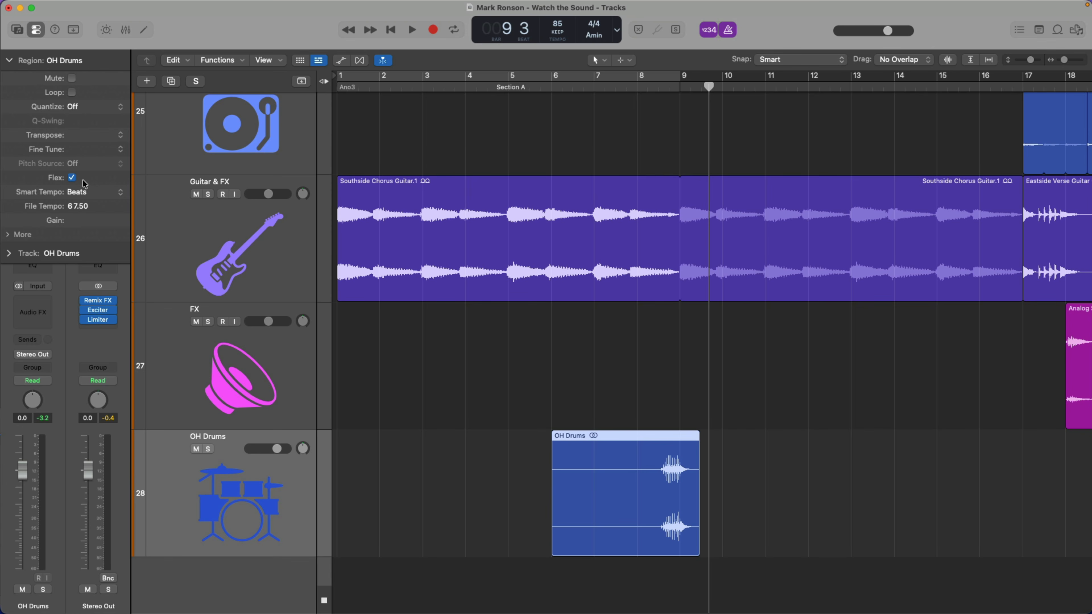
pyautogui.press('super+f')
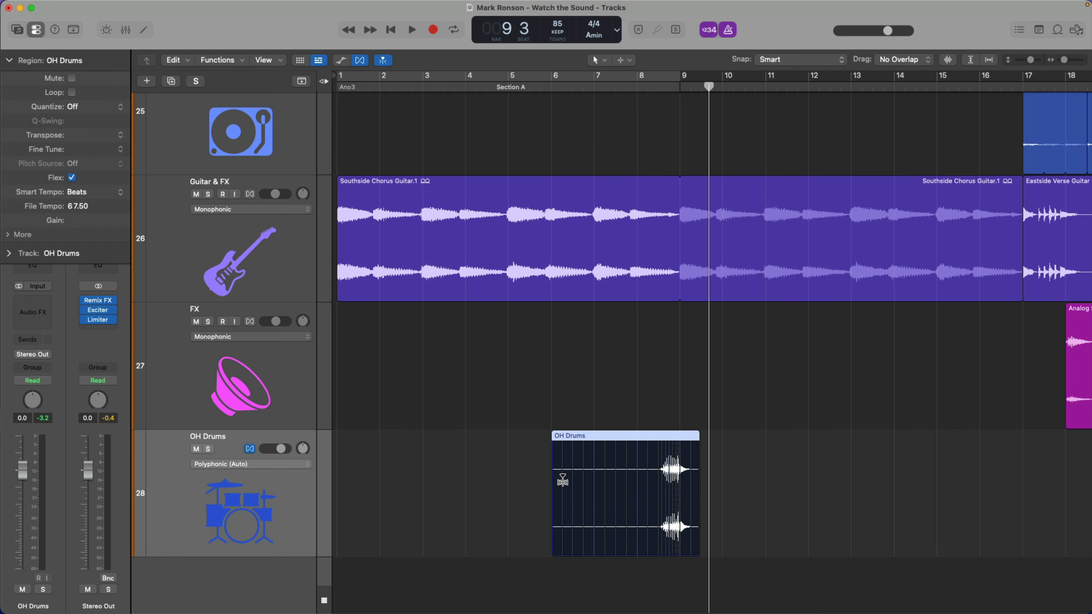
pyautogui.click(113, 190)
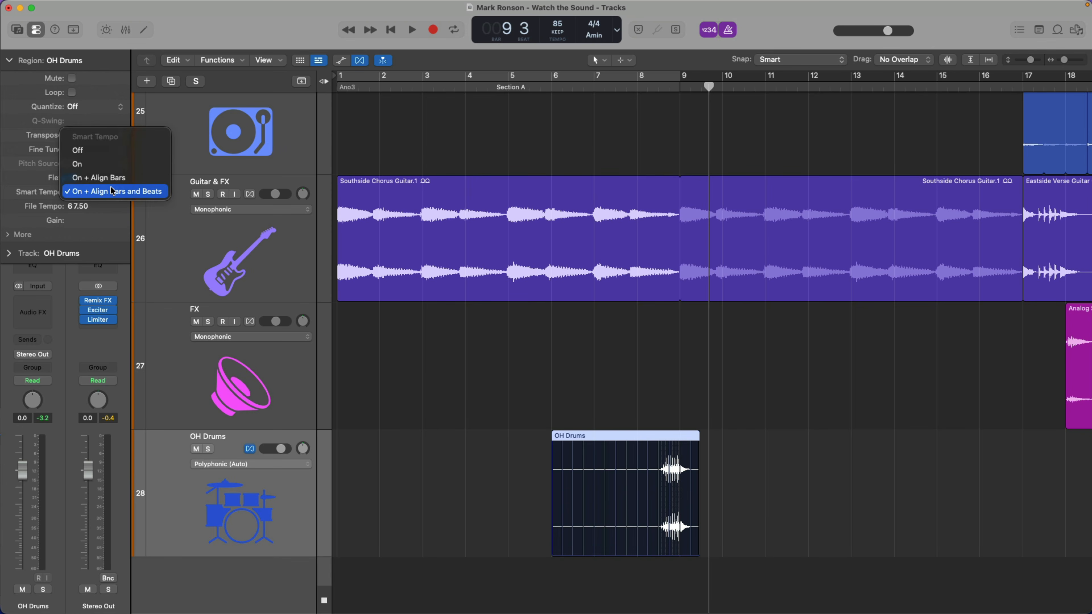
pyautogui.click(132, 194)
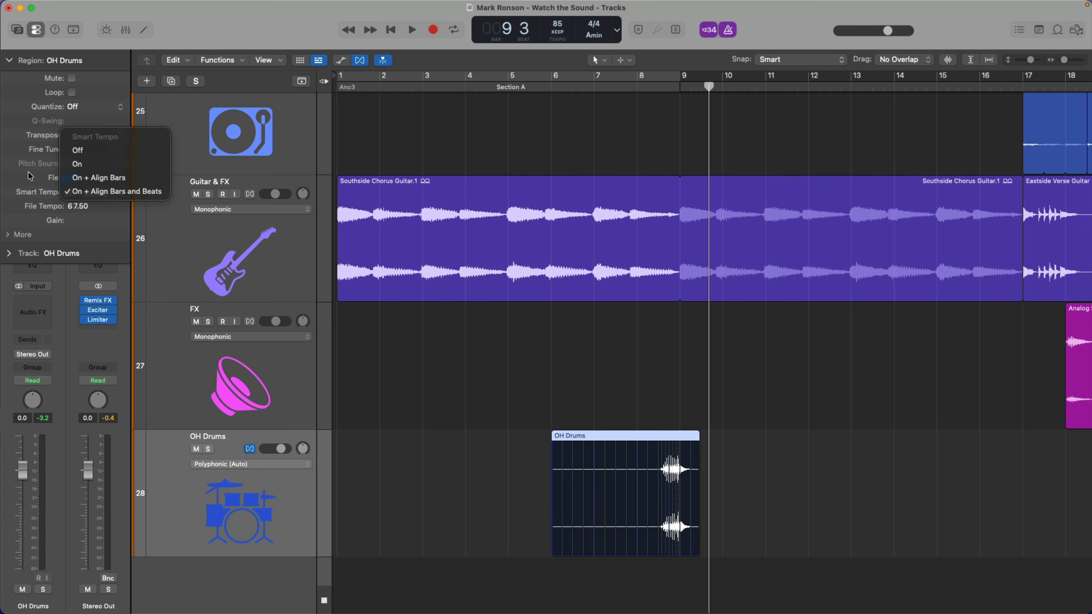
pyautogui.click(73, 177)
# Step: Turn Flex off for the OH Drums region and audition the soloed track against the metronome around bar 9
pyautogui.click(73, 178)
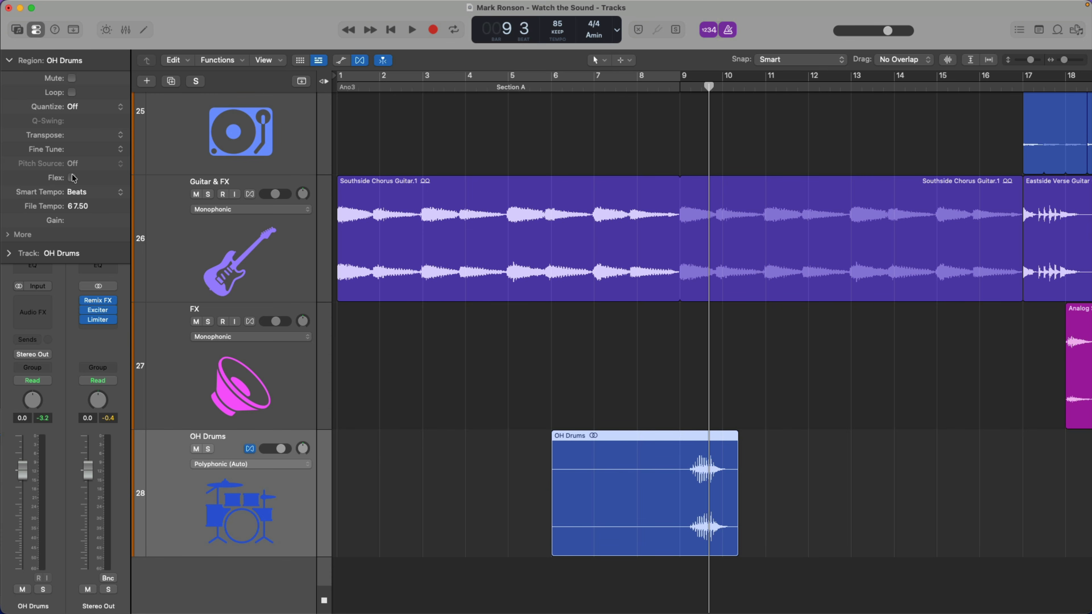
pyautogui.click(207, 448)
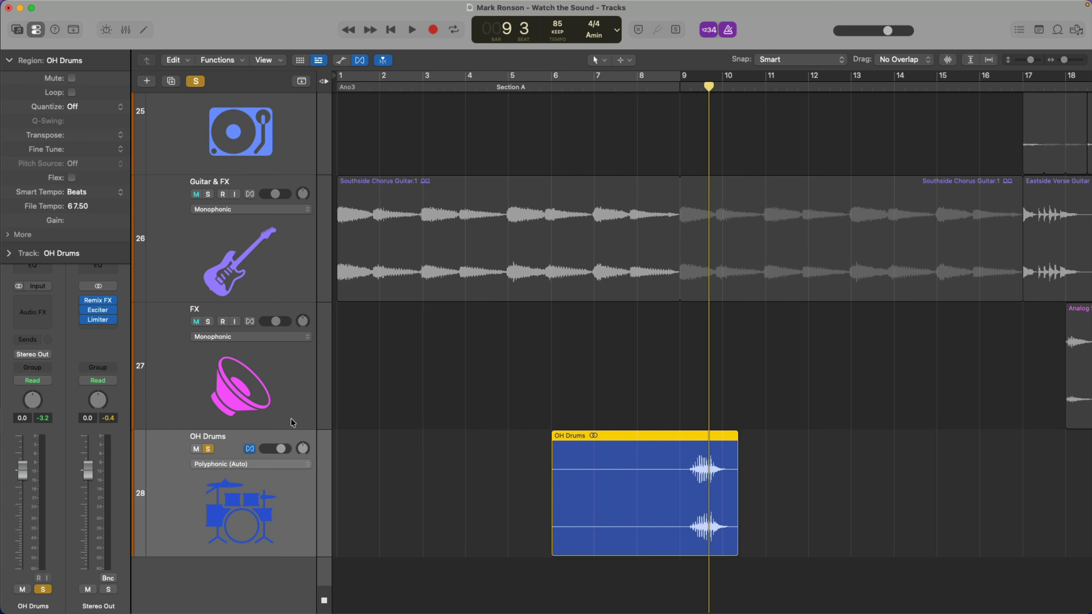
pyautogui.press('space')
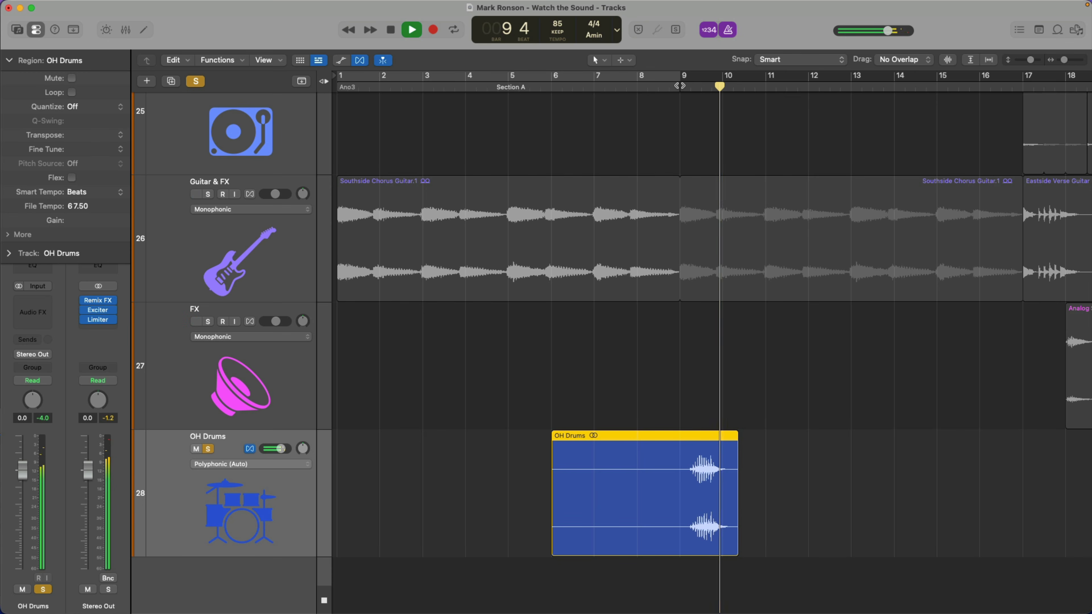
pyautogui.press('space')
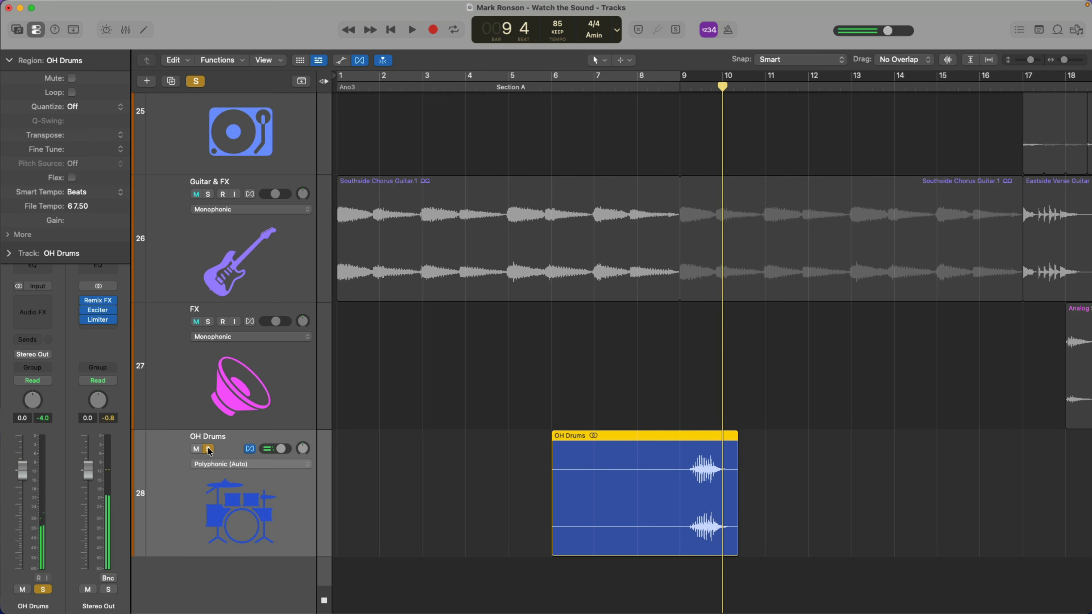
pyautogui.press('s')
# Step: Turn Flex back on for the OH Drums region and set its Smart Tempo to Off
pyautogui.click(72, 177)
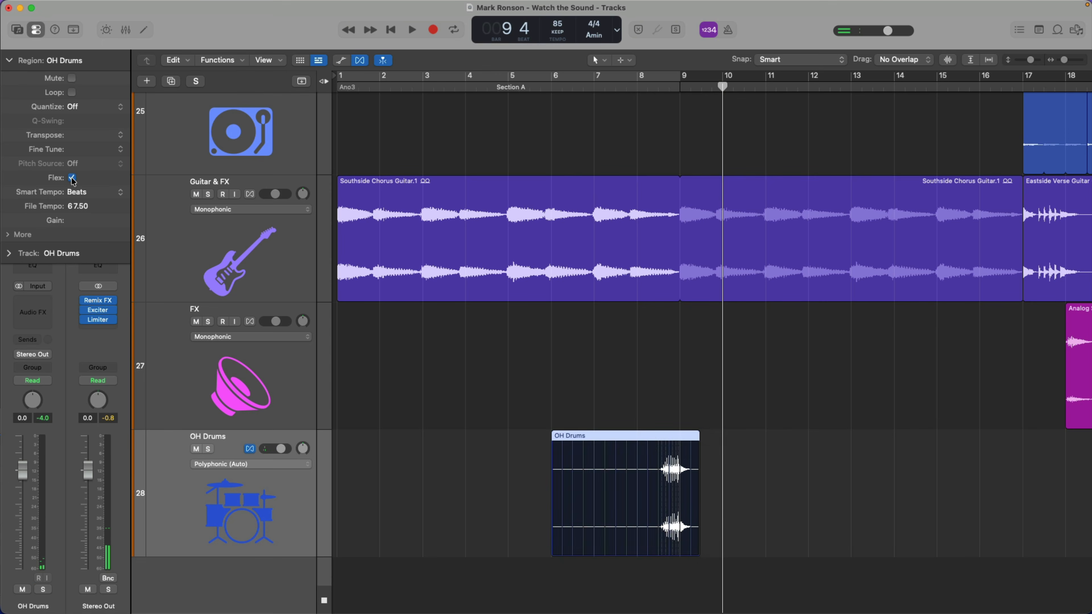
pyautogui.click(106, 192)
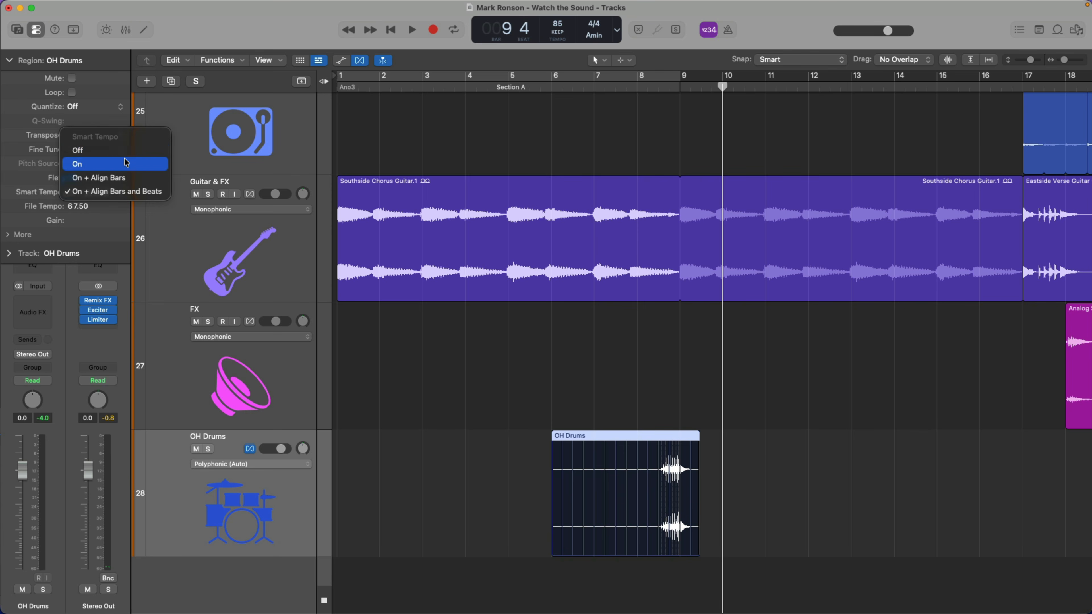
pyautogui.click(101, 147)
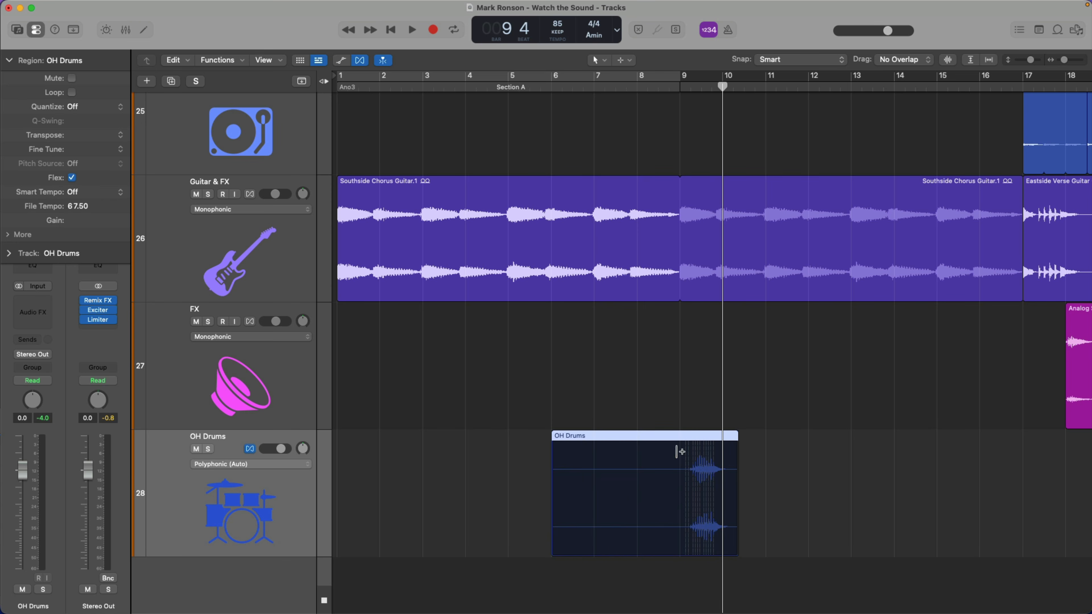
# Step: Flex the fill's start to bar 9 and its final hit to beat 4, and stretch the OH Drums region to about bar 12
pyautogui.moveTo(665, 445); pyautogui.dragTo(737, 534)
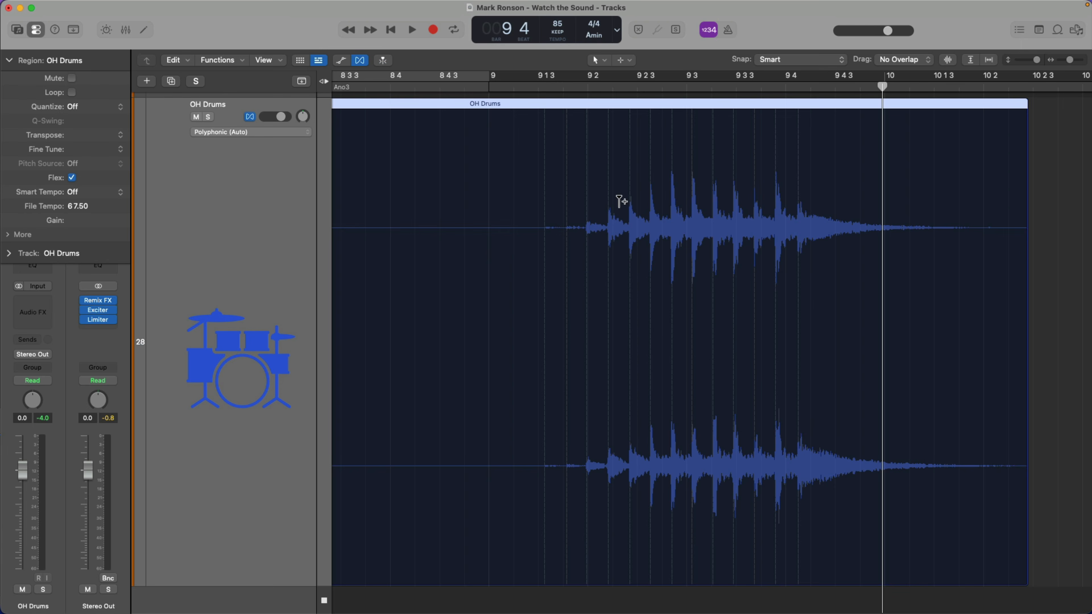
pyautogui.moveTo(533, 134); pyautogui.dragTo(490, 135)
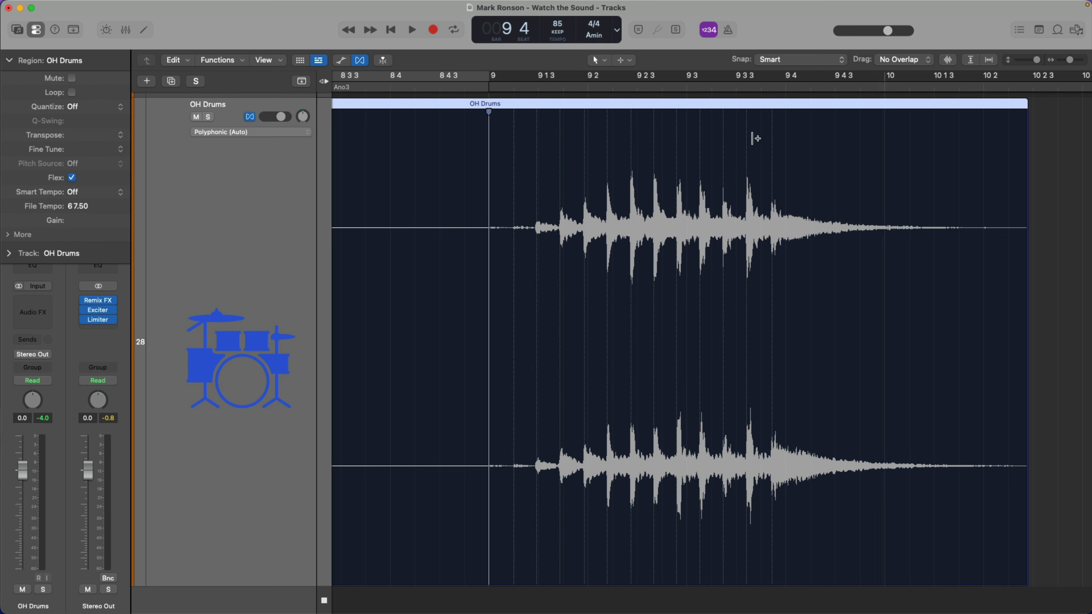
pyautogui.moveTo(773, 150); pyautogui.dragTo(786, 150)
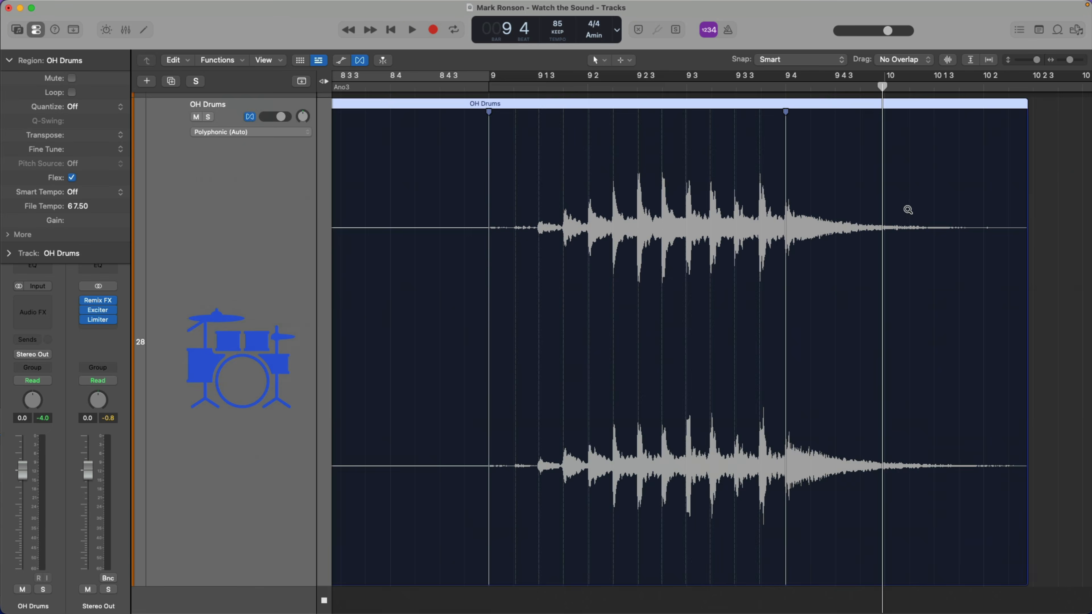
pyautogui.keyDown('ctrl'); pyautogui.keyDown('alt'); pyautogui.click(908, 210); pyautogui.keyUp('alt'); pyautogui.keyUp('ctrl')
pyautogui.moveTo(734, 483); pyautogui.dragTo(808, 482)
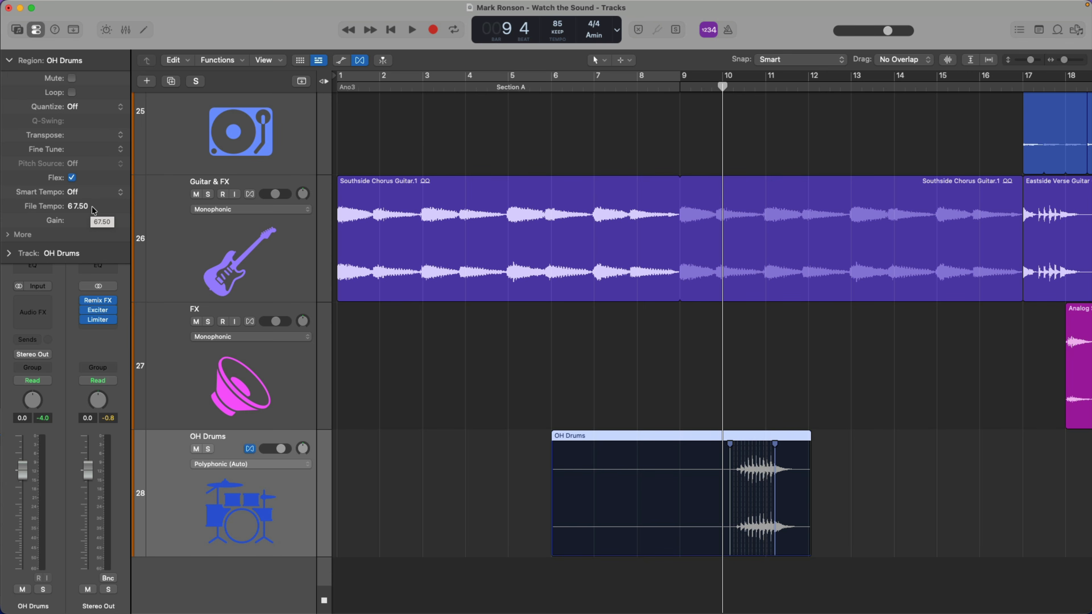
# Step: Undo the region stretch and flex markers, and set the OH Drums region's Smart Tempo to On + Align Bars and Beats
pyautogui.press('super+z')
pyautogui.press('super+z')
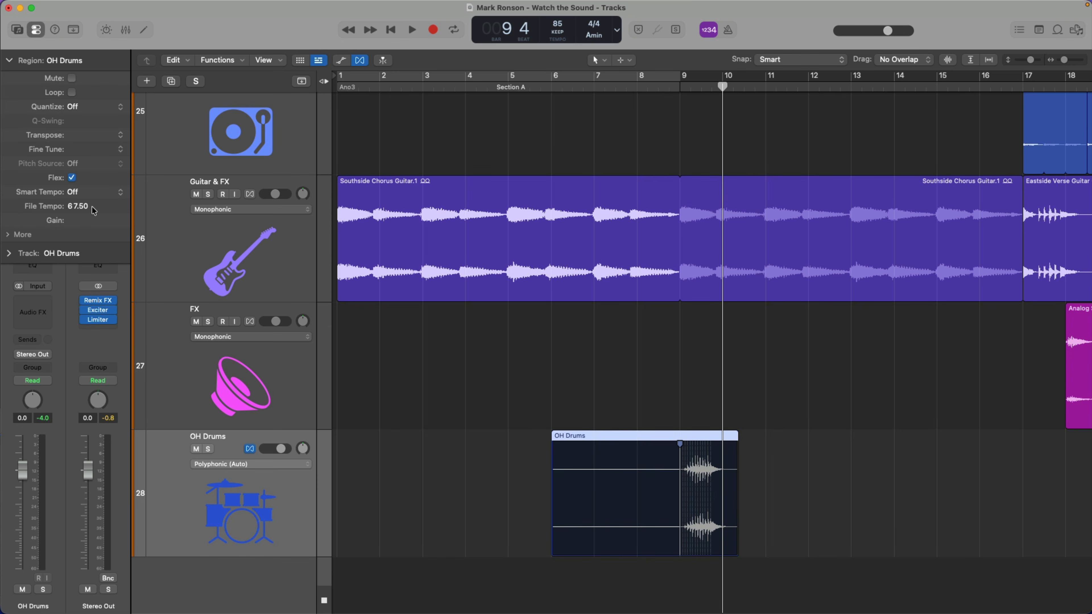
pyautogui.click(93, 192)
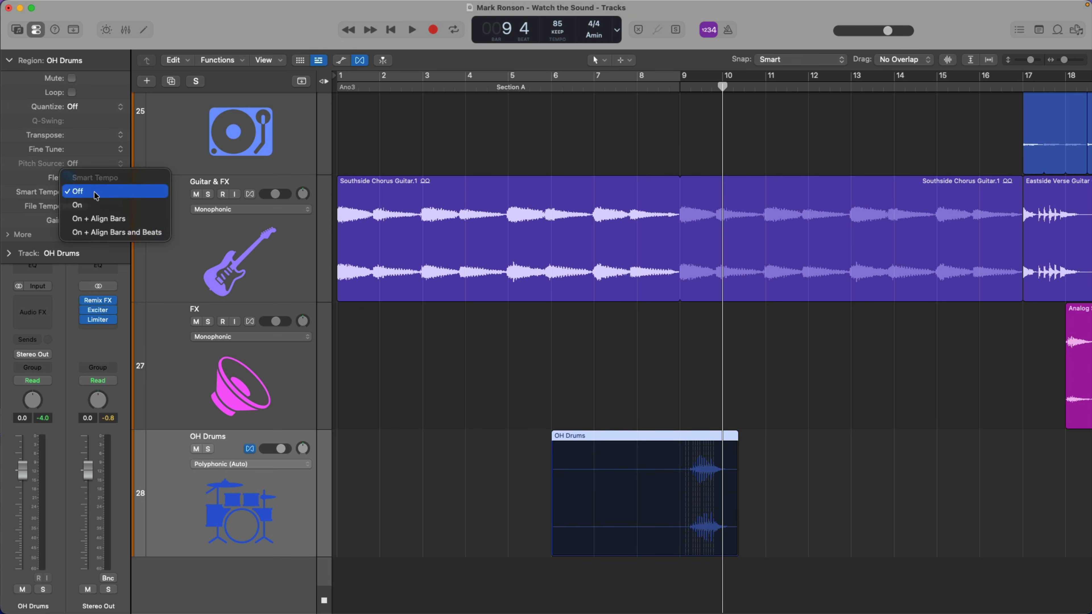
pyautogui.click(98, 231)
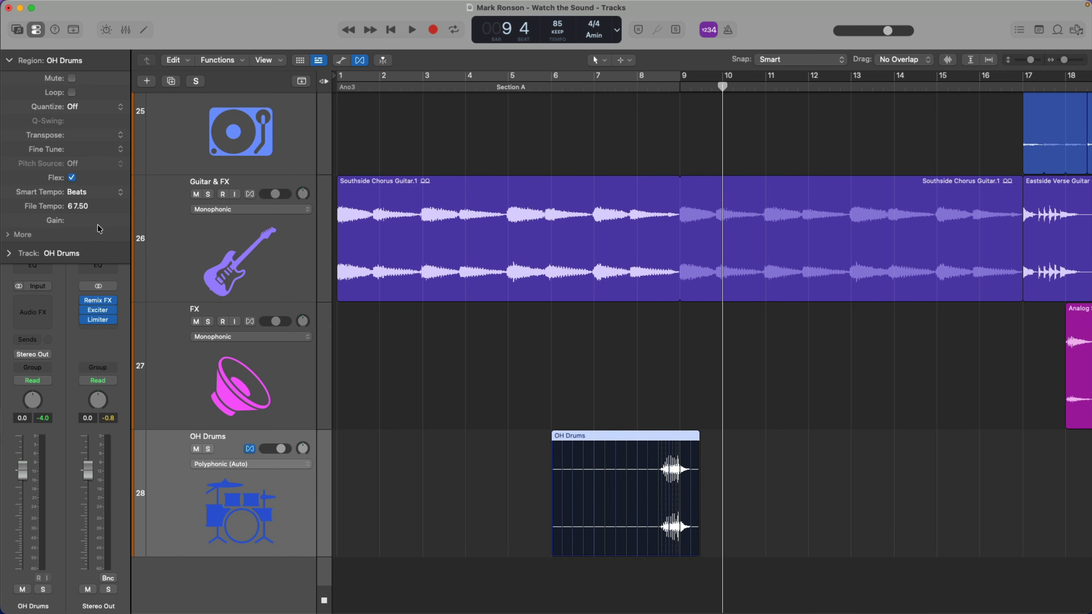
# Step: Set the OH Drums region's File Tempo to 135 and move the region to start at bar 3
pyautogui.doubleClick(104, 208)
pyautogui.write('135')
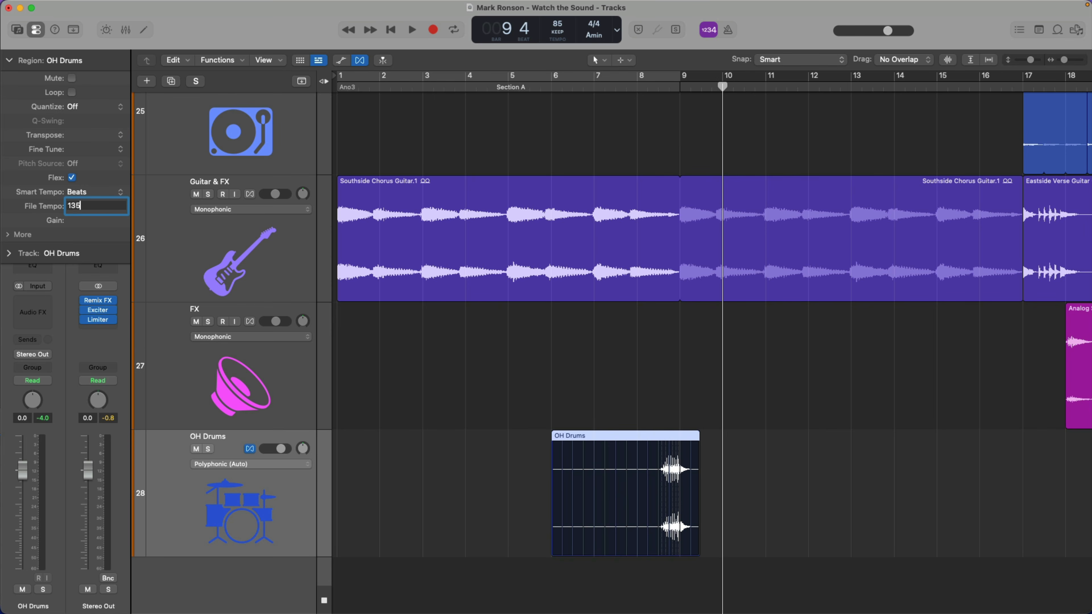
pyautogui.press('Return')
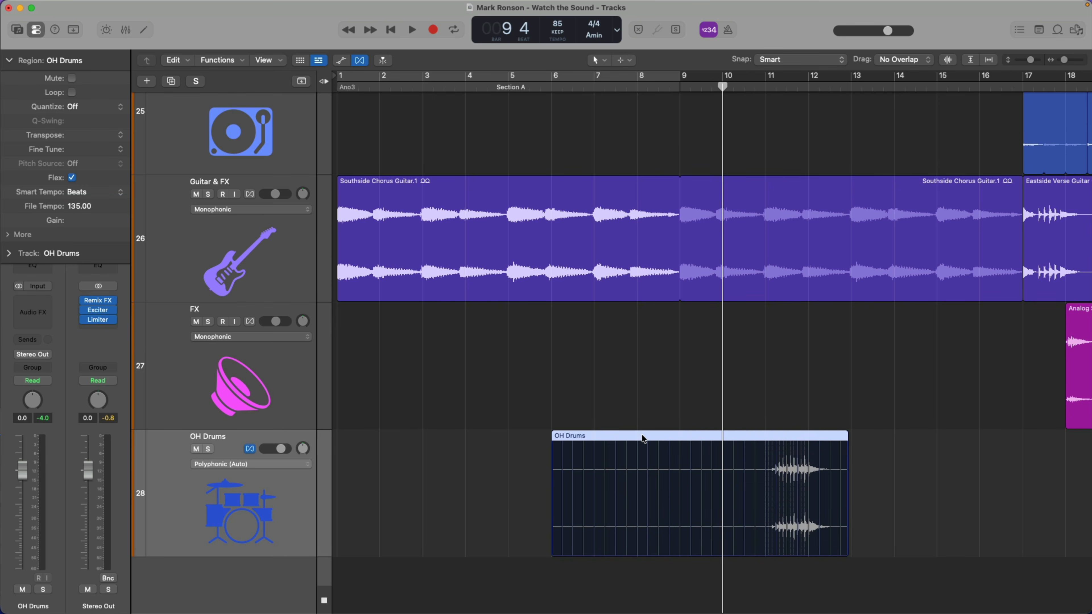
pyautogui.moveTo(642, 436); pyautogui.dragTo(512, 427)
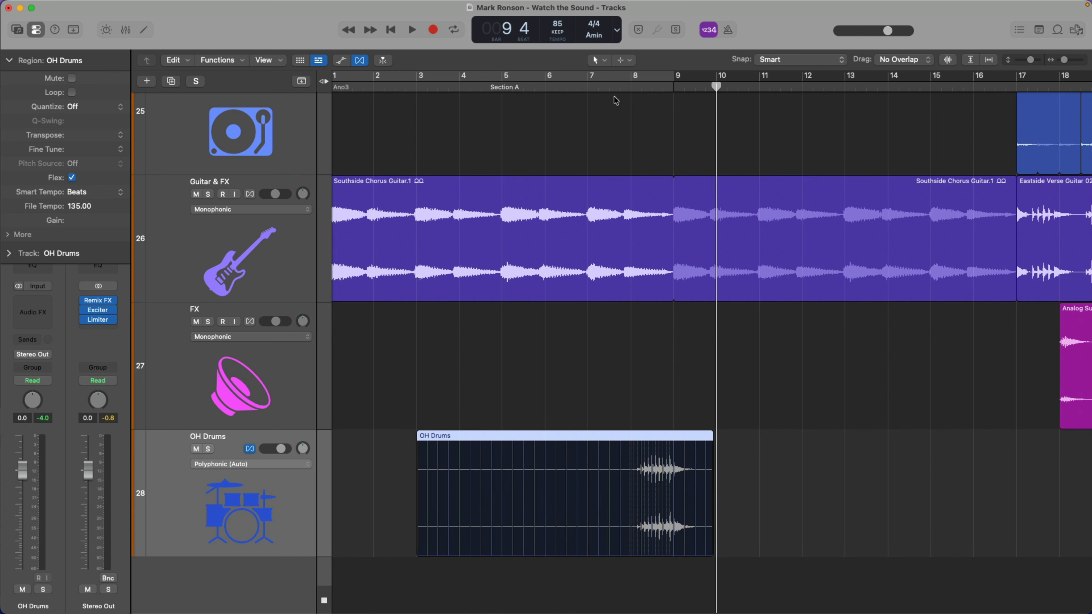
# Step: Play back the OH Drums fill against the guitar from about the middle of bar 7
pyautogui.click(612, 88)
pyautogui.press('space')
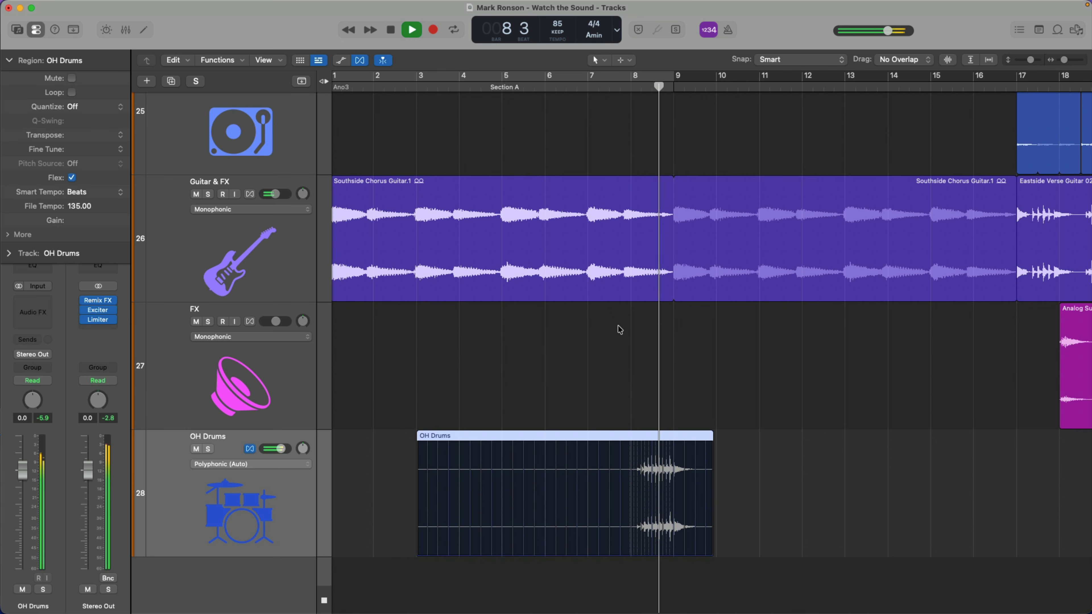
pyautogui.press('space')
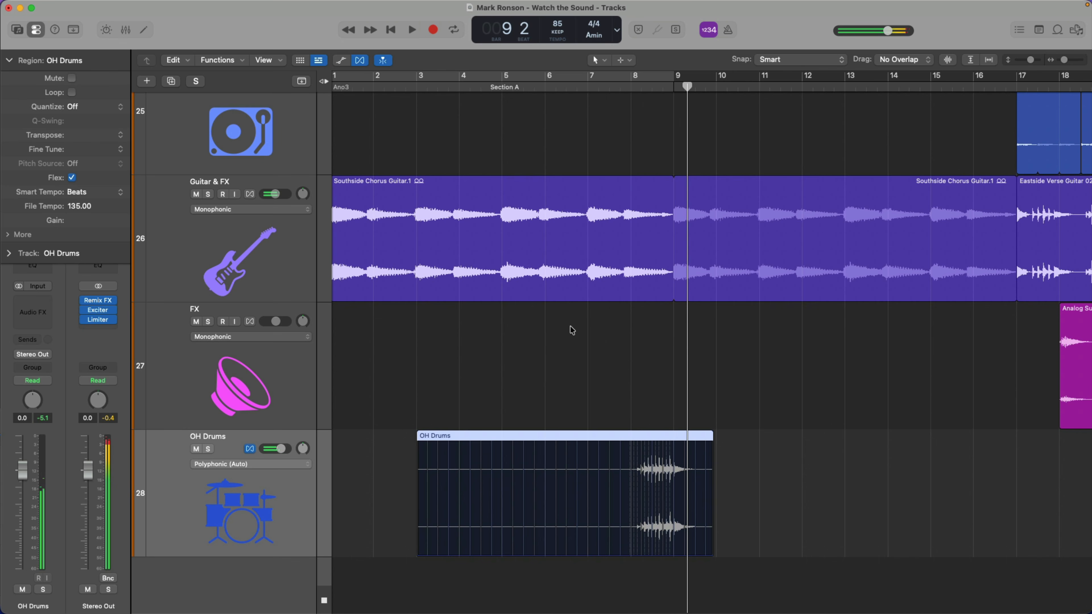
# Step: Undo the OH Drums region's move to bar 3 and set its File Tempo to 33.75
pyautogui.press('super+z')
pyautogui.press('super+z')
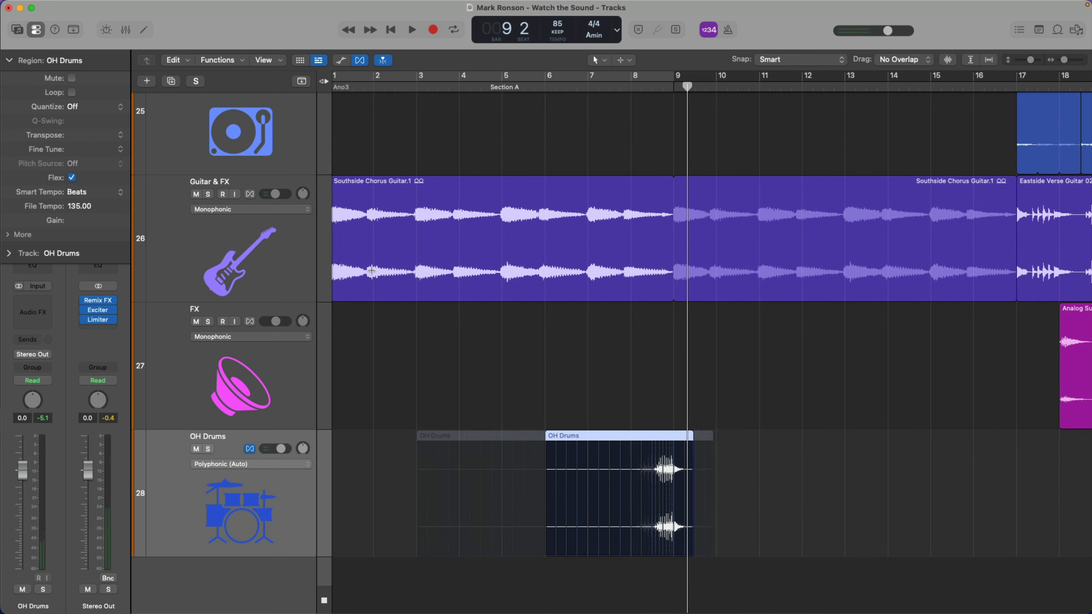
pyautogui.doubleClick(107, 205)
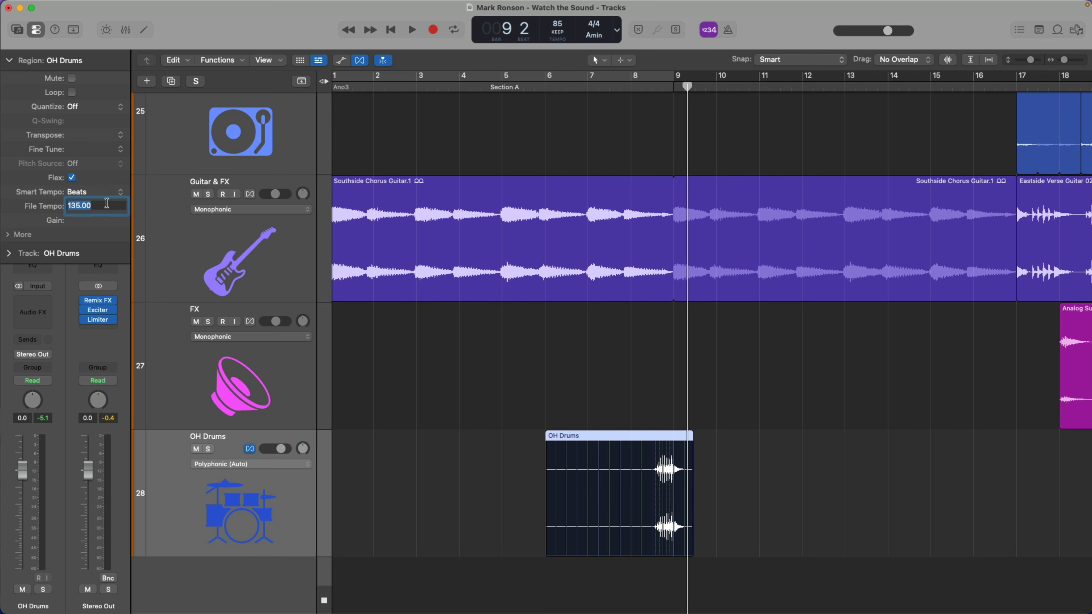
pyautogui.write('33.75')
pyautogui.press('Return')
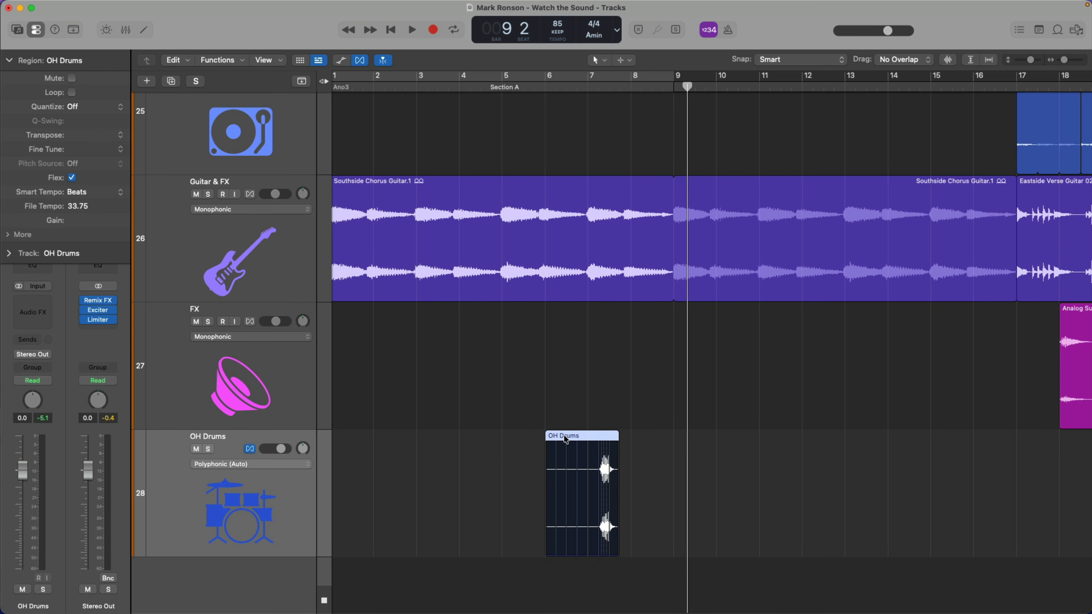
# Step: Move the OH Drums region to start at bar 7 and play it back from just before that bar
pyautogui.moveTo(565, 439); pyautogui.dragTo(608, 436)
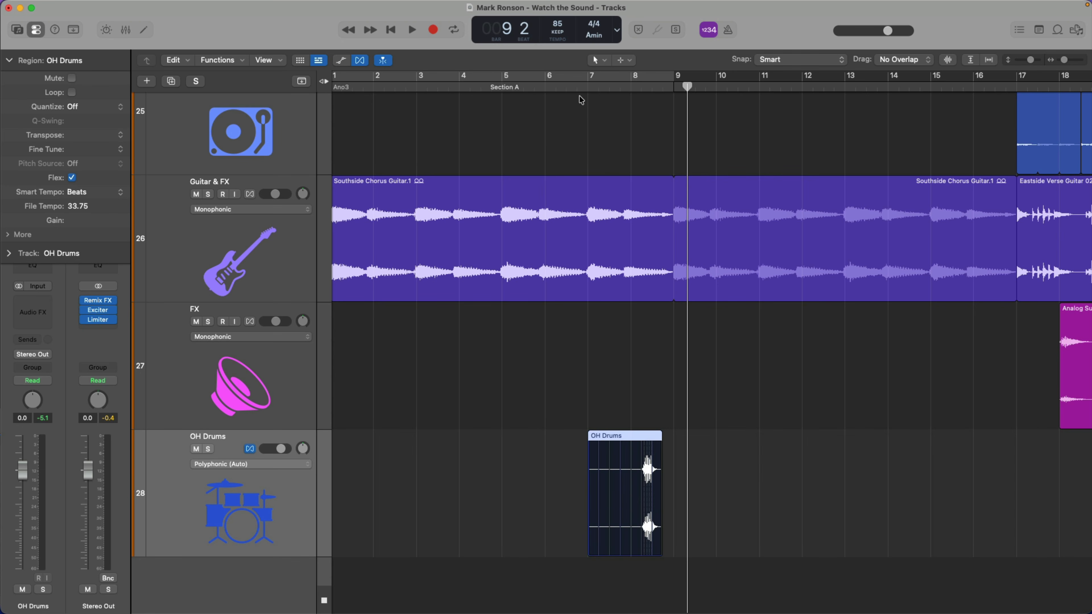
pyautogui.click(578, 85)
pyautogui.press('space')
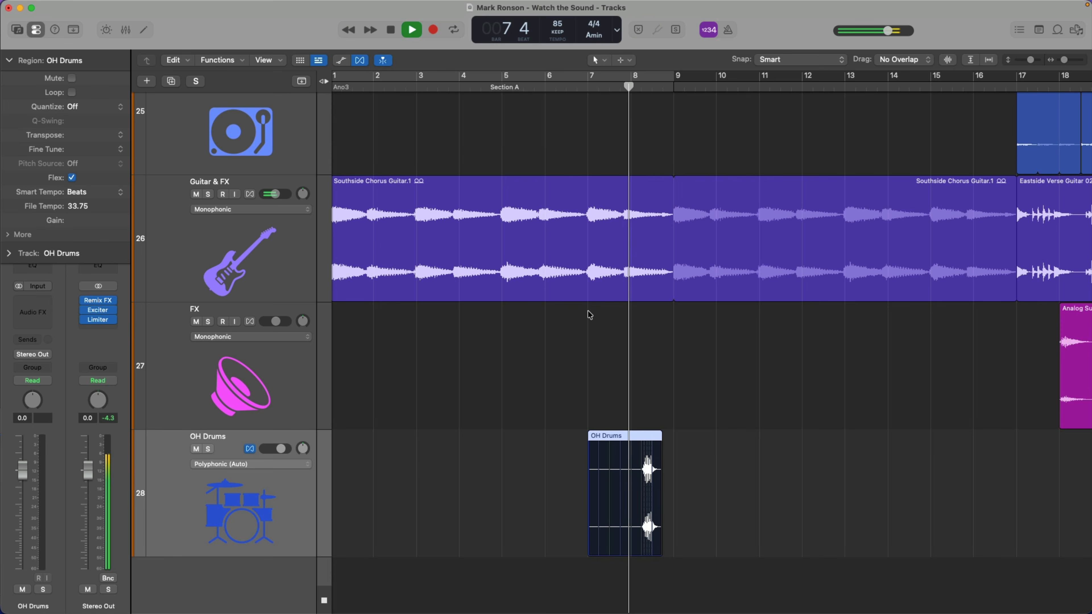
# Step: Move the OH Drums region to start at bar 7 beat 3 and play the fill into bar 9
pyautogui.moveTo(549, 305); pyautogui.dragTo(759, 554)
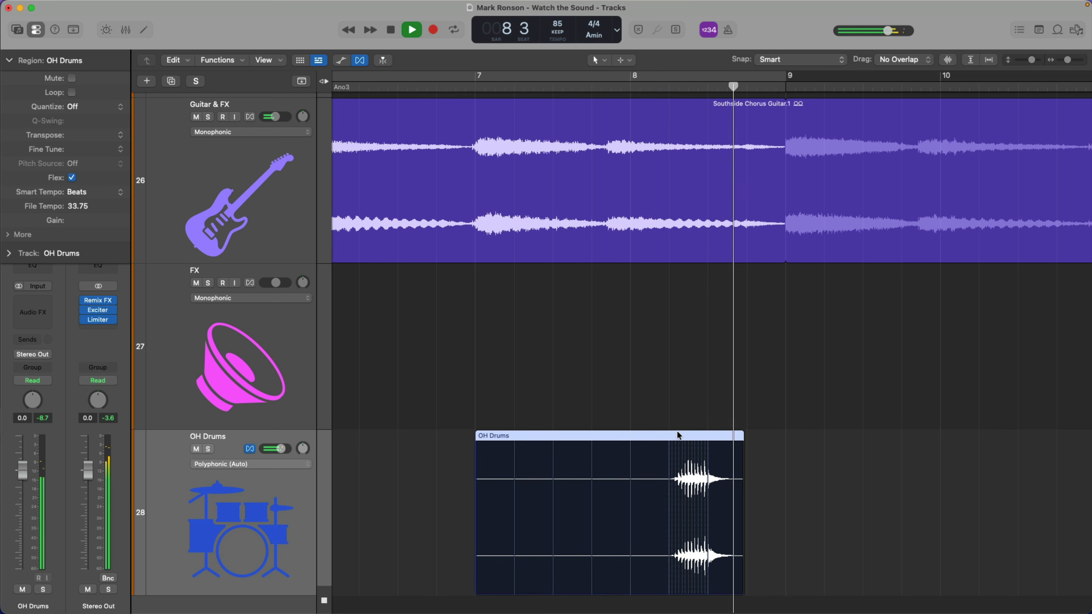
pyautogui.press('space')
pyautogui.moveTo(678, 434); pyautogui.dragTo(704, 428)
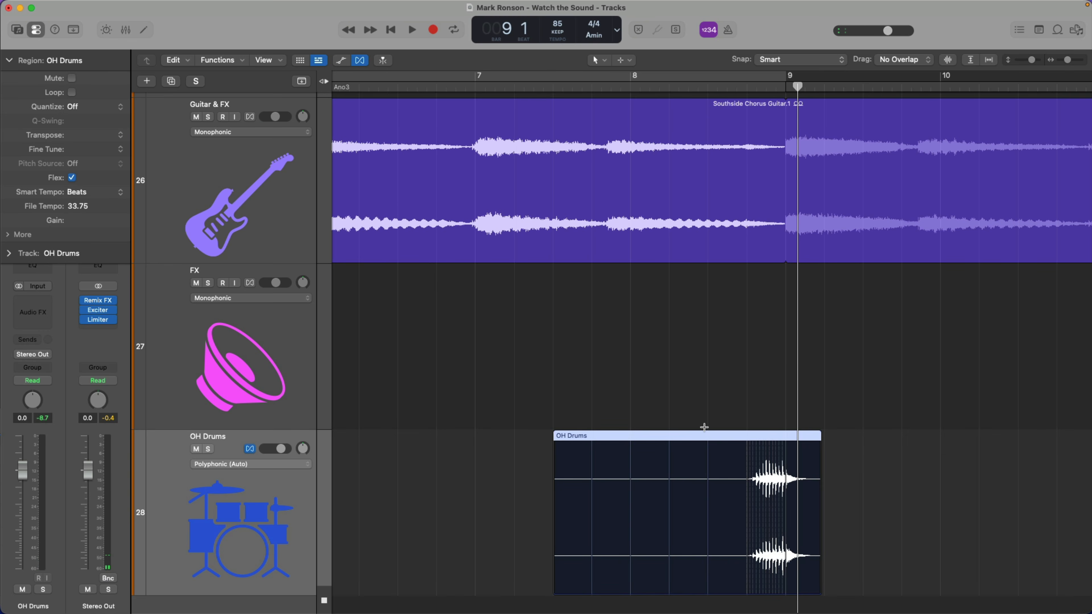
pyautogui.doubleClick(698, 88)
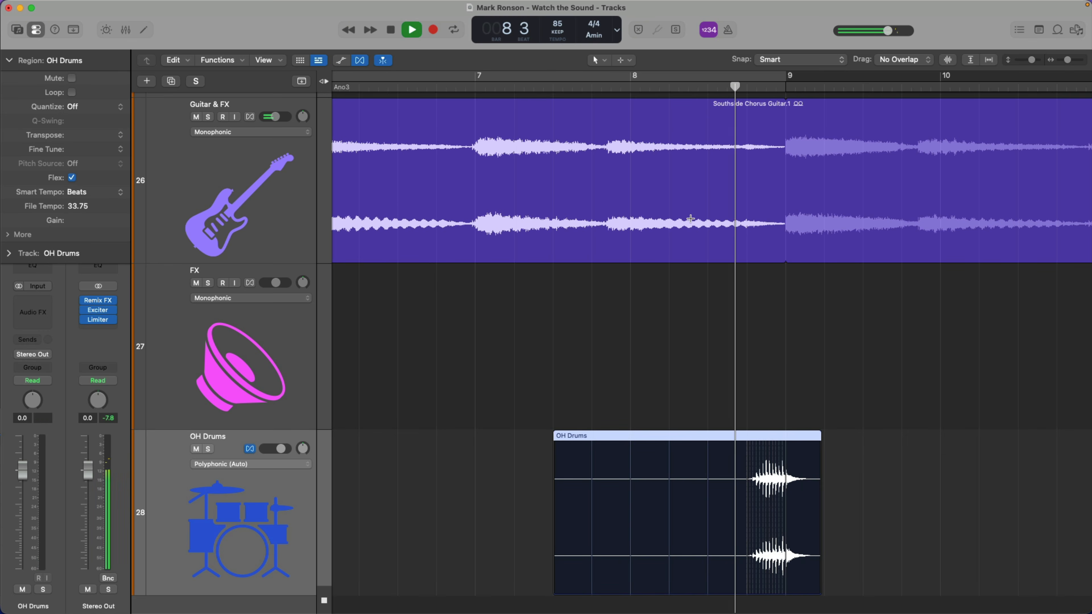
pyautogui.keyDown('ctrl'); pyautogui.keyDown('alt'); pyautogui.click(620, 308); pyautogui.keyUp('alt'); pyautogui.keyUp('ctrl')
pyautogui.press('space')
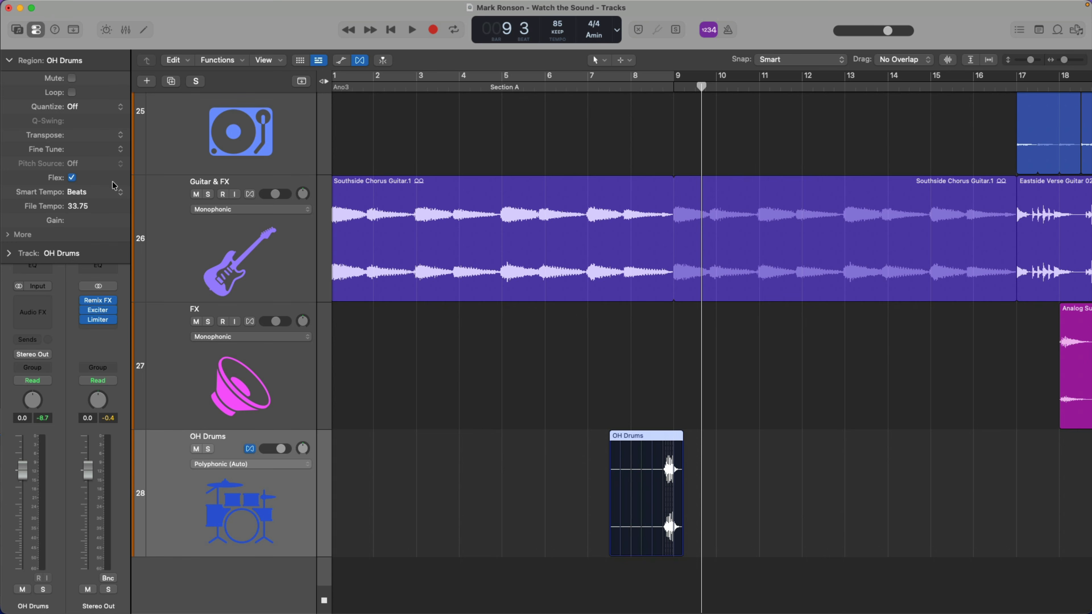
# Step: Switch Flex off and back on for the OH Drums region, and set its Smart Tempo to Off
pyautogui.click(72, 178)
pyautogui.click(72, 179)
pyautogui.click(92, 194)
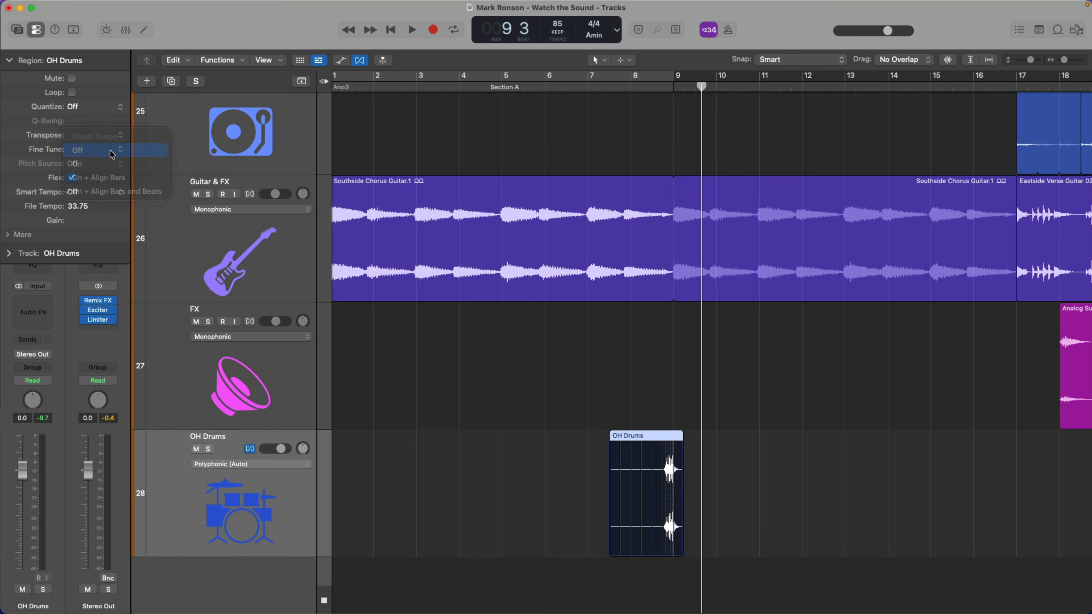
# Step: Open the OH Drums region in the Smart Tempo editor and enlarge the editor area
pyautogui.press('e')
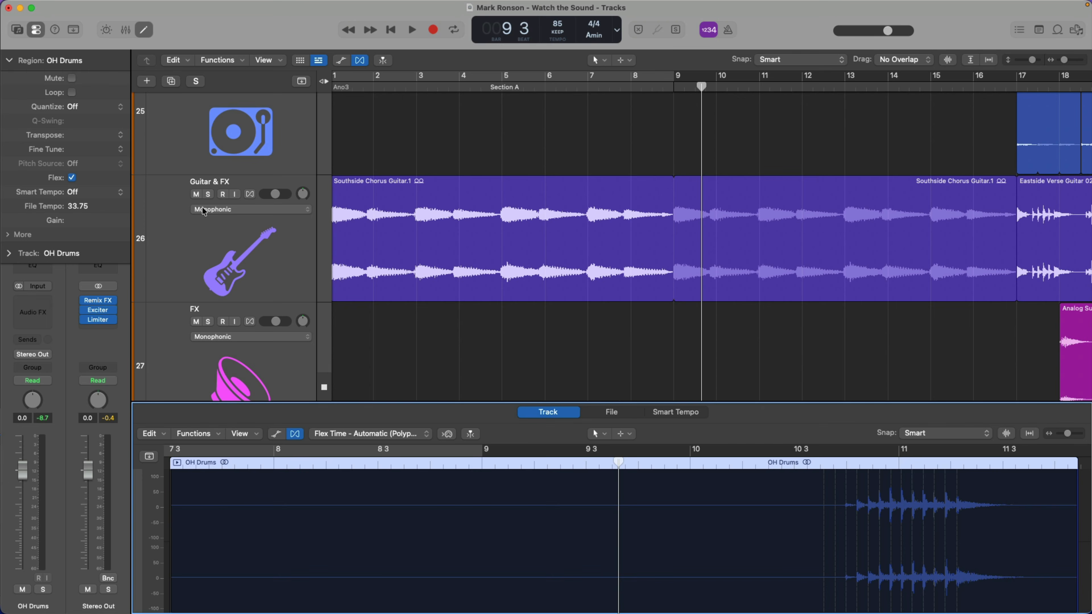
pyautogui.click(652, 412)
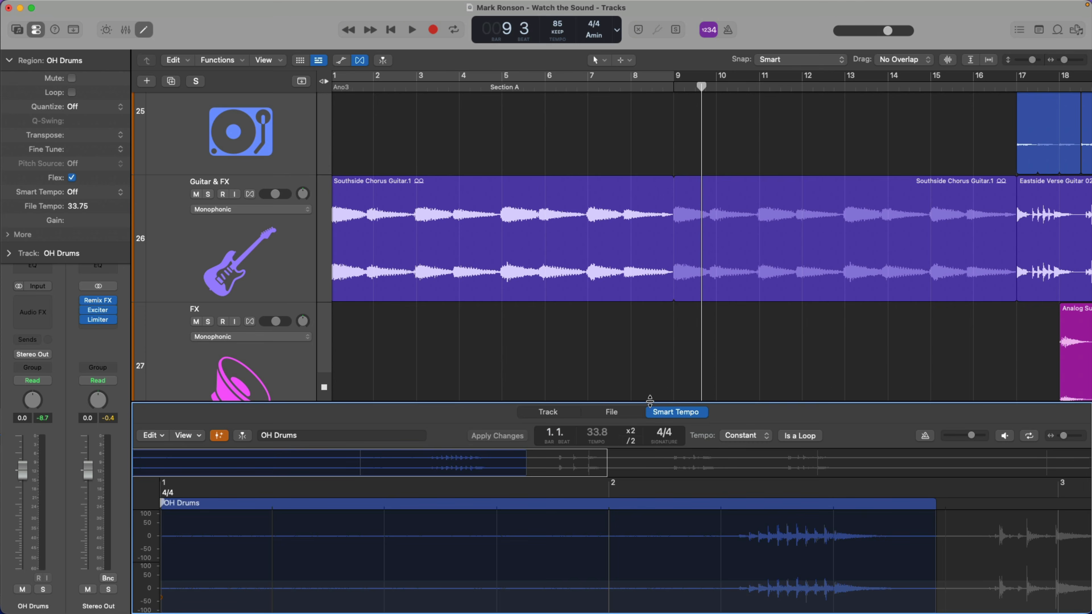
pyautogui.moveTo(650, 403); pyautogui.dragTo(651, 201)
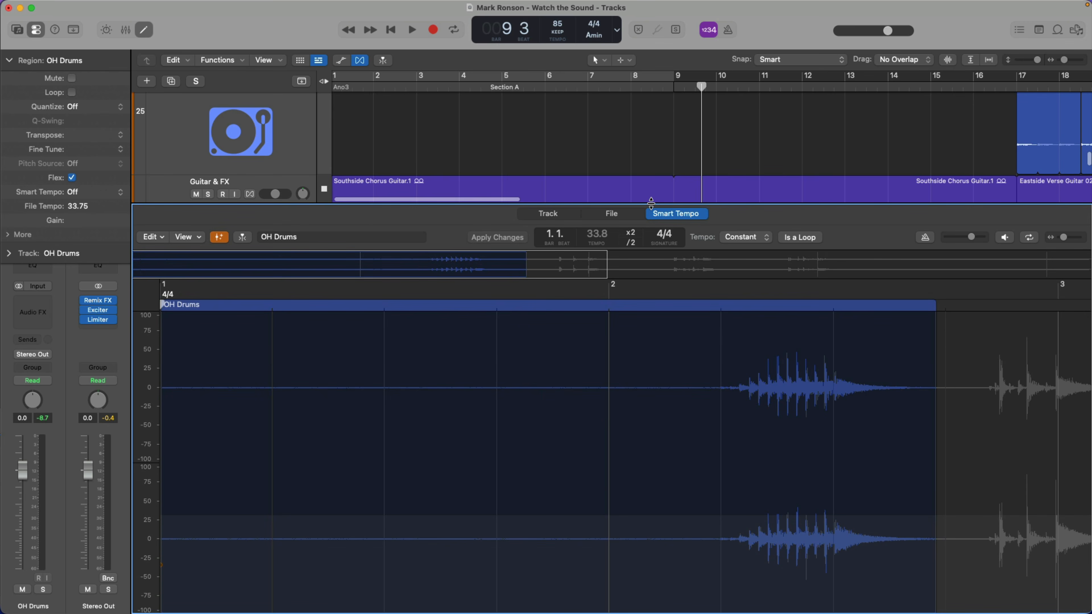